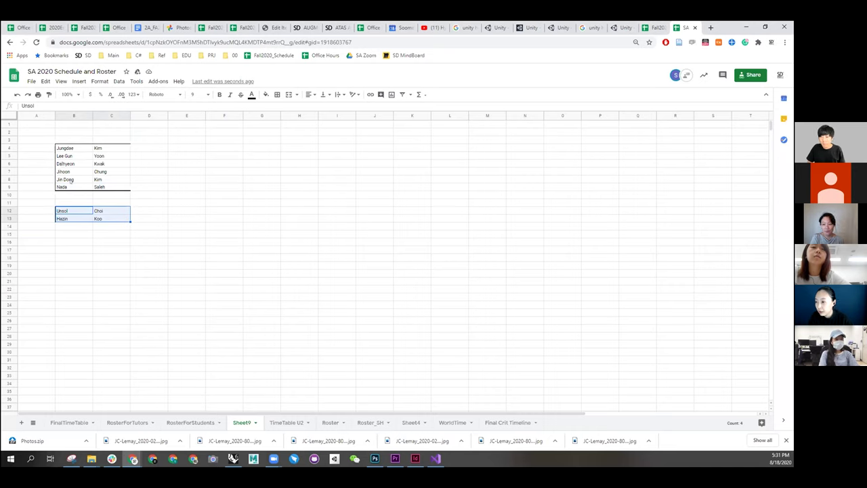
Move row 9 and row 6 of the name list below the second group to form a third group of two.
left_click(8, 186)
left_click_drag(8, 187, 72, 235)
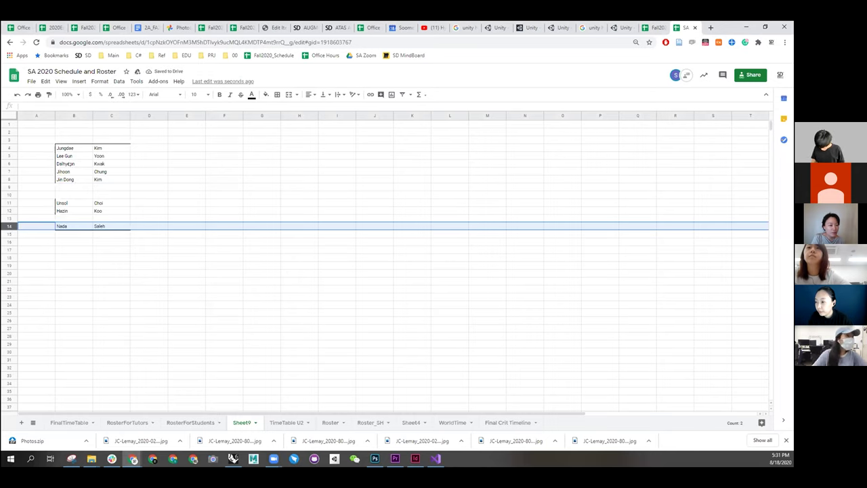
left_click(70, 164)
left_click(6, 162)
left_click_drag(5, 157, 87, 234)
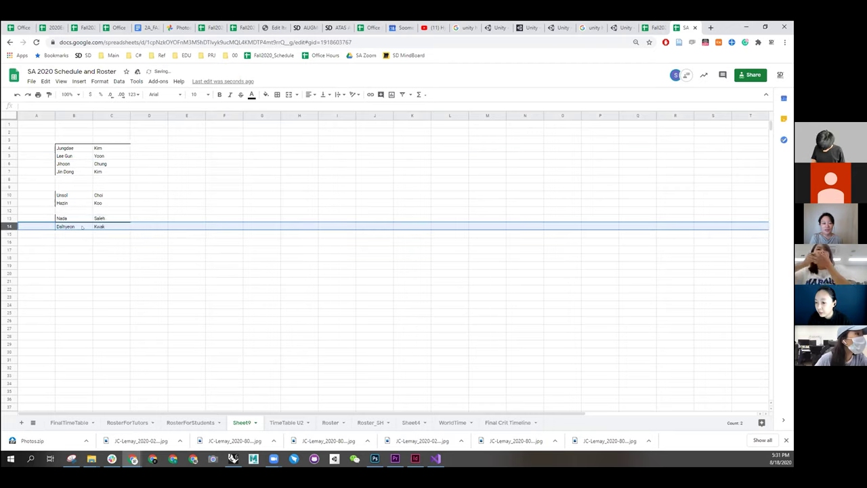
left_click(103, 235)
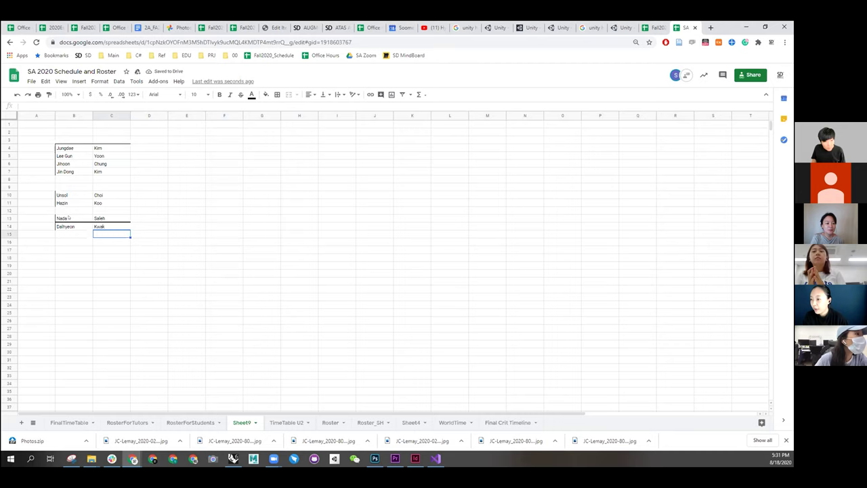
left_click_drag(68, 218, 103, 228)
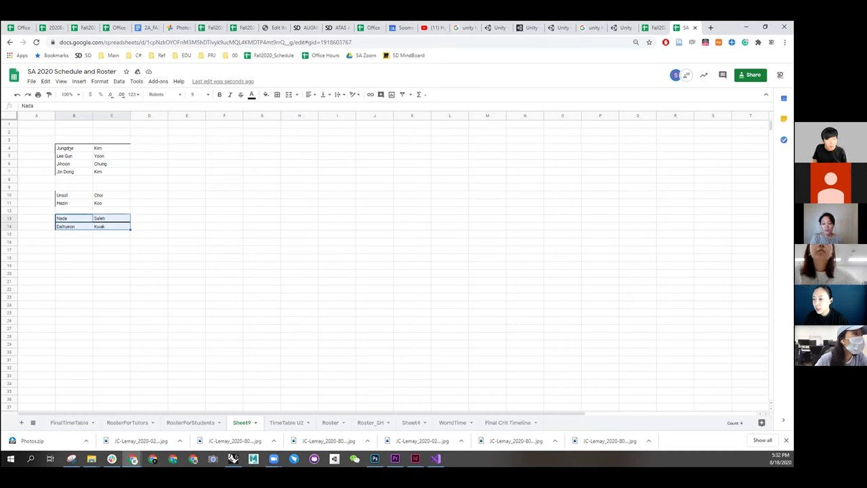
left_click_drag(71, 149, 115, 170)
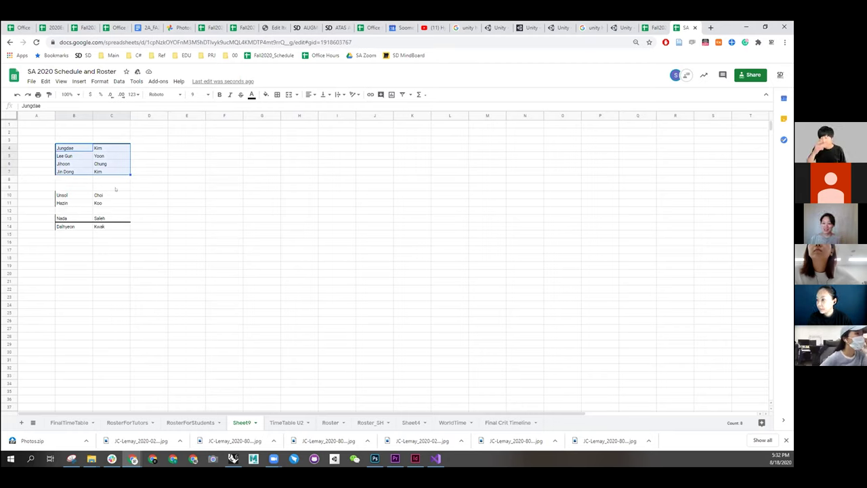
left_click(155, 197)
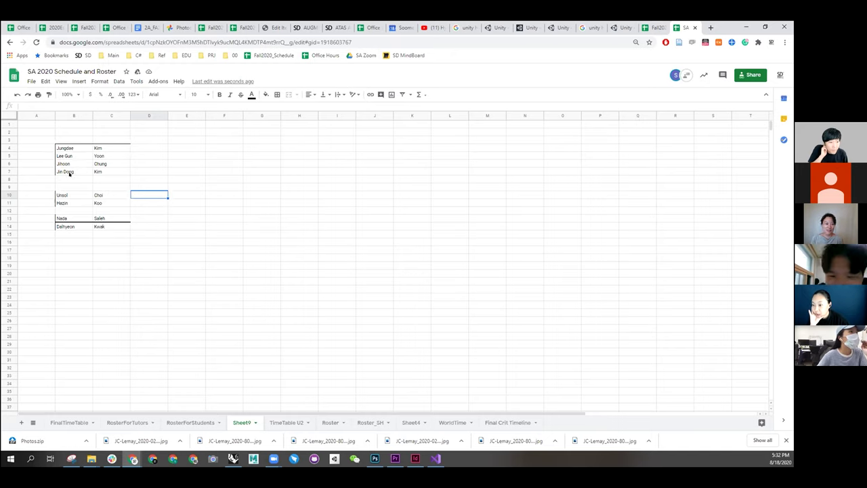
Move row 6 from the first group to the start of the second group, and relocate the spare blank row 7 below the lists.
left_click_drag(67, 171, 104, 164)
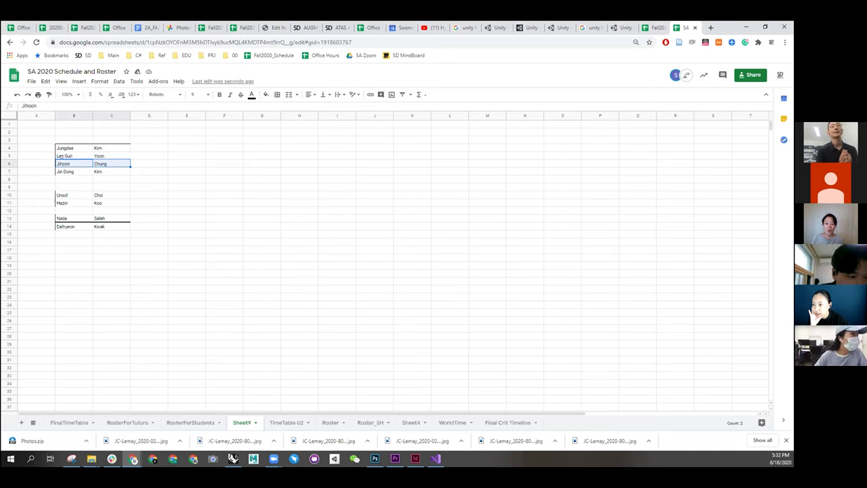
left_click(9, 163)
left_click_drag(9, 164, 10, 185)
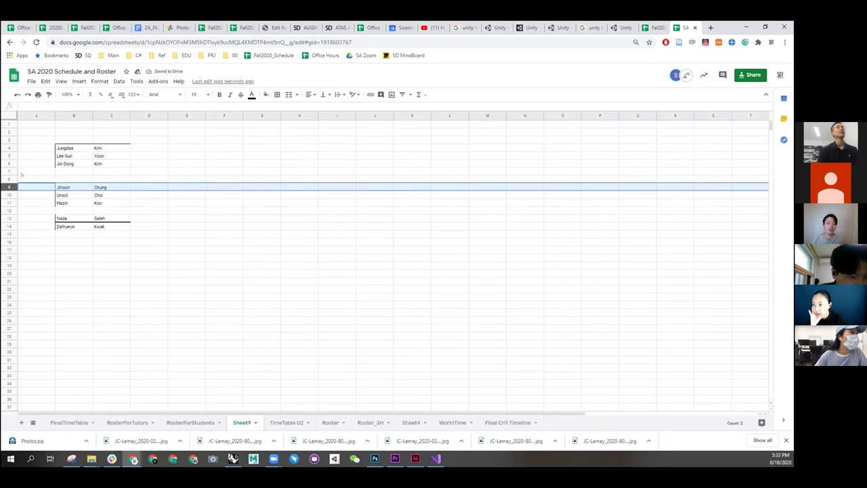
left_click(9, 171)
left_click_drag(8, 170, 8, 239)
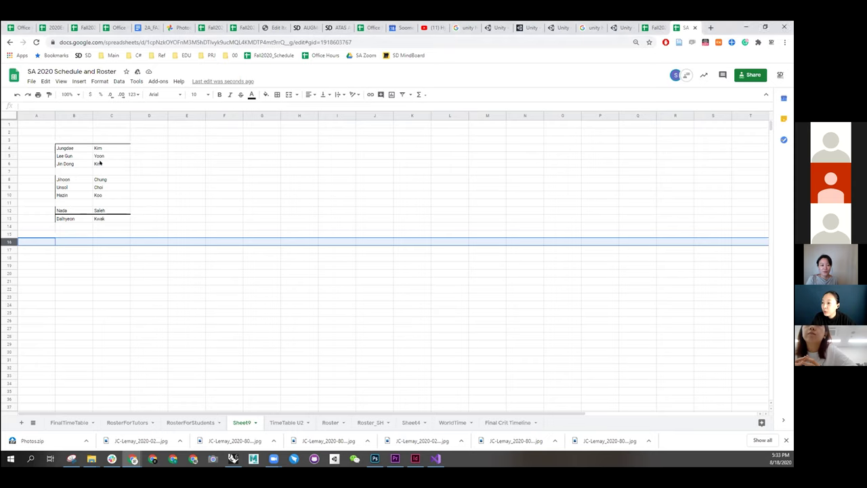
Label the three name groups Team1, Team2 and Team3 in column B, and insert a blank row above Team2 and Team3.
left_click_drag(81, 148, 105, 164)
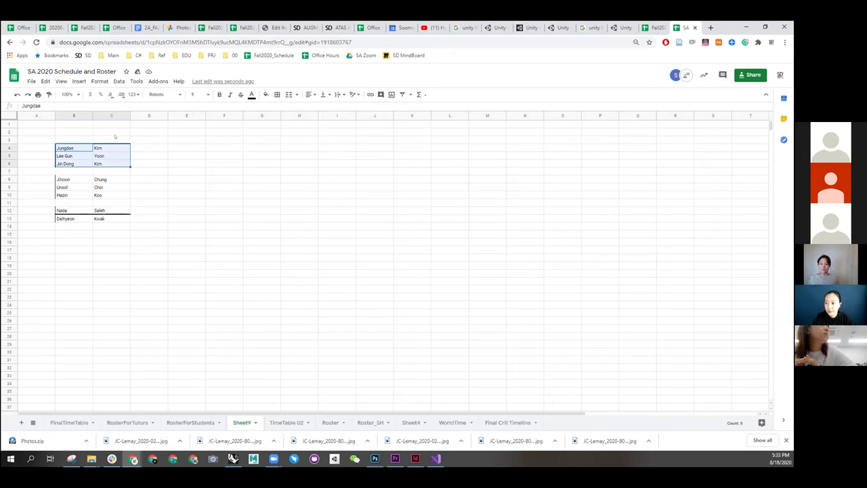
left_click(63, 149)
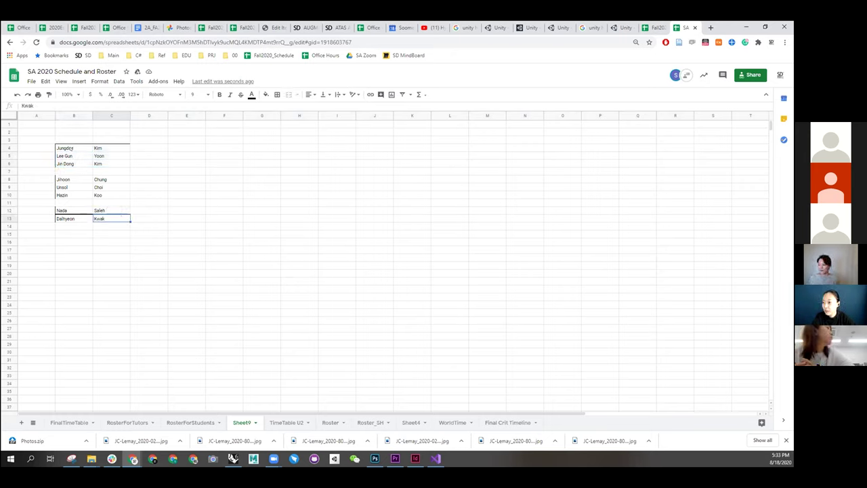
left_click(63, 137)
type("Team1")
left_click(61, 173)
type("TEam2")
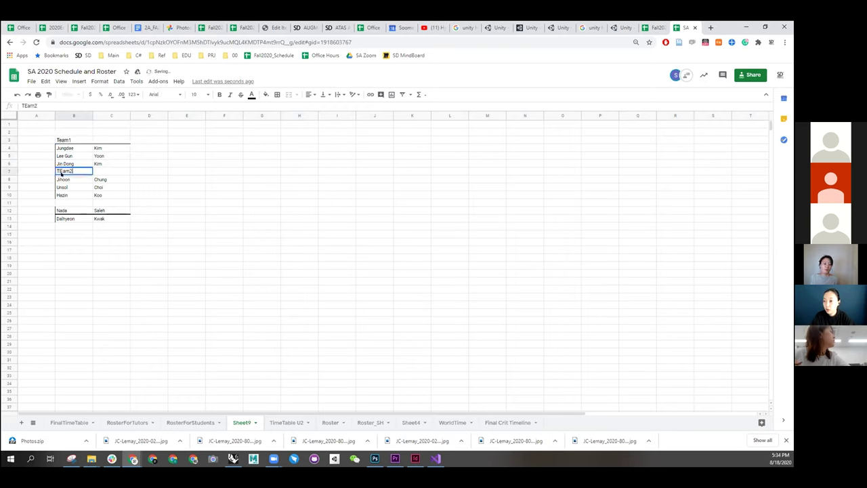
key("BackSpace")
key("BackSpace")
key("BackSpace")
key("BackSpace")
type("eam2")
left_click(61, 203)
type("Team3")
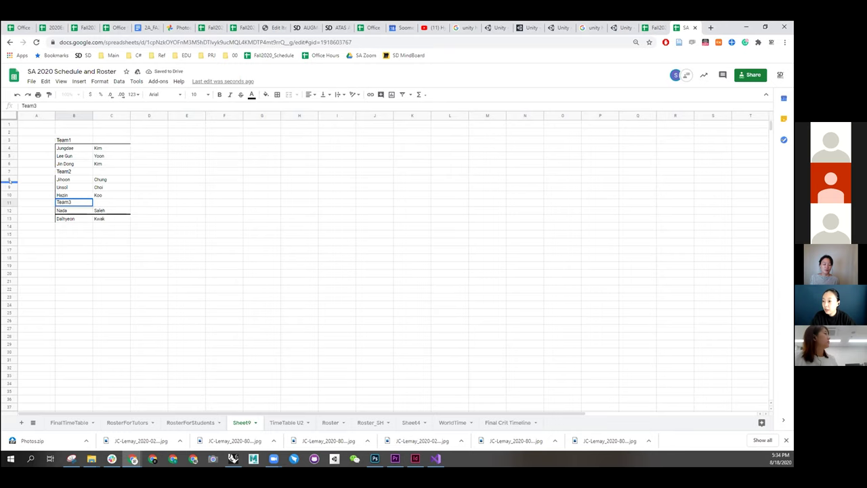
left_click_drag(10, 238, 6, 170)
Change the border style of the team list in B3:C15 and copy that range.
left_click_drag(64, 140, 115, 234)
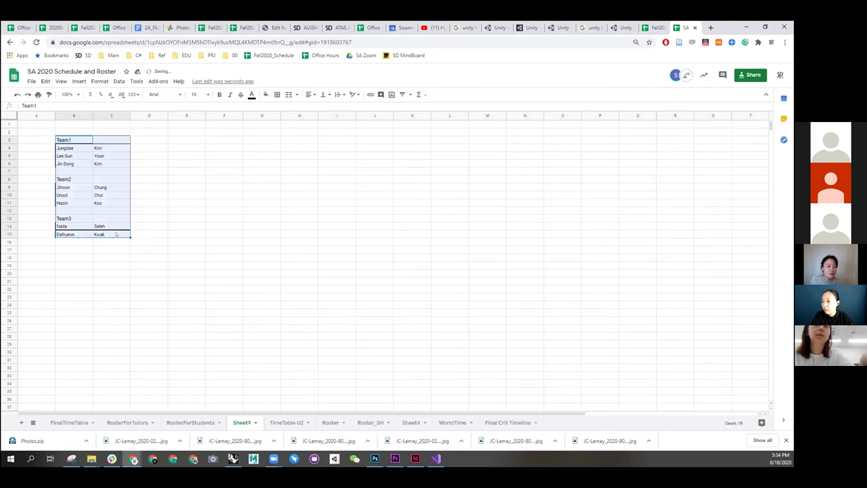
left_click(277, 94)
left_click(318, 108)
left_click(185, 163)
left_click_drag(64, 139, 112, 234)
key("ctrl+c")
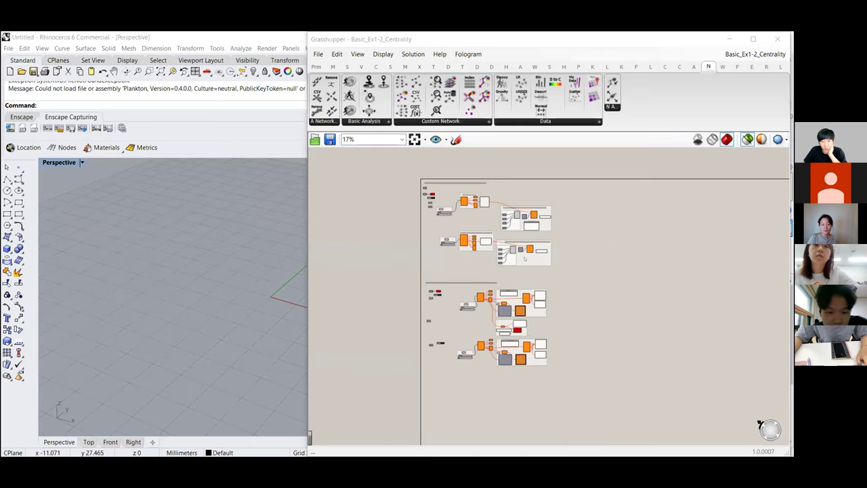
In Grasshopper, examine the Basic_Ex1-2_Centrality definition, including the closeness to SQs and pedestrian flow groups.
scroll(469, 196, "up", 10)
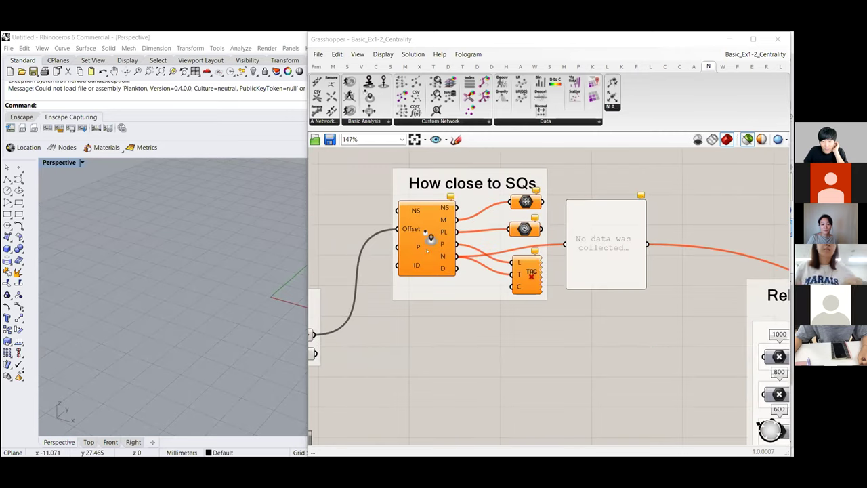
scroll(430, 239, "down", 3)
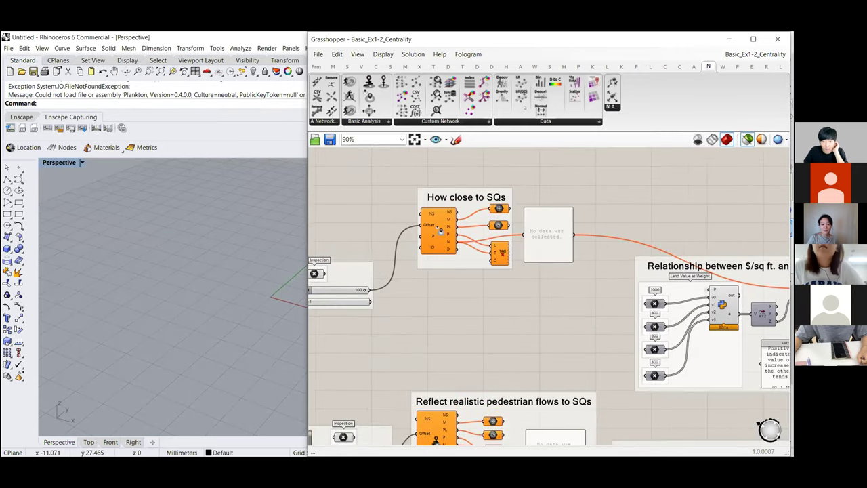
scroll(565, 296, "down", 4)
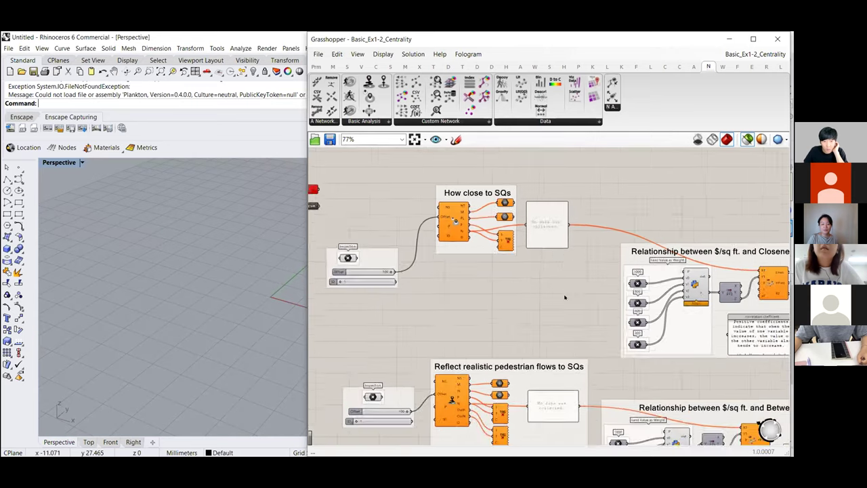
scroll(551, 320, "up", 2)
scroll(497, 220, "down", 3)
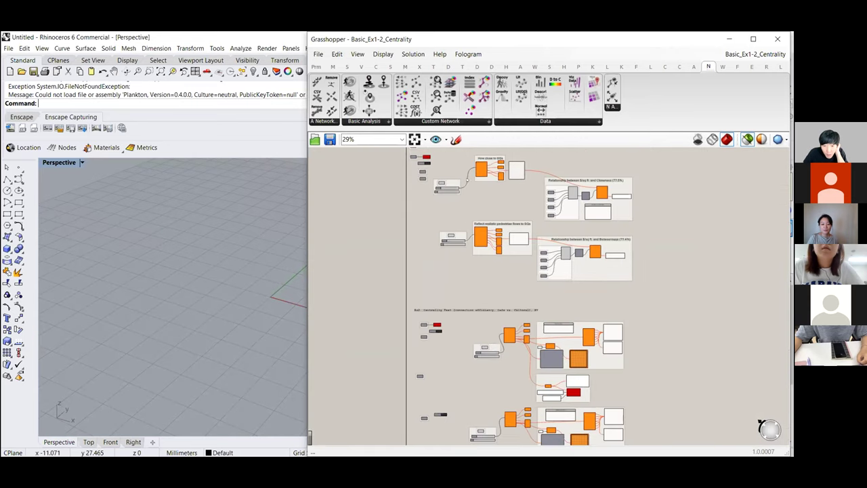
scroll(498, 220, "up", 2)
scroll(498, 219, "down", 2)
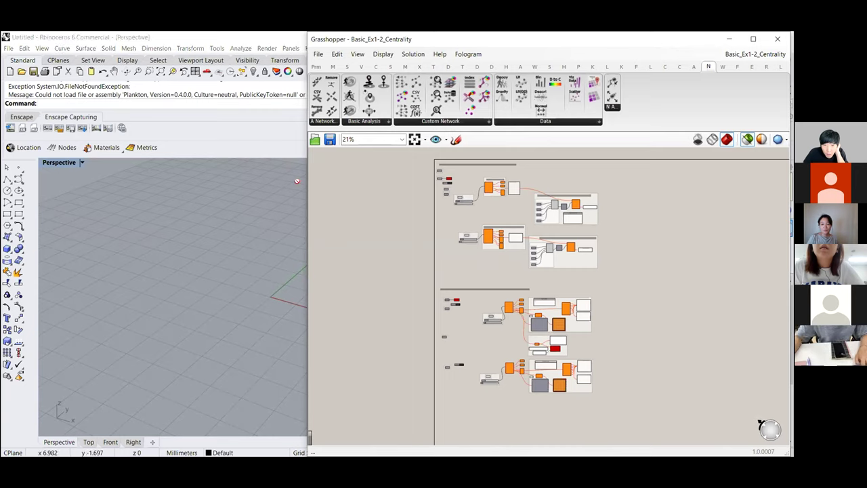
Load the Basic_Ex3_Accessibility_Reach_Gravity definition and dismiss the unrecognized objects report.
mouse_move(353, 173)
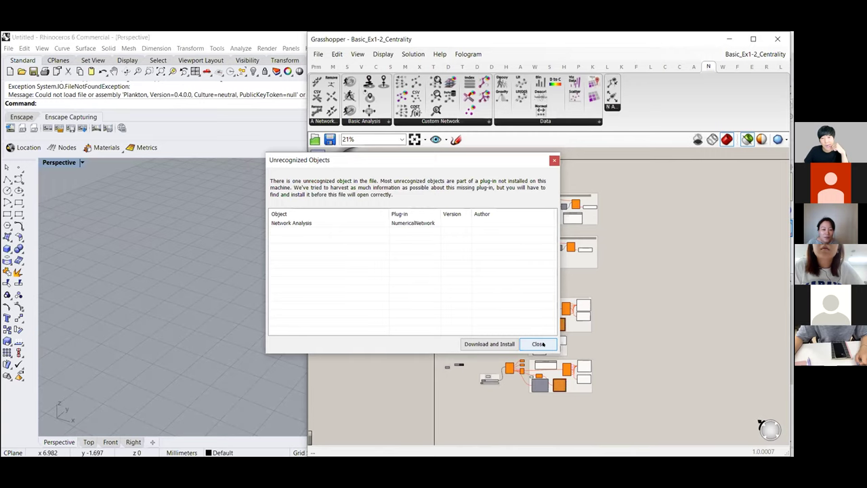
left_click(538, 344)
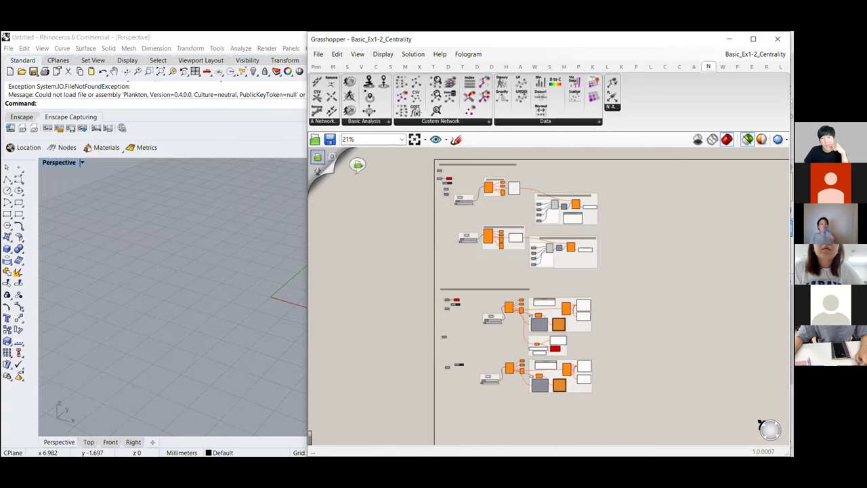
scroll(460, 205, "up", 10)
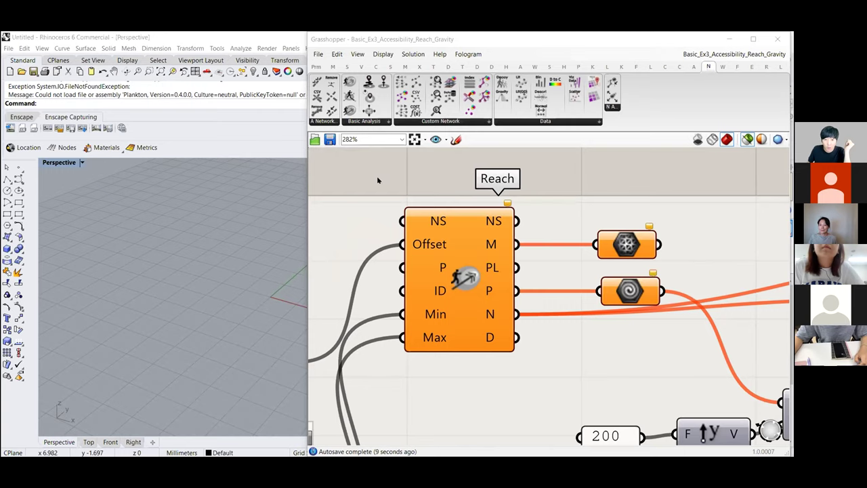
Zoom the Rhino viewport to the street curves held in the Geometry parameter at the start of Ex 3.
scroll(377, 233, "down", 5)
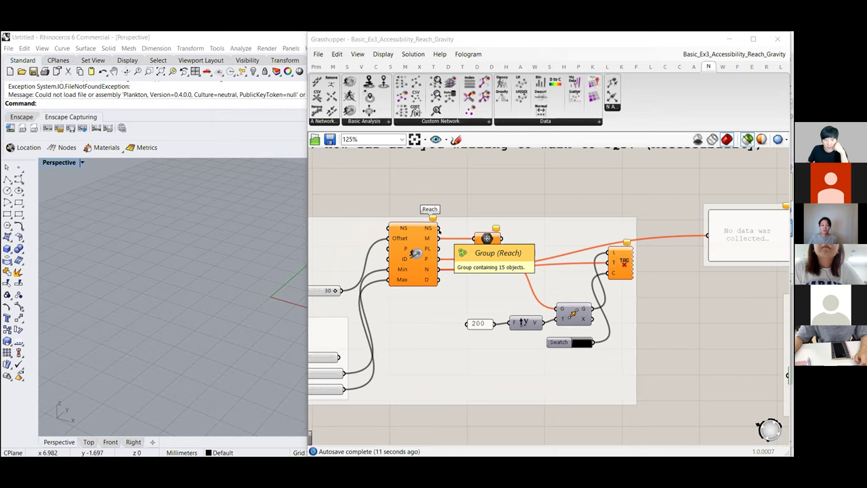
scroll(454, 194, "down", 2)
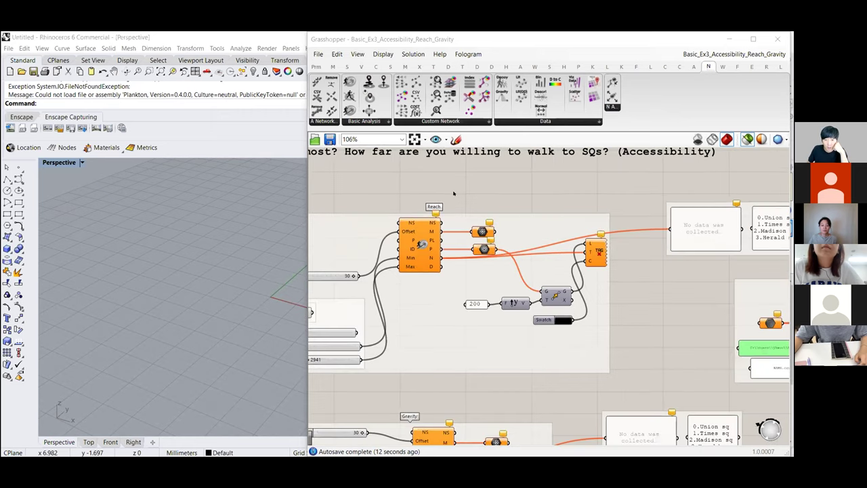
right_click_drag(514, 196, 613, 198)
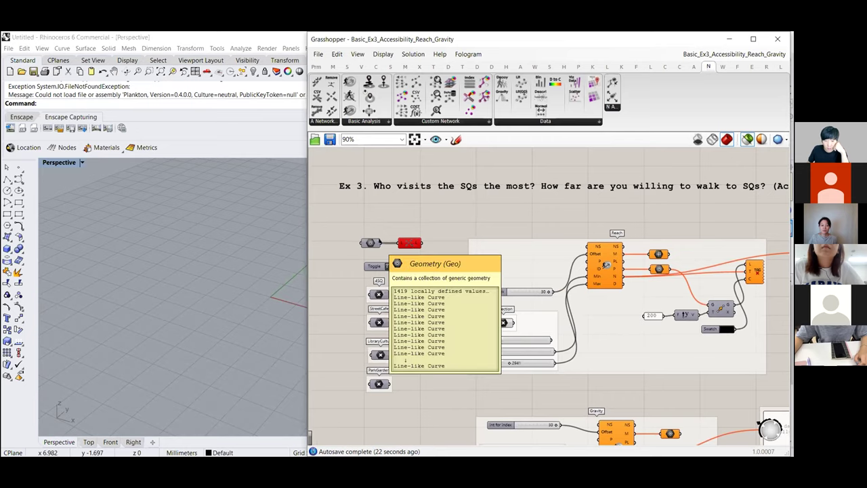
left_click(370, 242)
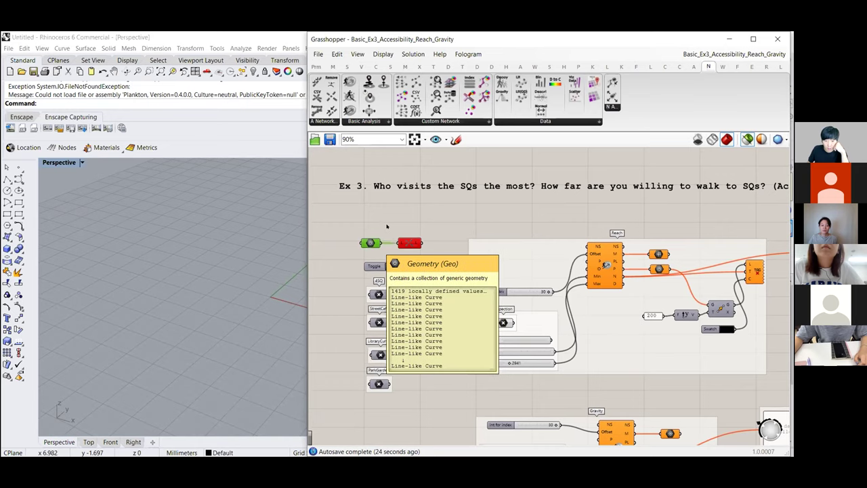
right_click(387, 227)
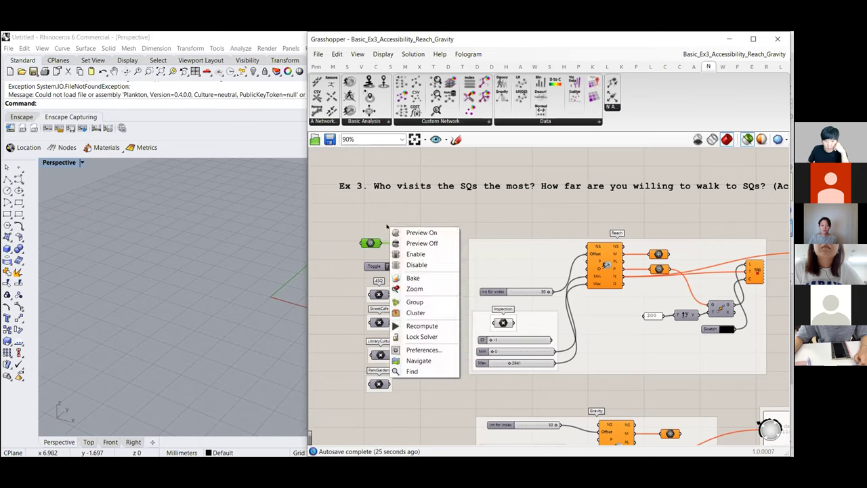
left_click(415, 288)
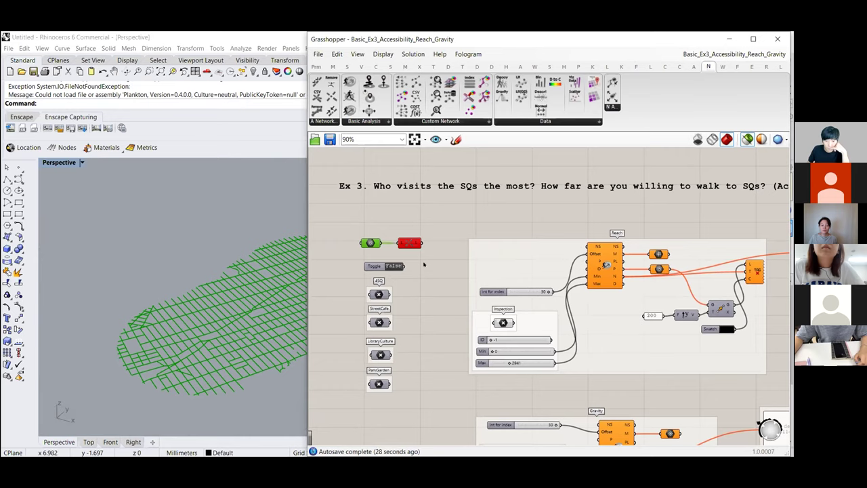
Place a new Polylines-to-Lines network component above the red one and connect the Geometry parameter to its Polylines input.
mouse_move(405, 244)
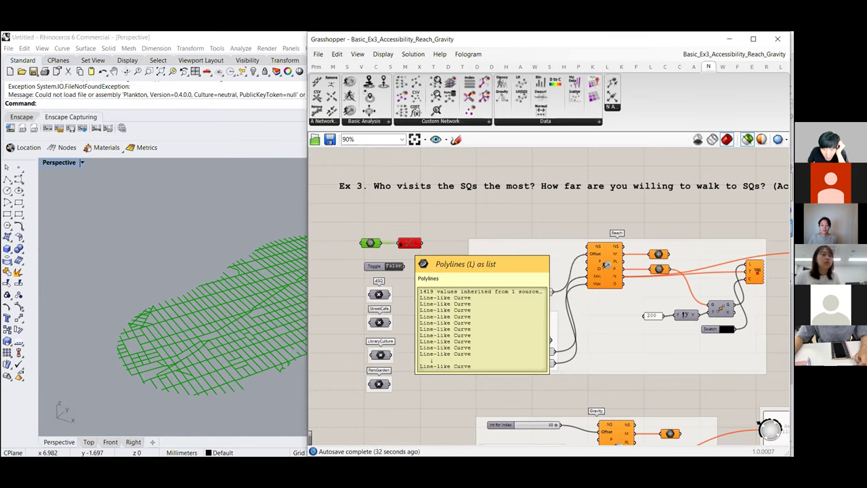
left_click(410, 242)
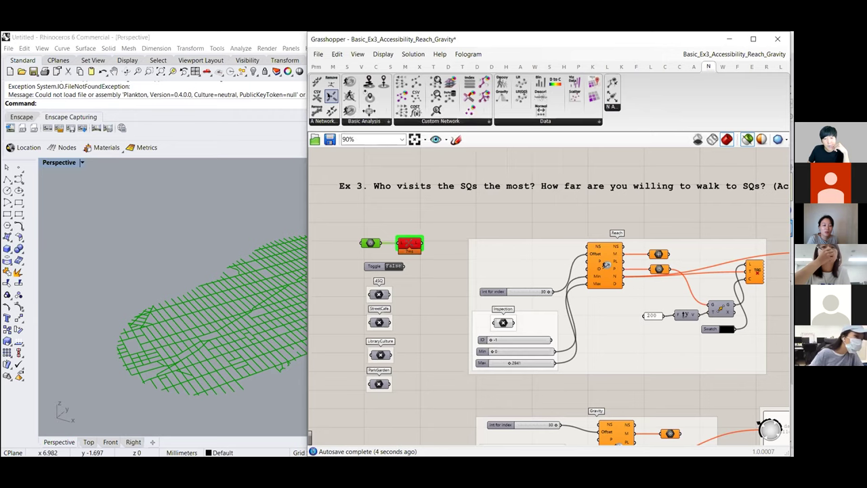
left_click(416, 221)
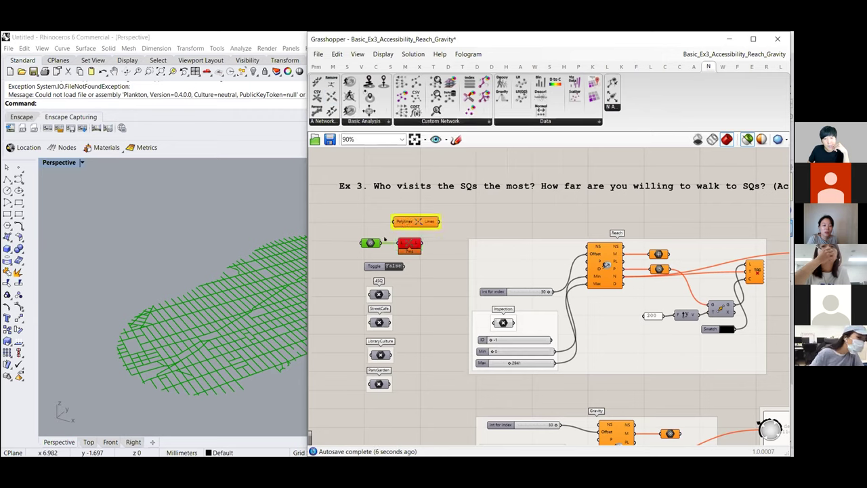
left_click_drag(383, 243, 393, 223)
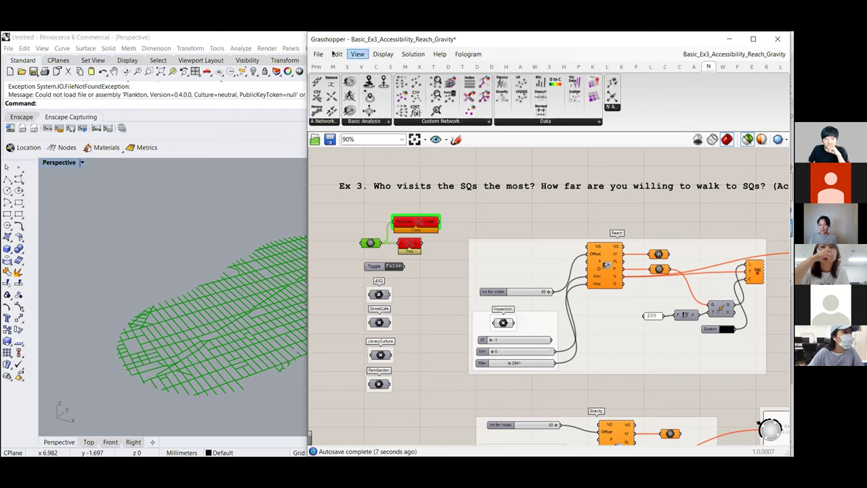
Open Grasshopper's special folder for components and show the Libraries folder in a maximized window.
left_click(318, 54)
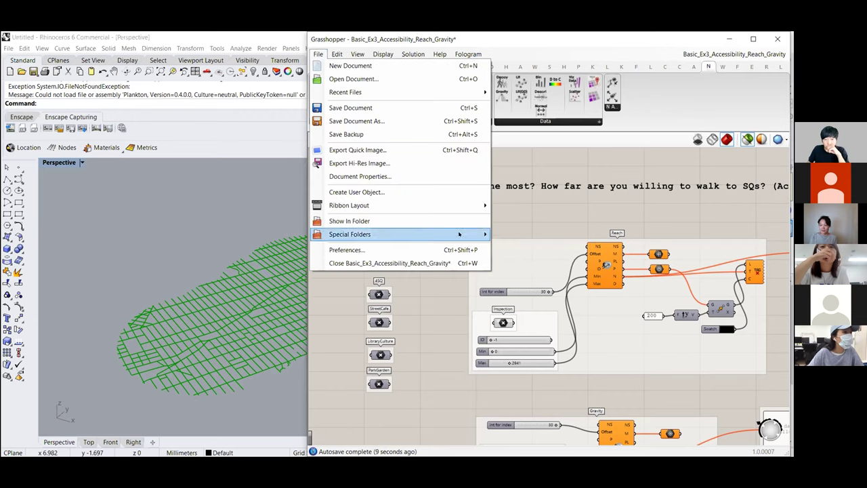
mouse_move(459, 234)
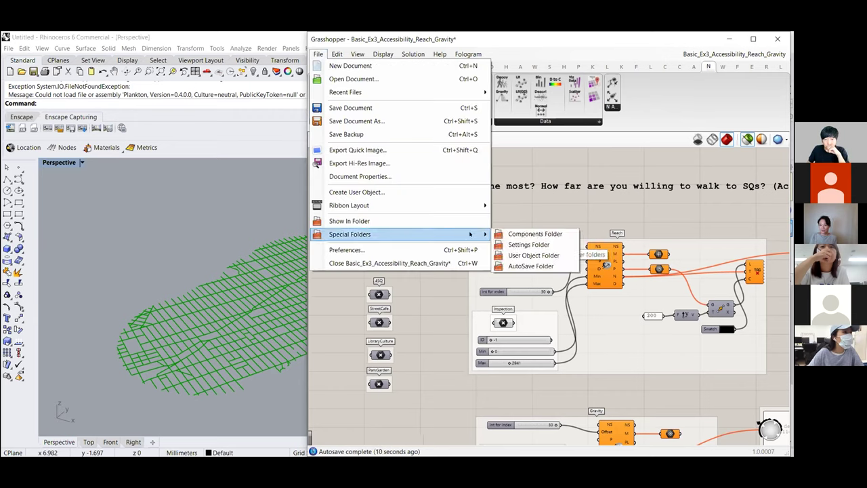
left_click(511, 233)
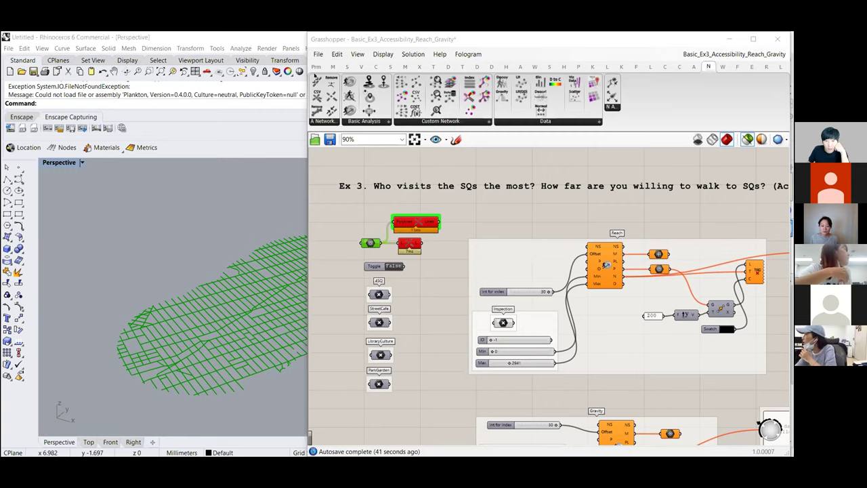
left_click(315, 73)
key("Escape")
left_click_drag(488, 38, 407, 110)
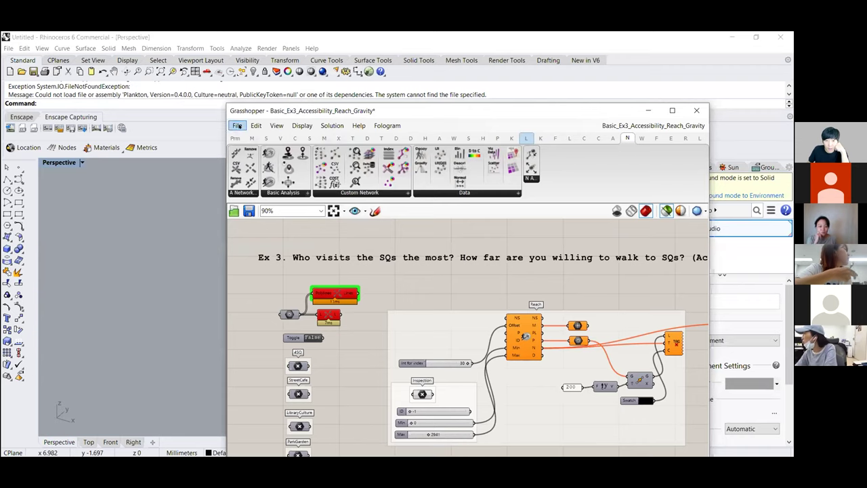
left_click(238, 125)
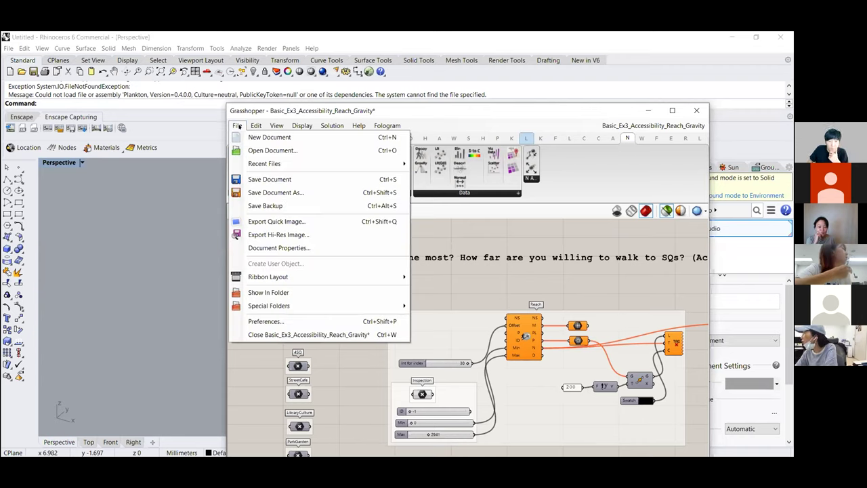
mouse_move(395, 309)
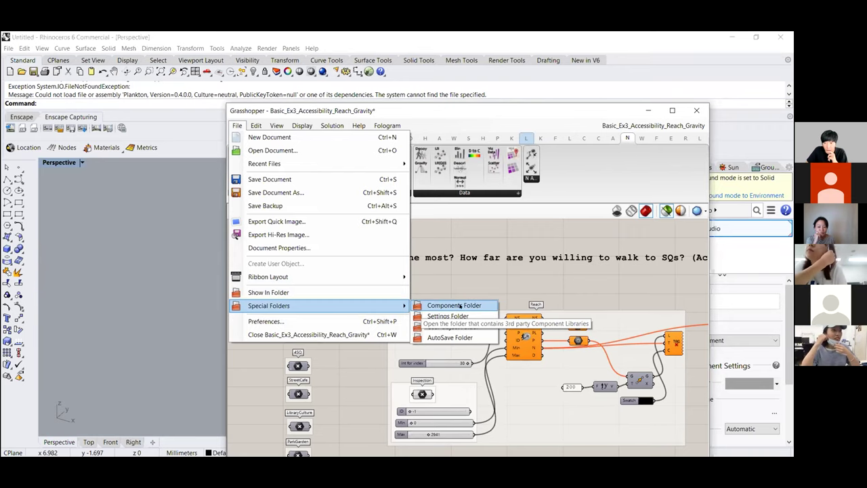
left_click(460, 305)
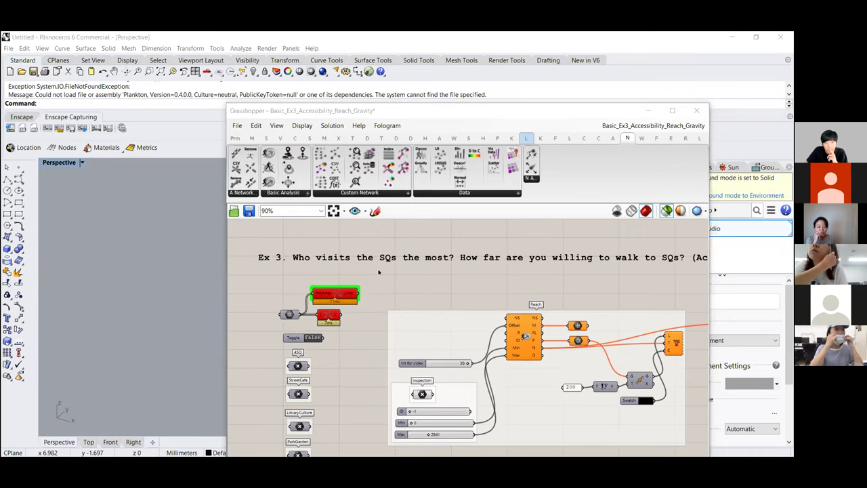
scroll(379, 271, "down", 1)
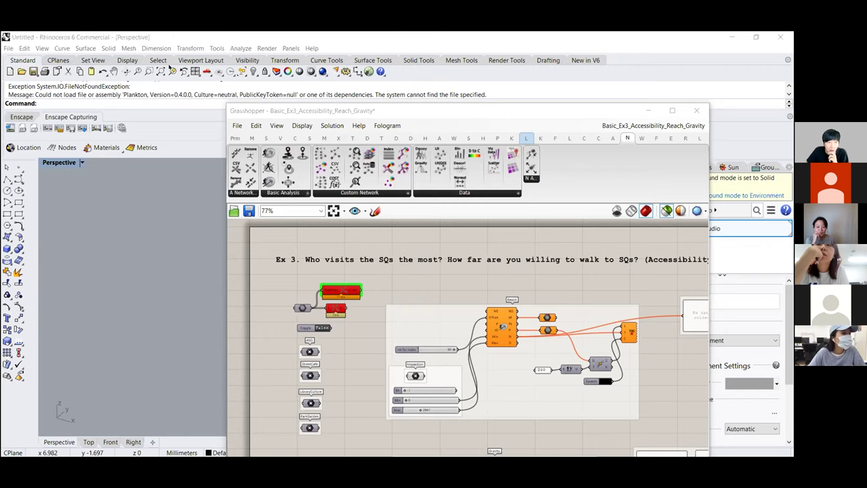
key("alt+Tab")
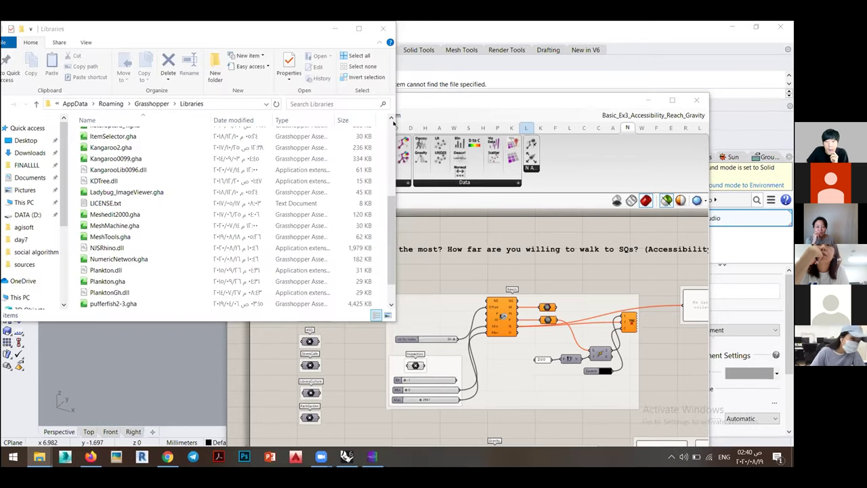
key("super+Up")
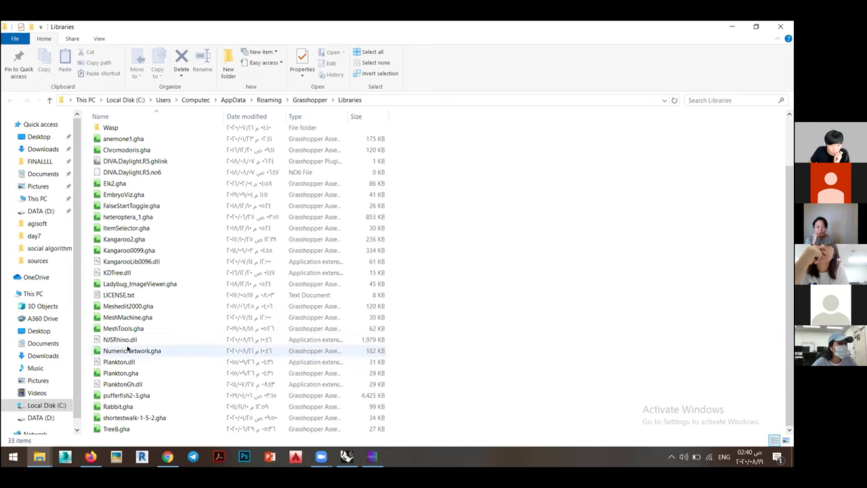
Unblock NumericNetwork.gha in its file properties and apply the change.
left_click(128, 349)
right_click(127, 349)
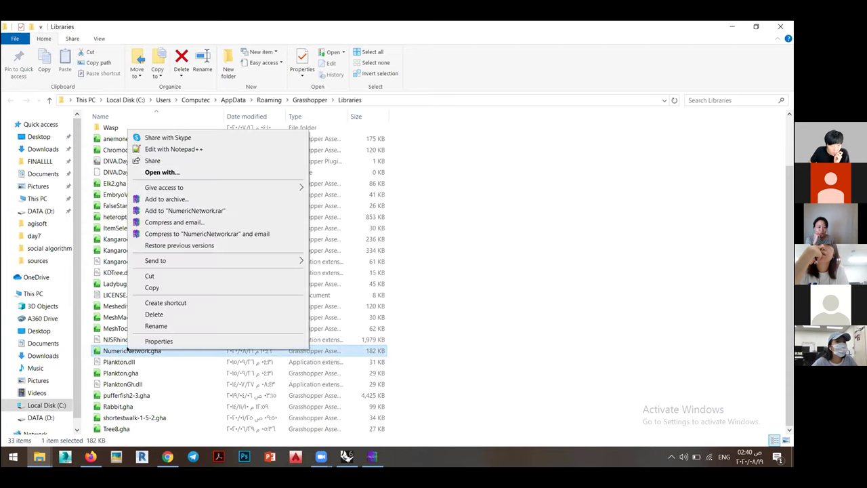
left_click(156, 342)
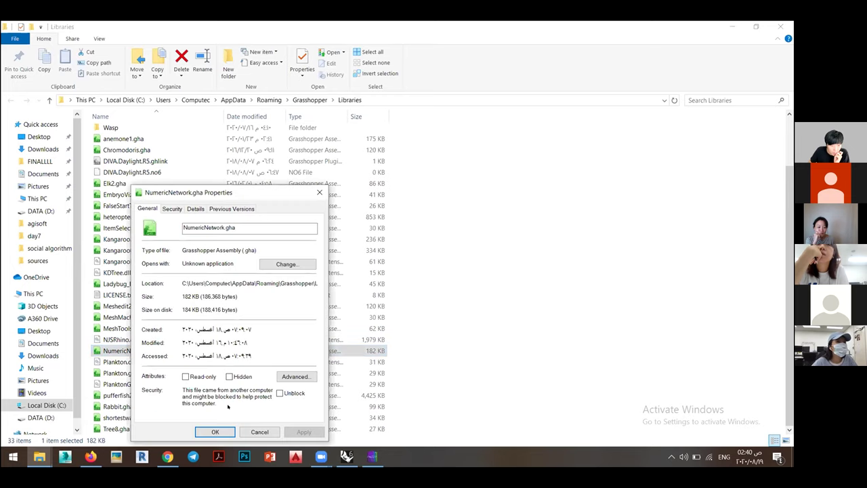
left_click(279, 393)
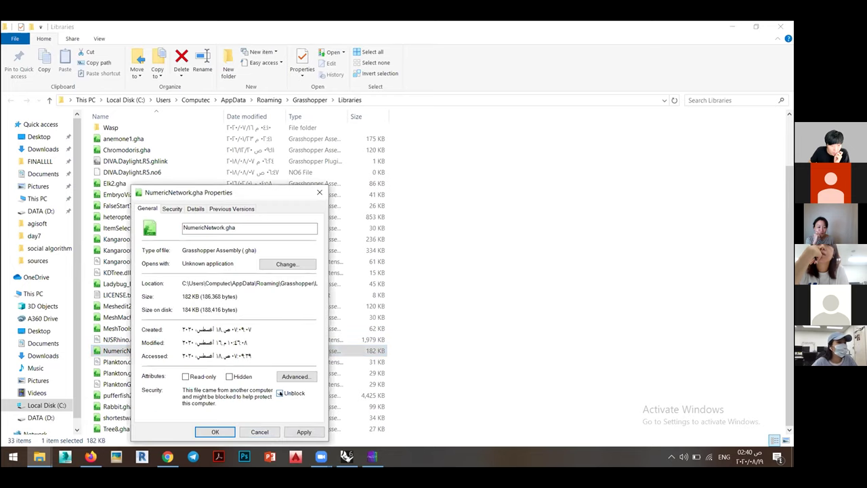
left_click(299, 433)
left_click(214, 431)
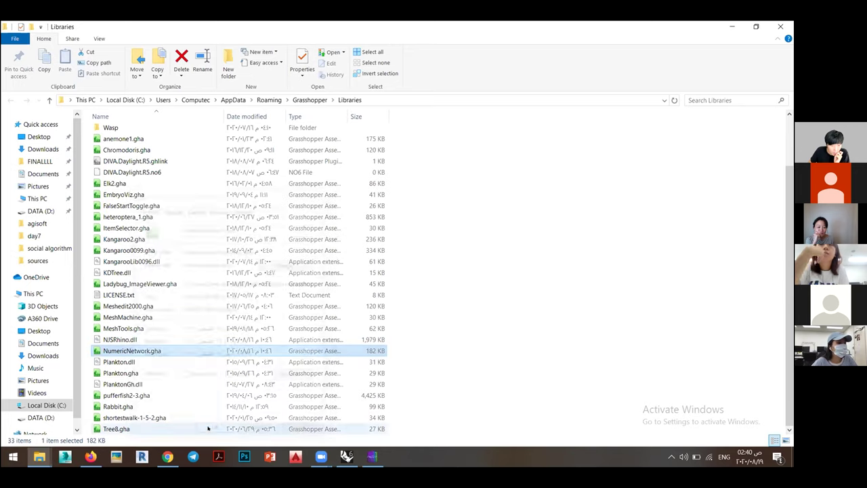
Unblock NJSRhino.dll in its file properties and apply the change.
right_click(123, 342)
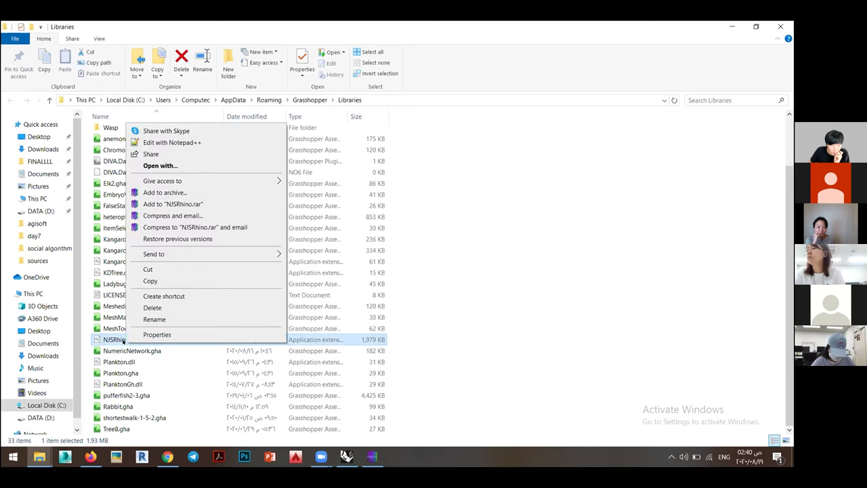
left_click(154, 335)
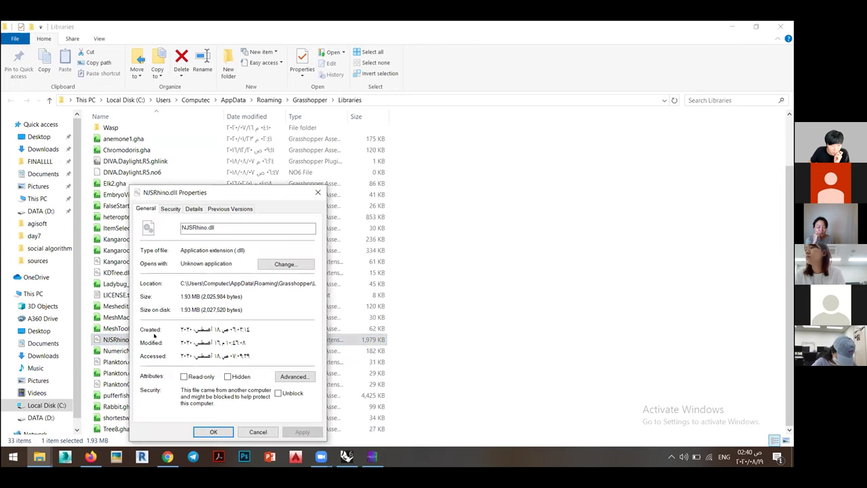
left_click(278, 393)
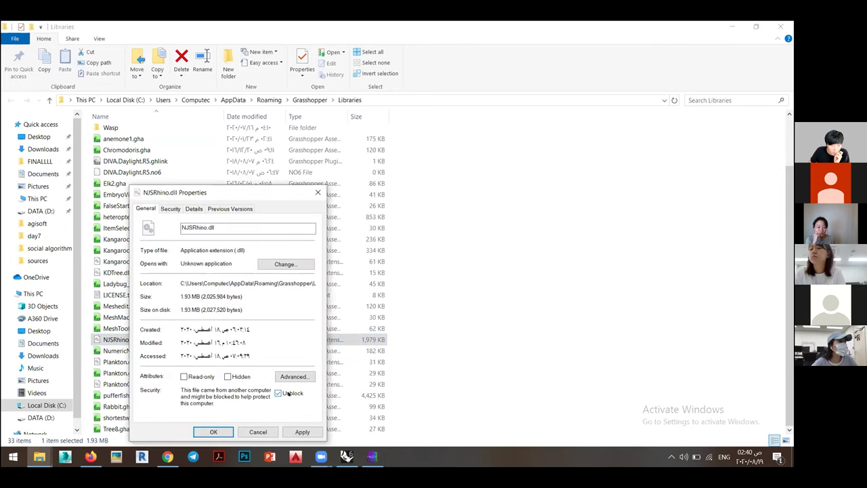
left_click(294, 429)
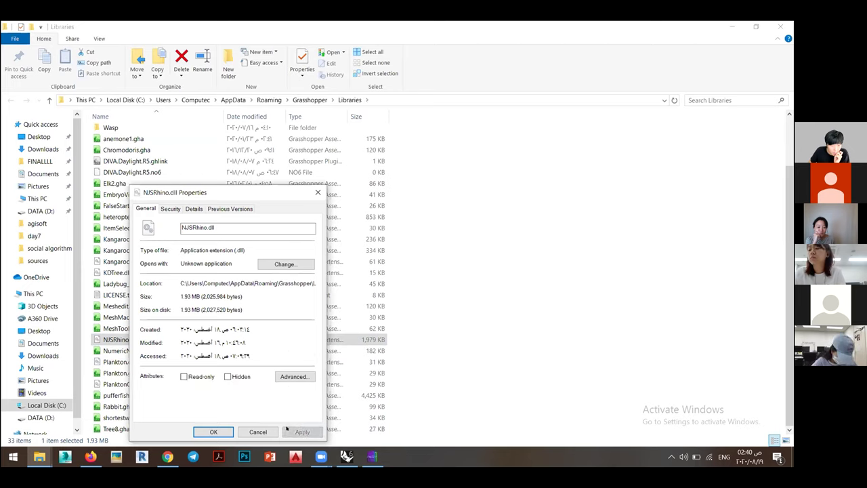
left_click(214, 432)
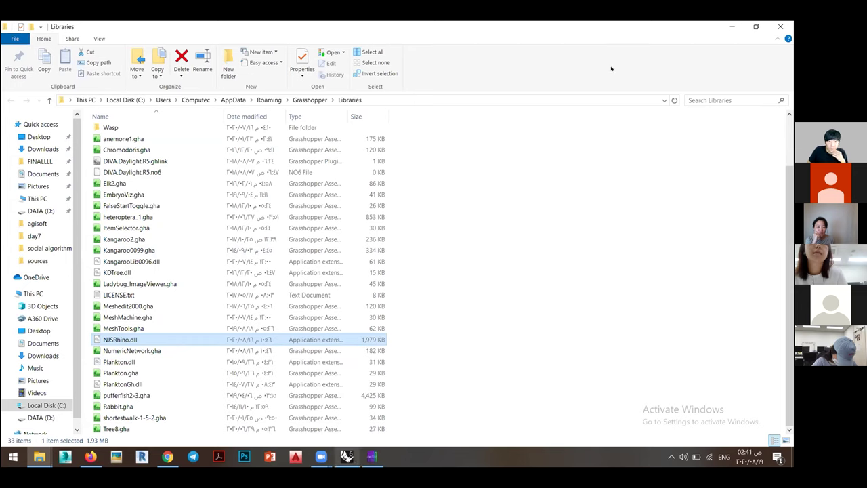
Quit Rhino and close the save-changes prompt for the open Grasshopper definitions without saving.
left_click(781, 26)
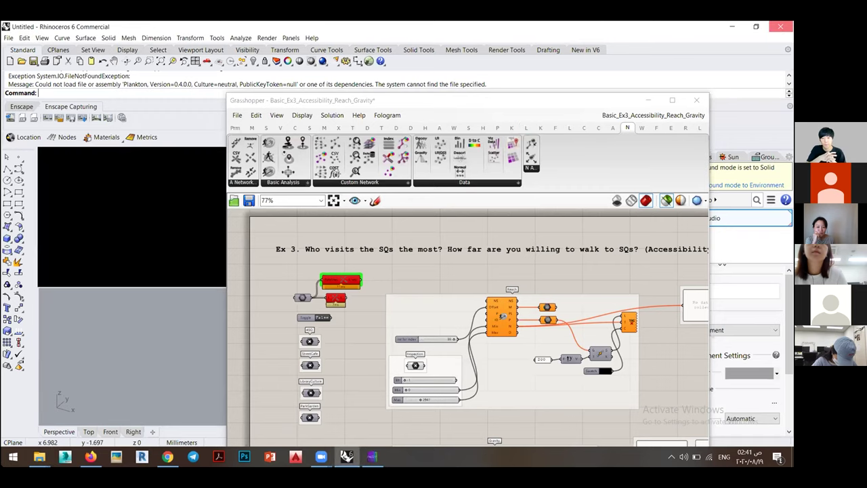
left_click(781, 27)
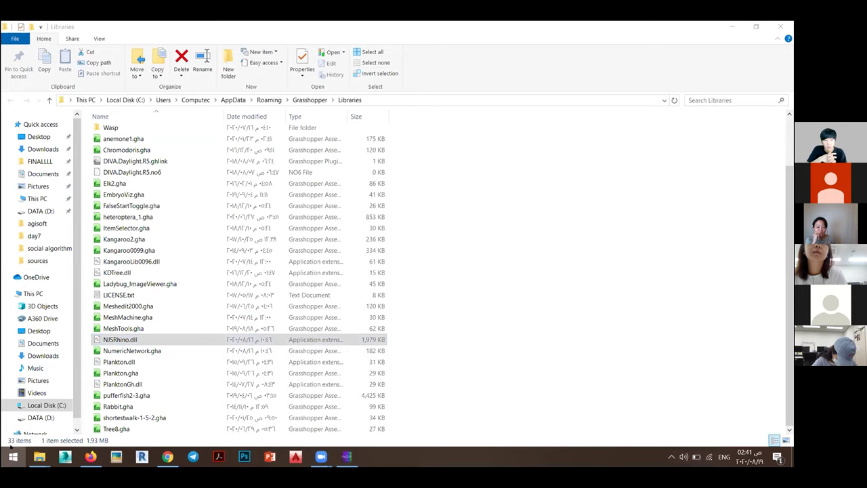
left_click(13, 456)
type("r")
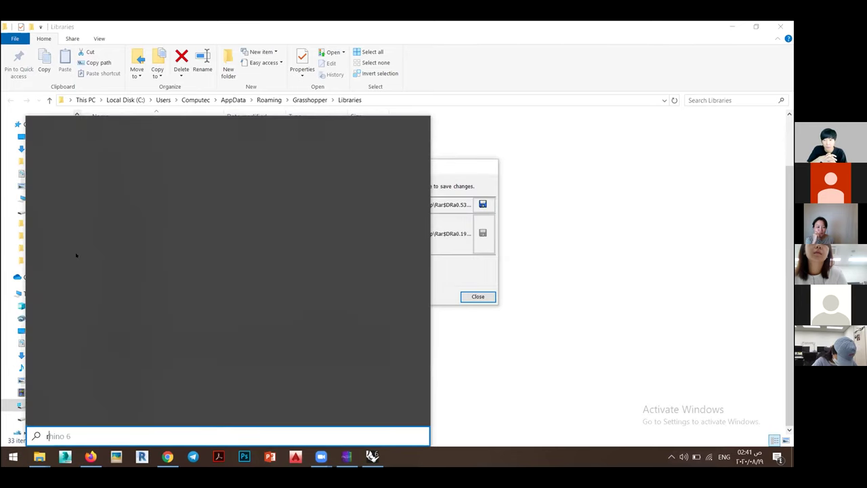
type("h")
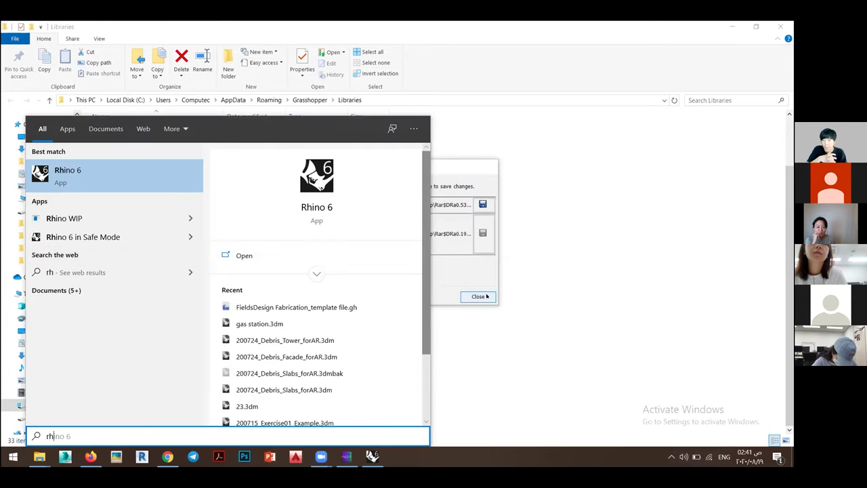
key("Escape")
key("Return")
Relaunch Rhino 6 and decline installing the available update.
key("super")
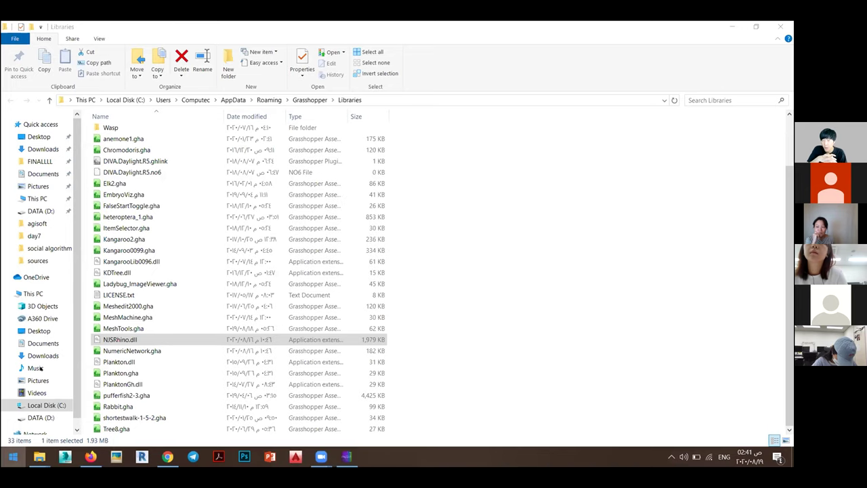
type("r")
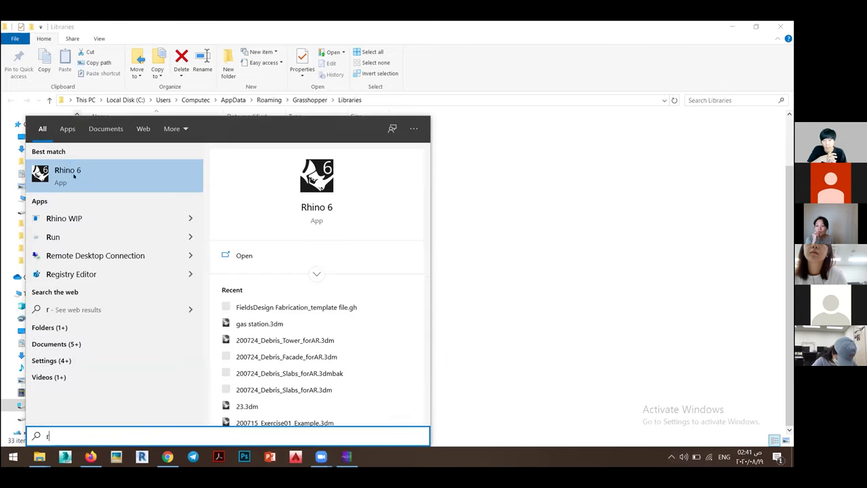
left_click(74, 177)
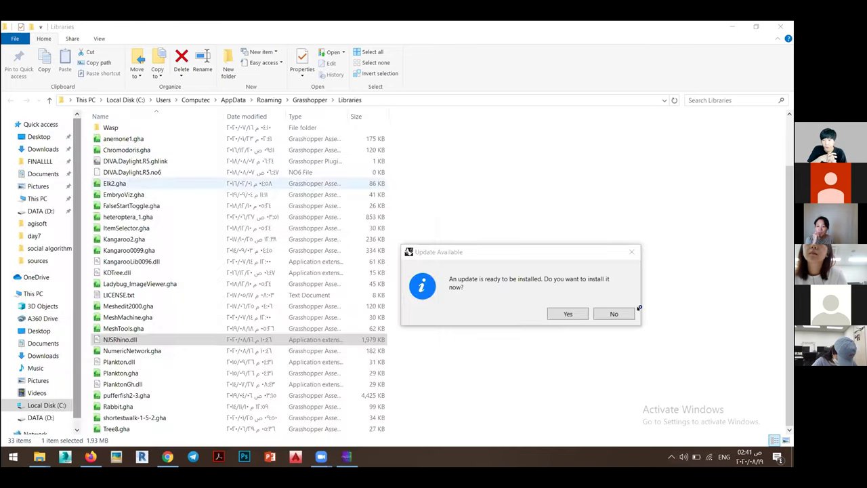
left_click(614, 314)
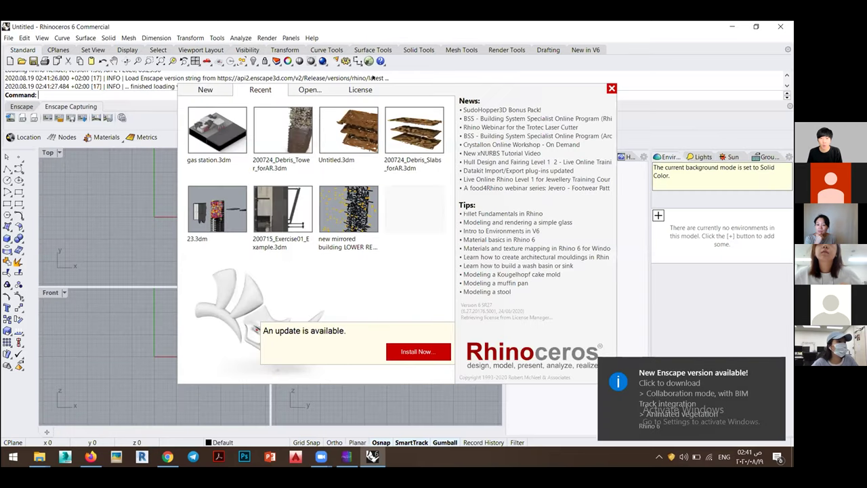
Start Grasshopper, dismissing the loading errors report and the getting-started tutorial browser.
left_click(358, 63)
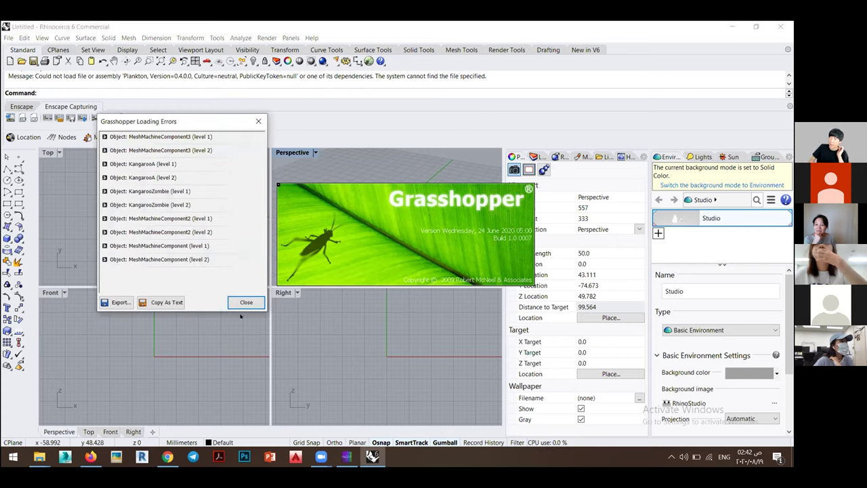
left_click(247, 301)
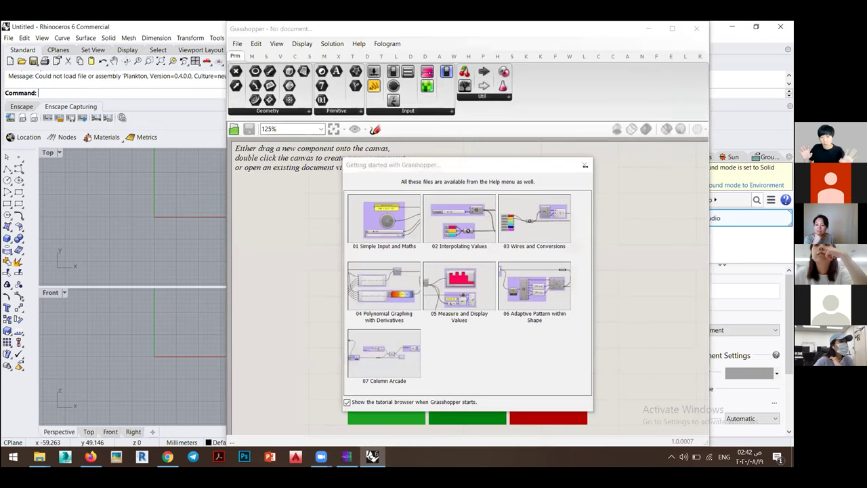
left_click(587, 166)
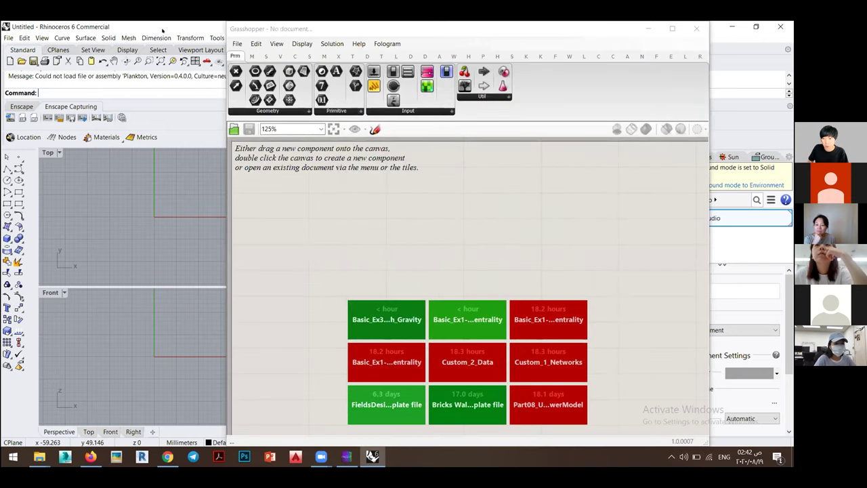
Show the network analysis plug-in's components in Grasshopper and reposition its window over the Rhino viewports.
left_click_drag(247, 30, 57, 49)
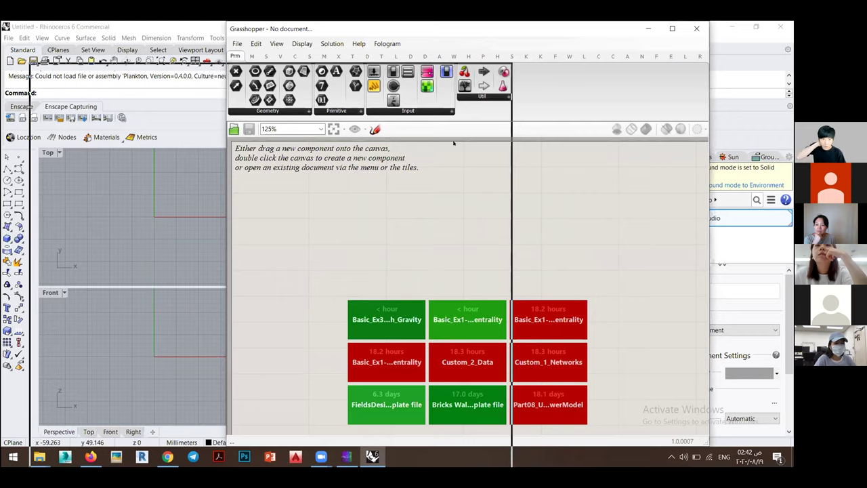
left_click(448, 113)
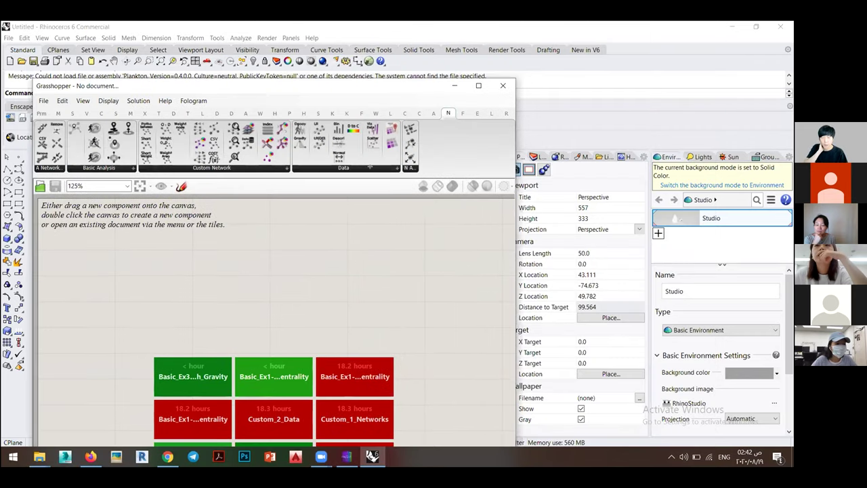
left_click_drag(221, 85, 324, 63)
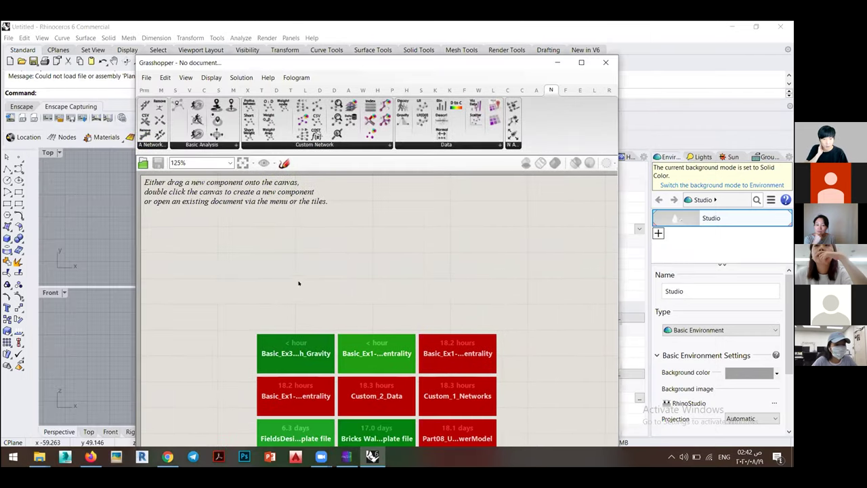
Load Basic_Ex1-2_Centrality.gh from the WinRAR archive onto the Grasshopper canvas and inspect its chart and CSV export groups.
left_click(346, 457)
left_click_drag(183, 220, 368, 241)
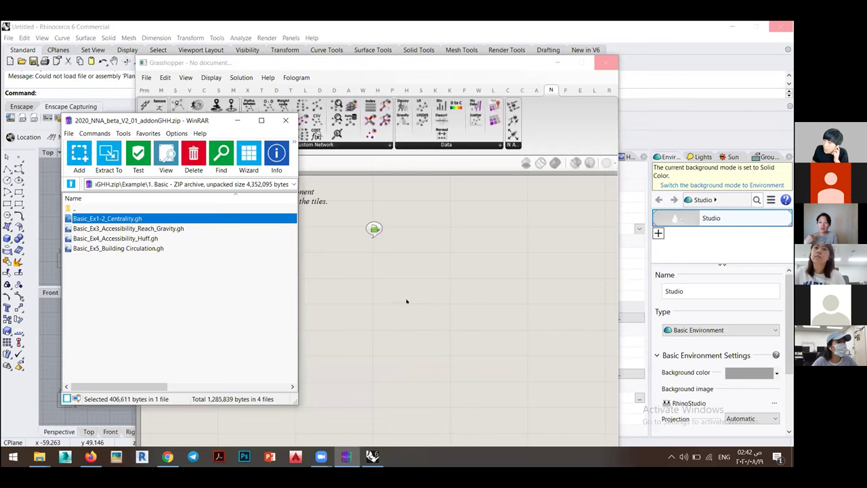
scroll(408, 290, "down", 5)
scroll(426, 197, "up", 5)
scroll(420, 198, "down", 6)
scroll(427, 269, "up", 10)
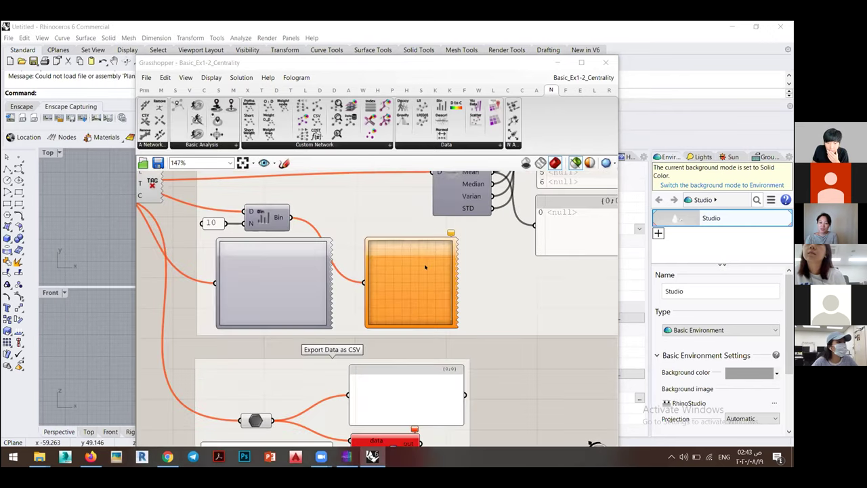
Examine the Ex2 charts, the Export Data as CSV group and the pedestrian-flow group in the centrality definition.
scroll(376, 271, "up", 2)
scroll(465, 281, "down", 5)
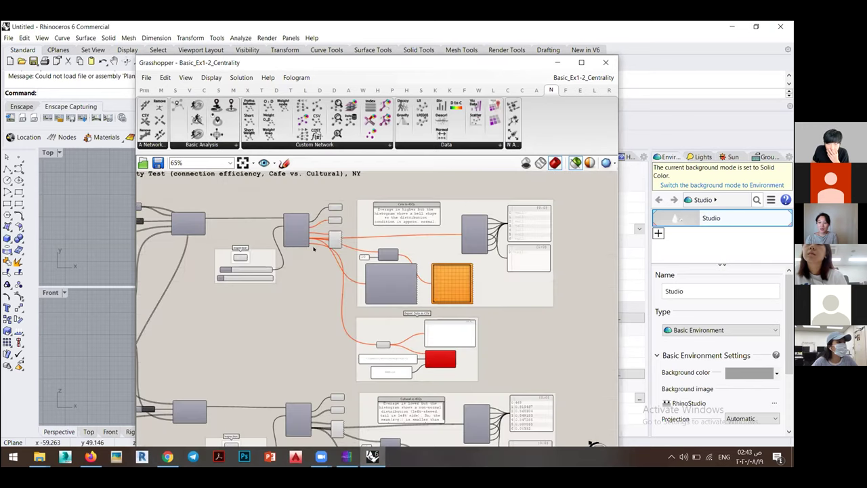
scroll(293, 240, "up", 4)
left_click_drag(360, 313, 217, 198)
scroll(307, 287, "down", 6)
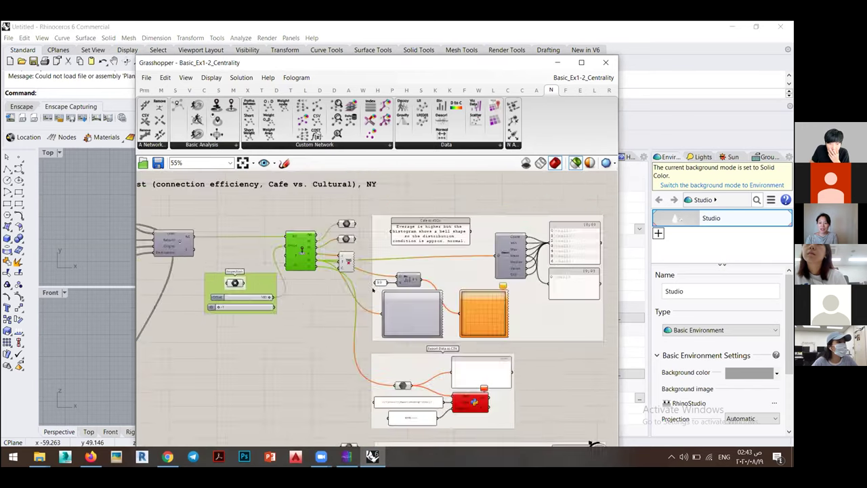
scroll(395, 357, "up", 5)
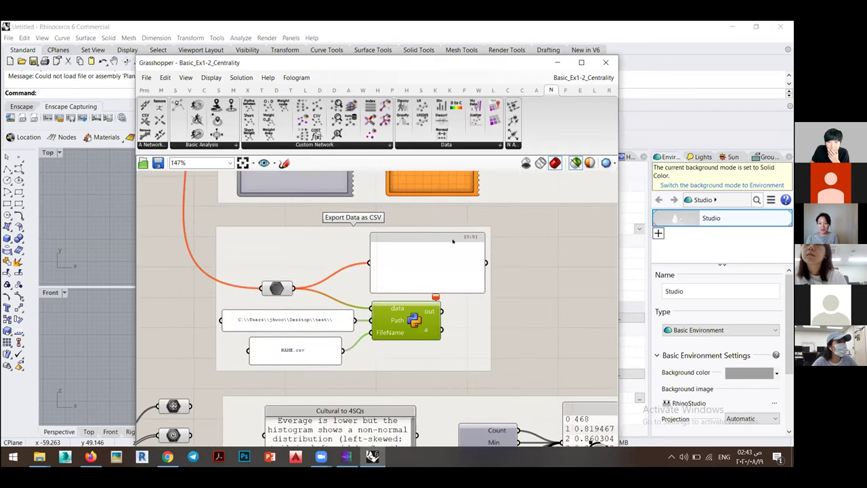
scroll(453, 240, "down", 6)
scroll(233, 323, "up", 4)
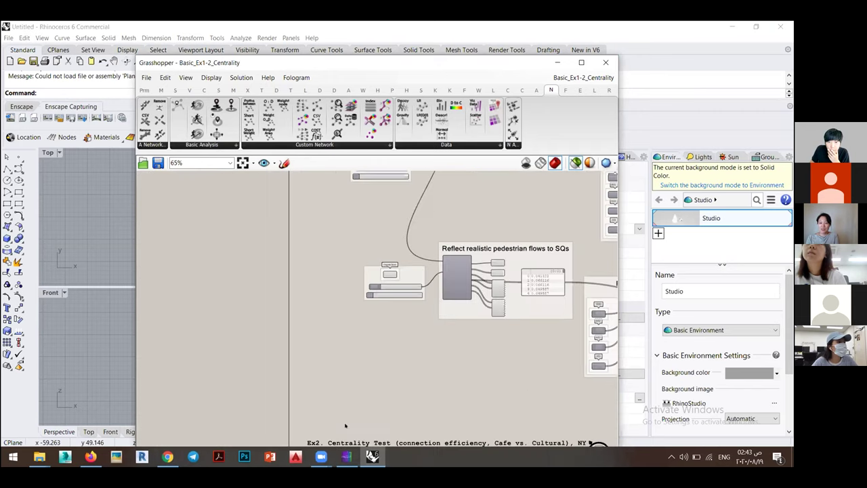
Load Basic_Ex3_Accessibility_Reach_Gravity.gh from the WinRAR archive onto the Grasshopper canvas and view its CSV export group.
left_click(346, 456)
left_click_drag(287, 326, 295, 311)
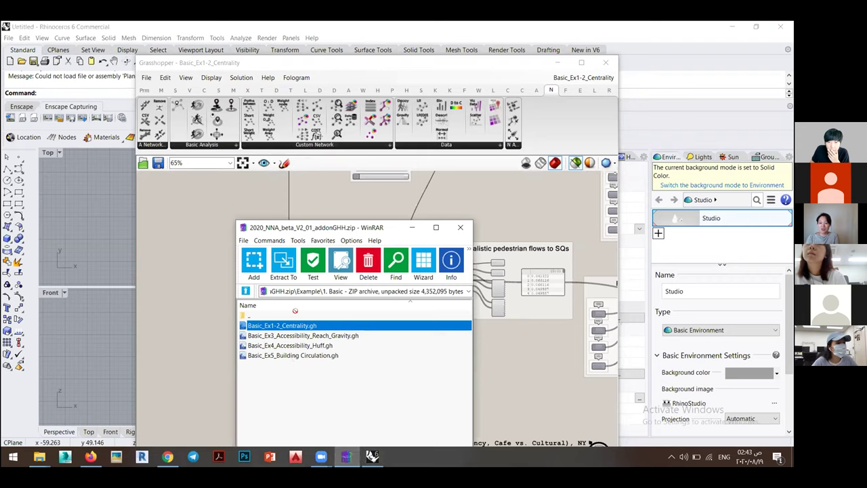
left_click(298, 335)
left_click_drag(183, 210, 184, 203)
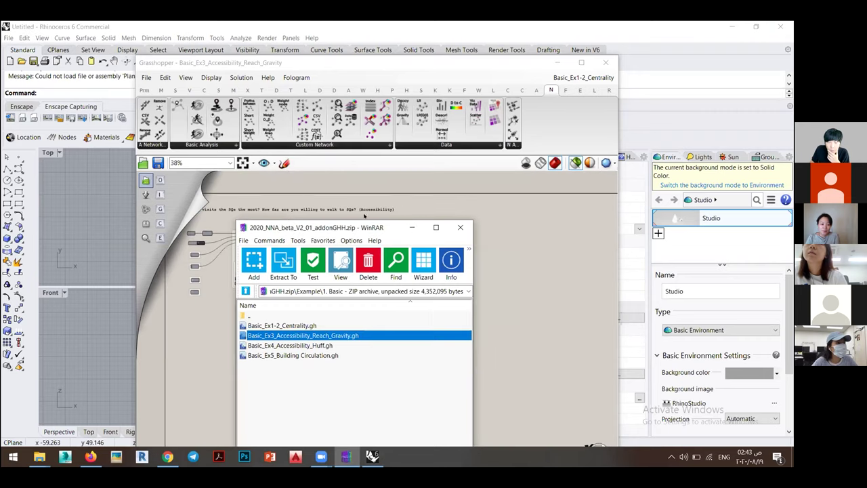
left_click(509, 203)
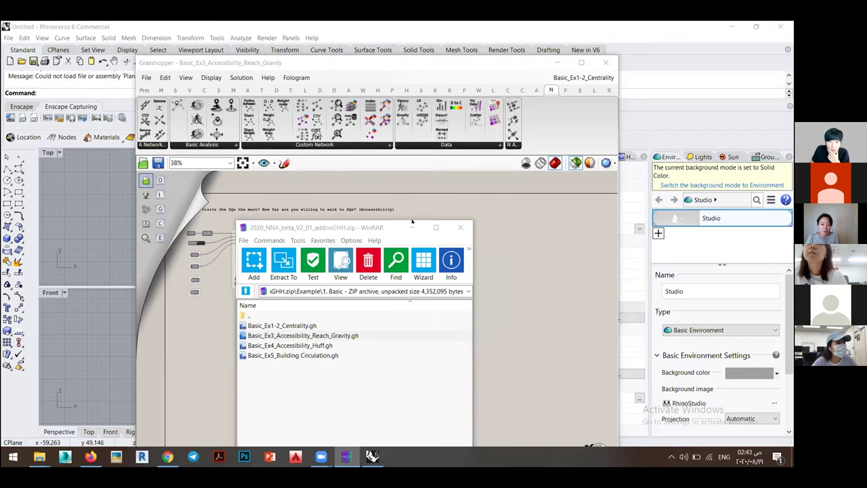
scroll(319, 251, "up", 9)
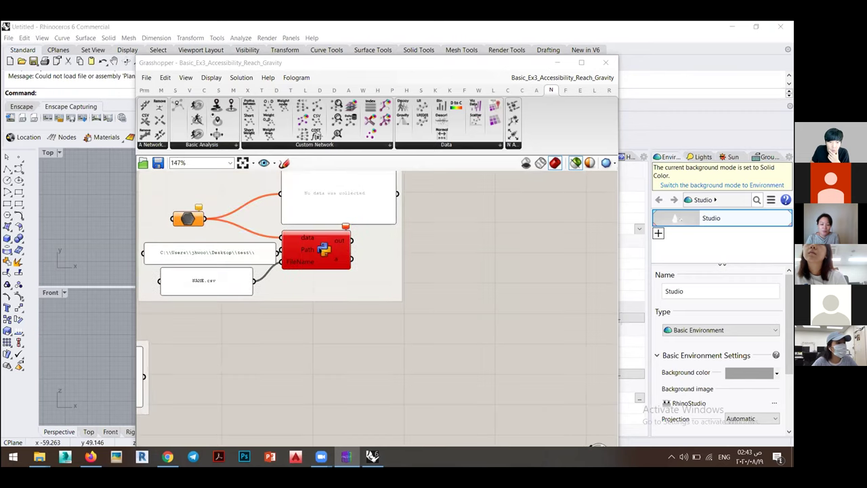
Switch back to the Basic_Ex1-2_Centrality definition and inspect the Export Data as CSV group of Ex2.
left_click(564, 77)
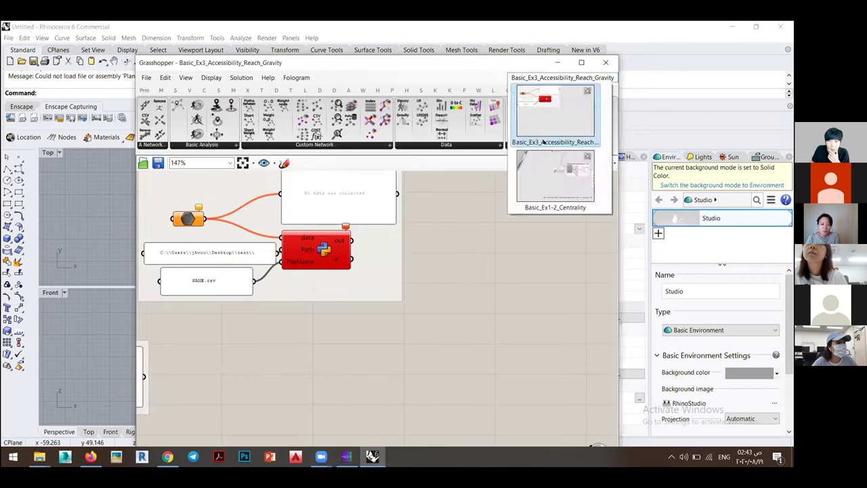
left_click(550, 181)
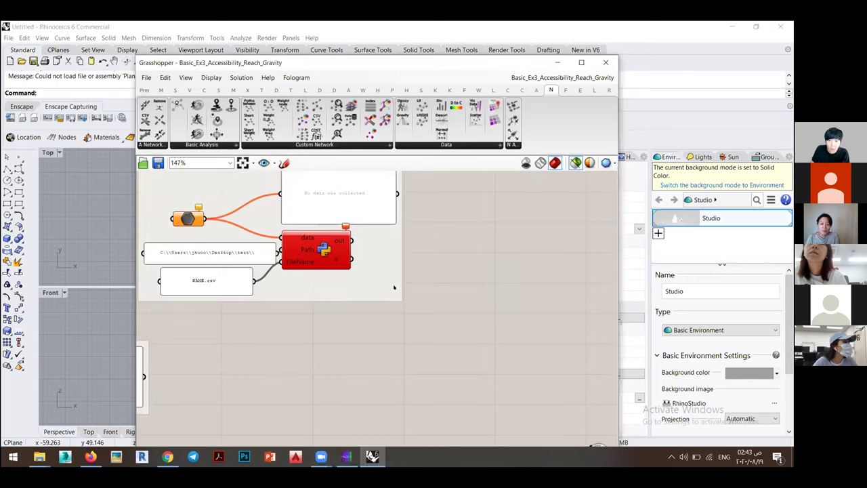
scroll(407, 314, "down", 4)
scroll(474, 373, "up", 3)
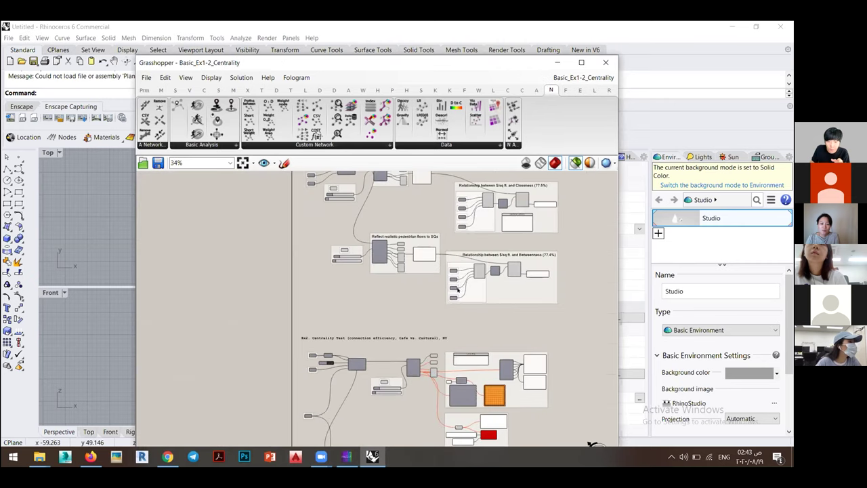
scroll(451, 295, "down", 4)
scroll(457, 380, "up", 3)
scroll(479, 295, "up", 4)
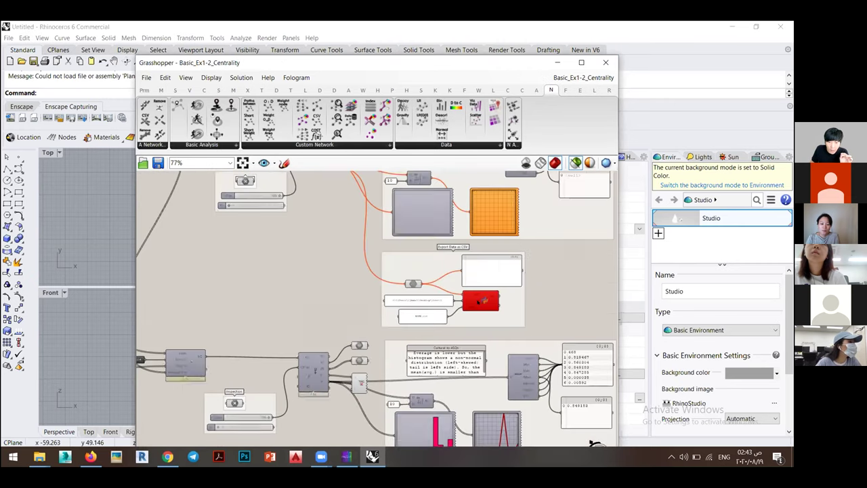
scroll(480, 301, "up", 3)
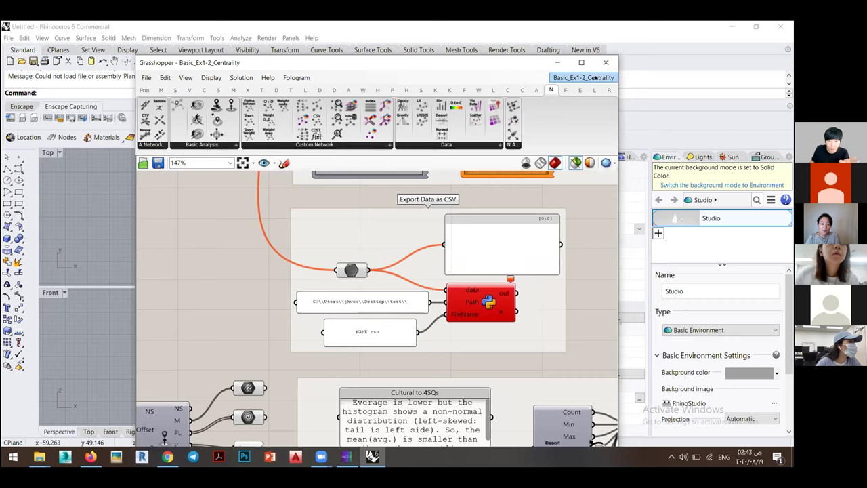
Examine the path and file name panels feeding the Python CSV export component, along with its error marker.
mouse_move(597, 78)
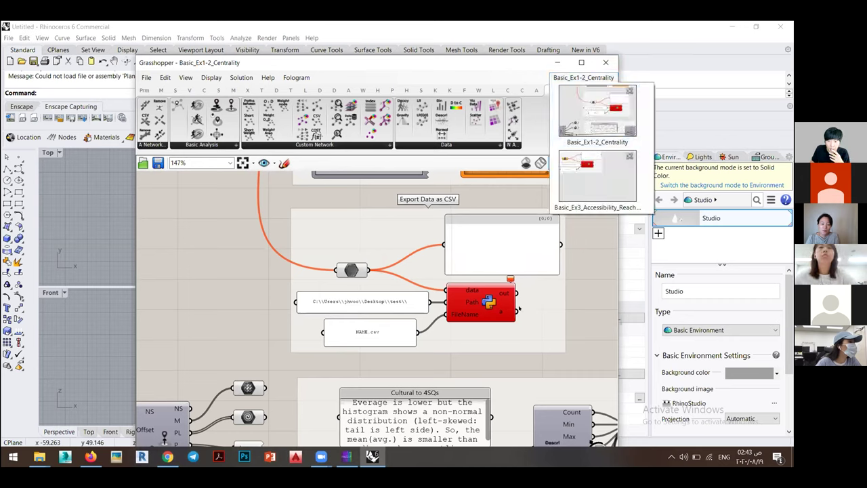
scroll(345, 331, "up", 5)
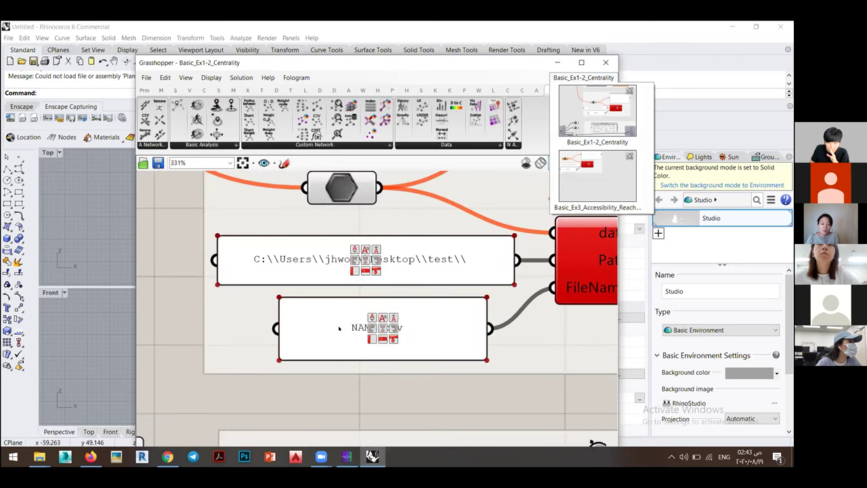
scroll(339, 275, "down", 2)
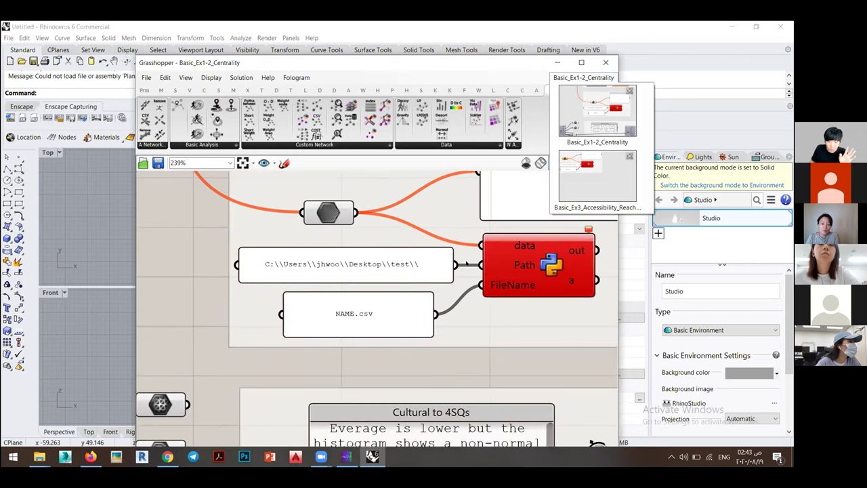
left_click(586, 224)
mouse_move(587, 233)
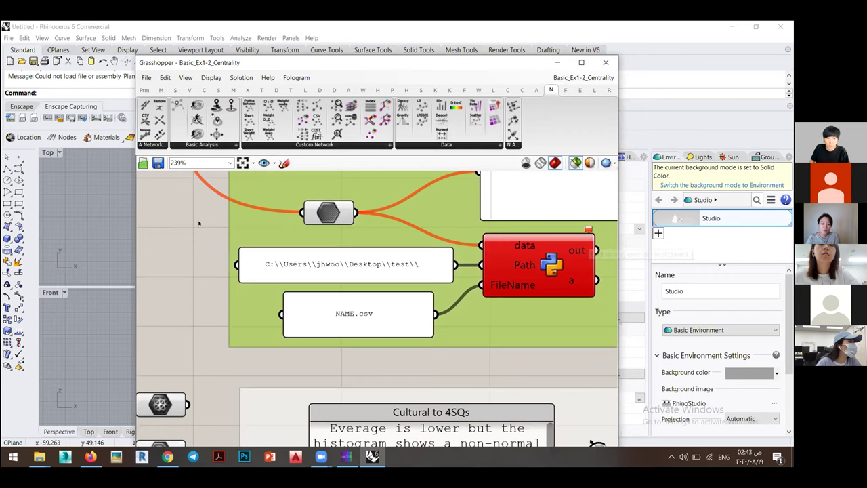
left_click(220, 220)
scroll(342, 291, "down", 5)
left_click_drag(195, 227, 244, 251)
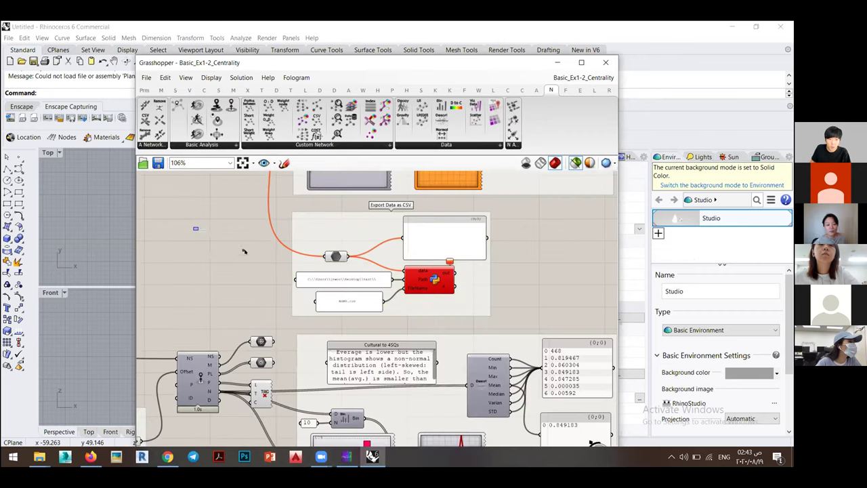
Set the Rebuild toggle of the Ex2 Cafe network component to True.
mouse_move(202, 220)
right_mouse_down()
mouse_move(277, 241)
mouse_move(220, 217)
mouse_move(258, 229)
mouse_move(460, 329)
right_mouse_up()
right_click_drag(429, 353, 532, 395)
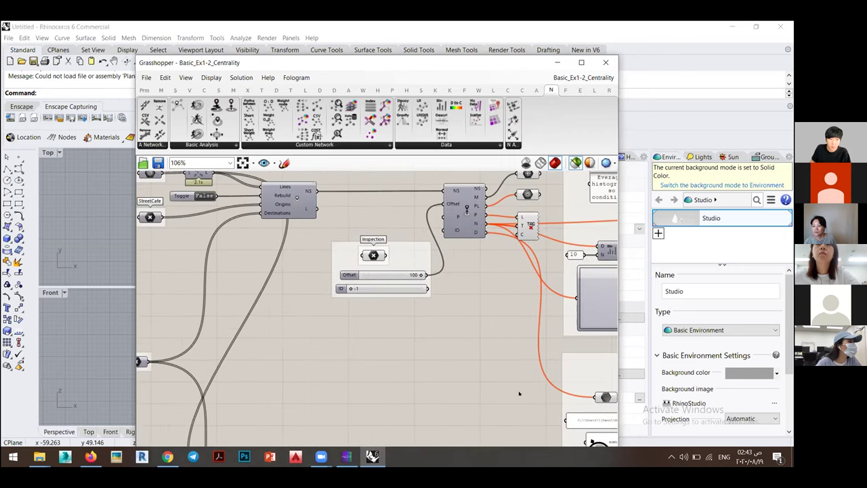
right_click_drag(150, 183, 279, 279)
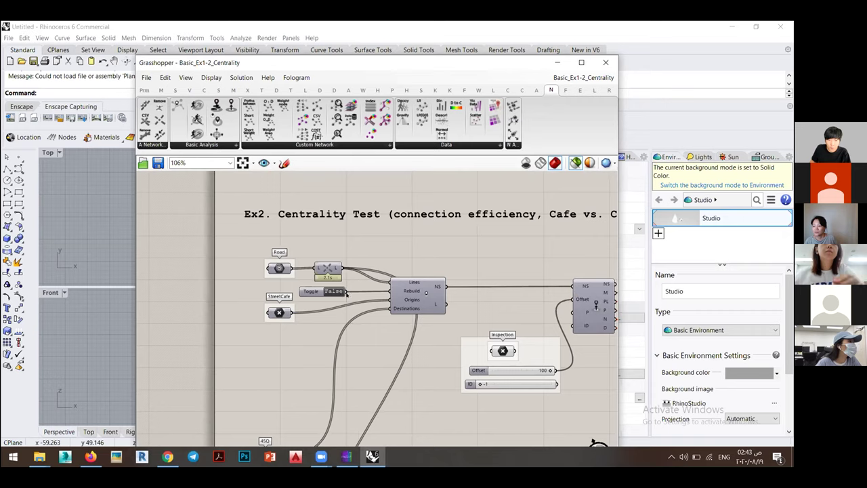
double_click(333, 292)
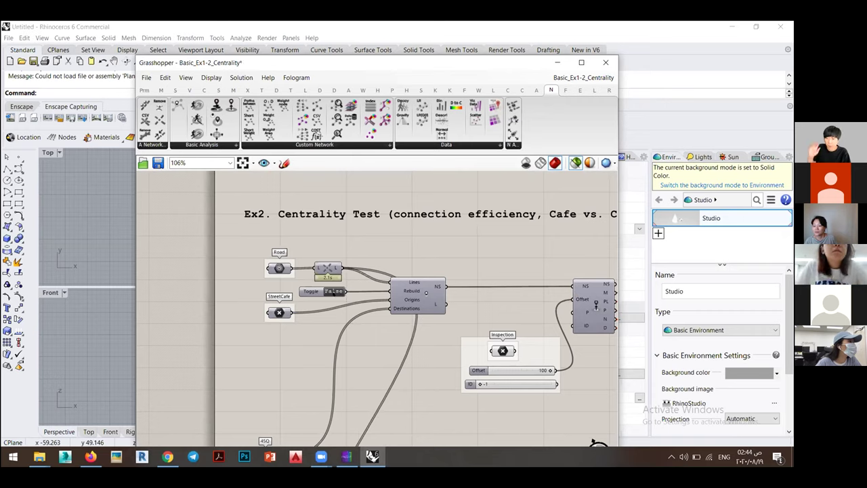
double_click(333, 292)
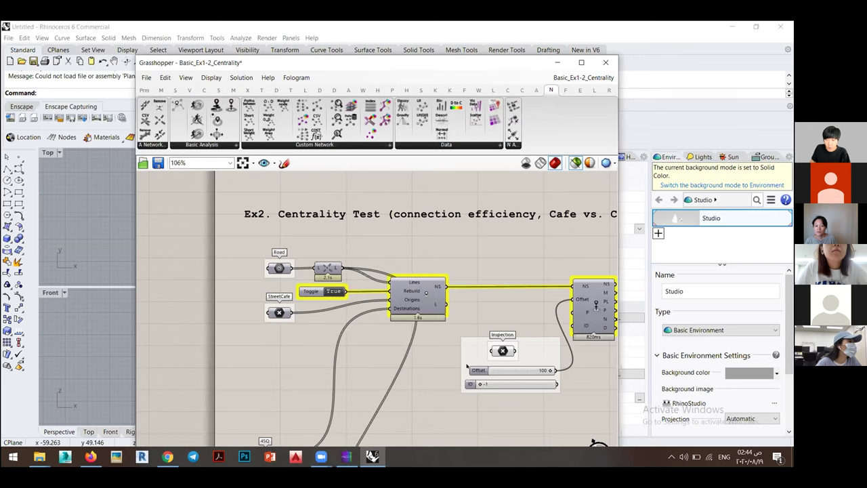
Review the recomputed Ex2 charts and CSV data, and open the export path panel's text for editing.
right_click_drag(508, 397, 257, 257)
right_click_drag(360, 287, 303, 257)
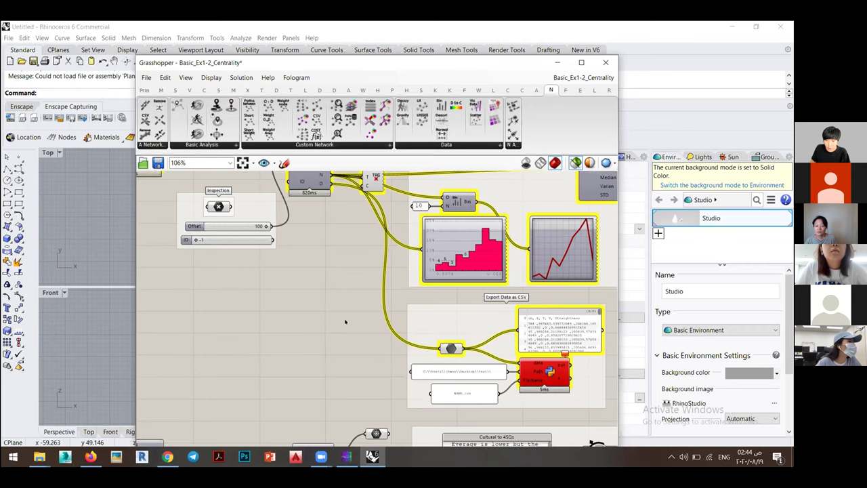
scroll(478, 372, "up", 4)
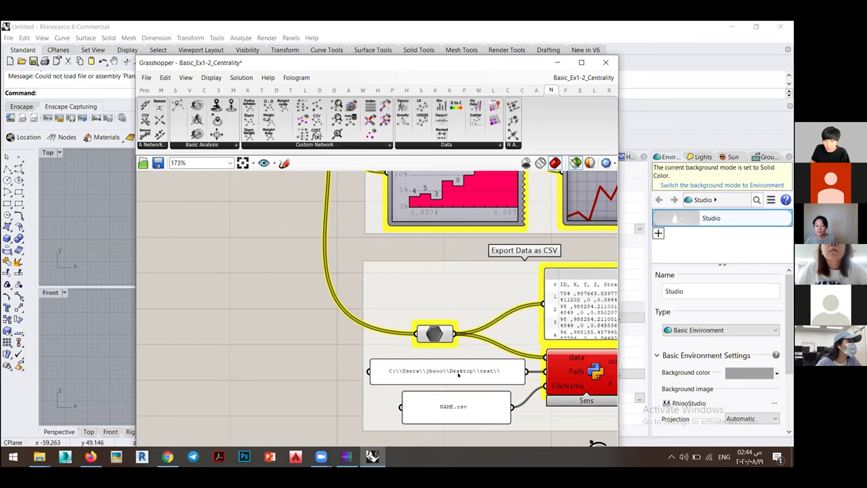
right_click_drag(218, 316, 183, 294)
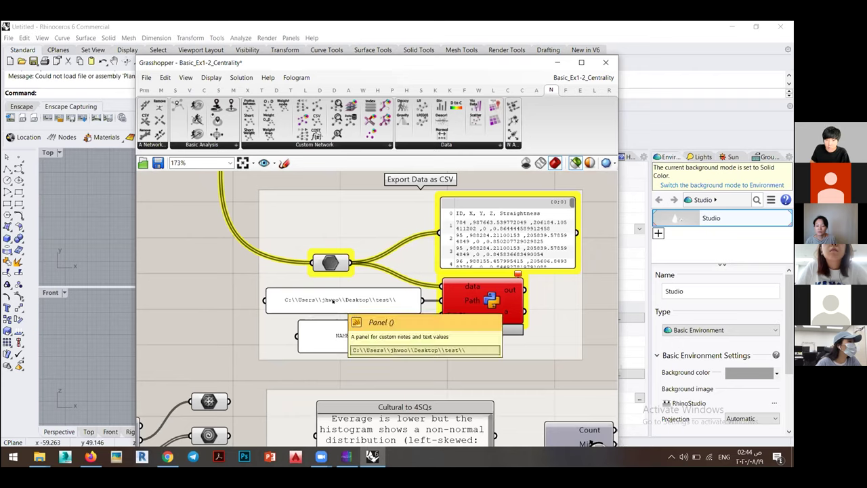
left_click(333, 299)
double_click(333, 299)
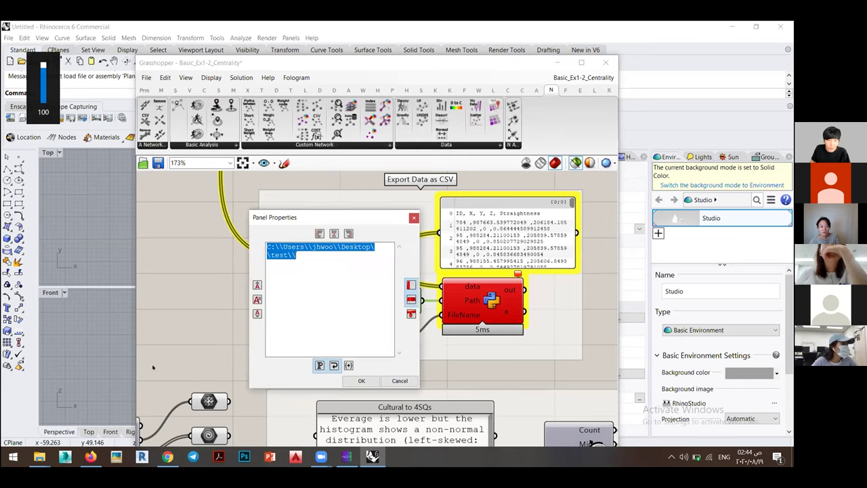
Switch to File Explorer's unit2 folder, reveal its full path, try doubling the backslash after WORKSHOPS and remove the extra one.
left_click(39, 458)
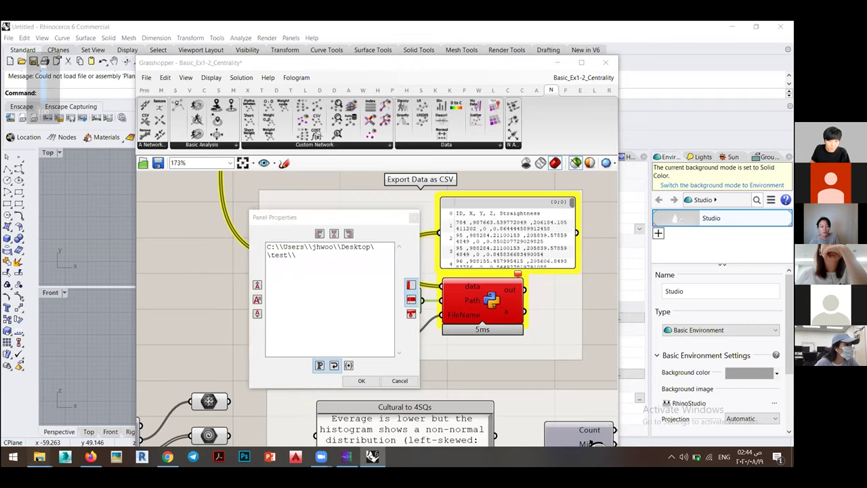
left_click(40, 456)
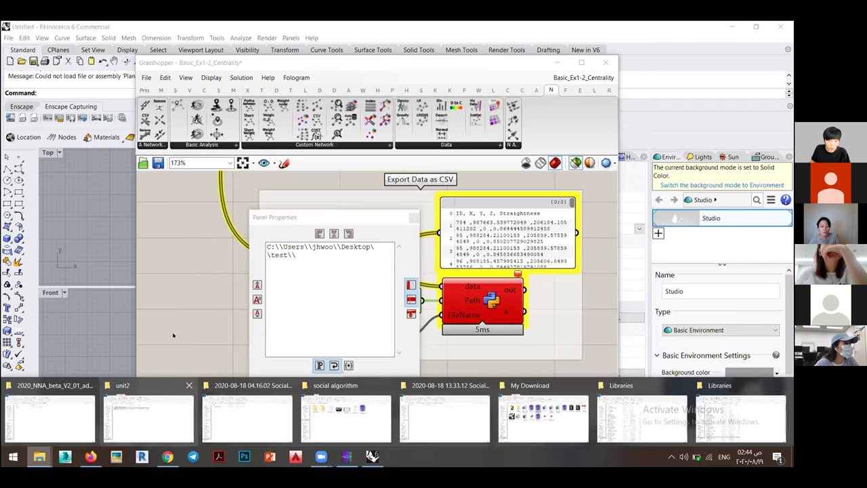
left_click(129, 413)
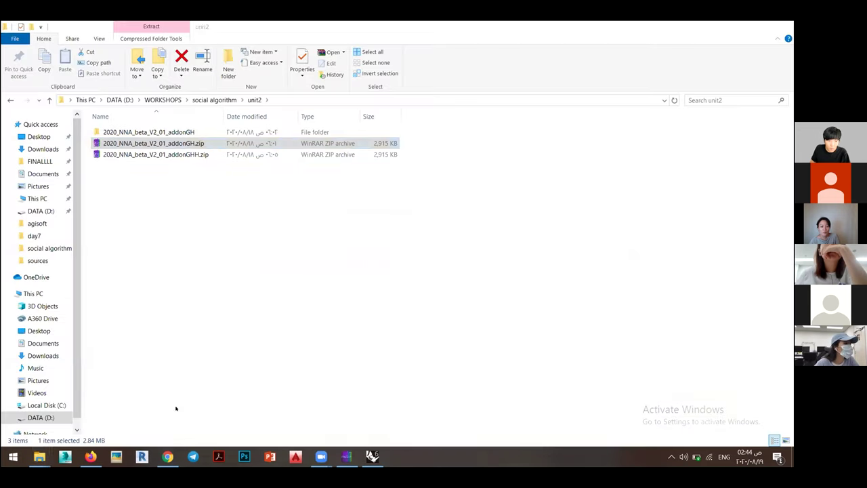
left_click(280, 100)
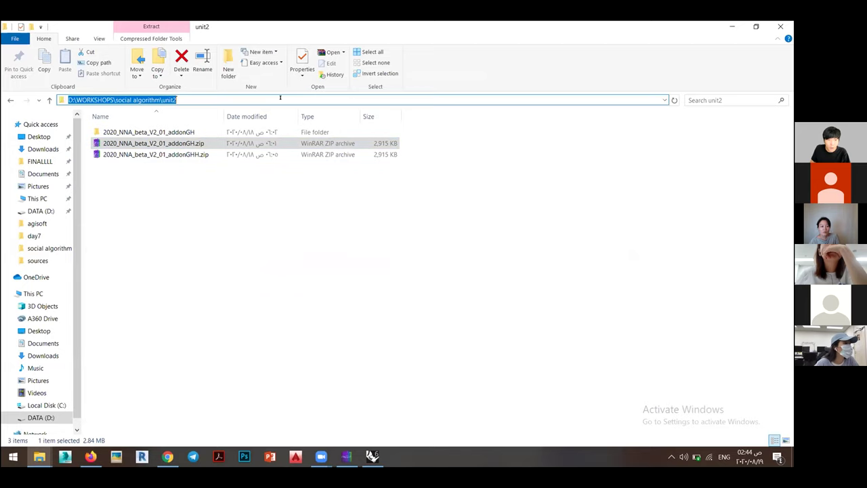
left_click(183, 98)
left_click(112, 99)
type("\\")
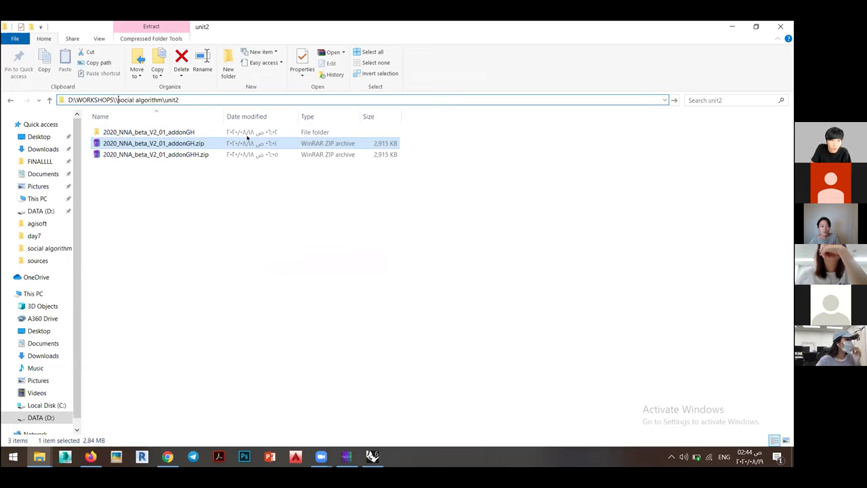
key("BackSpace")
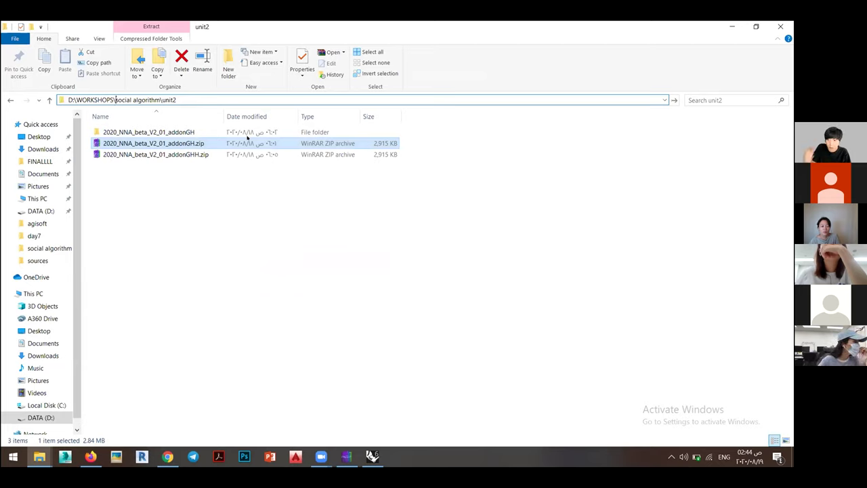
Move the unit2 folder window aside, return to Grasshopper and accept the export path panel's properties.
left_click_drag(571, 29, 294, 387)
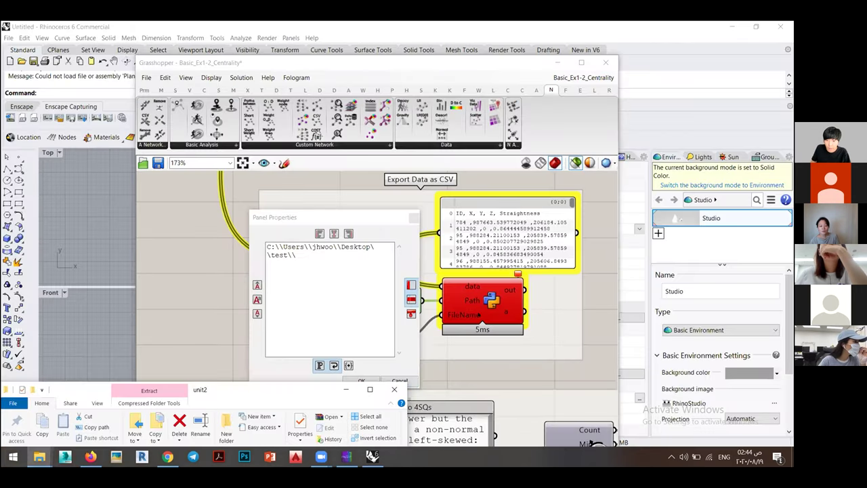
left_click(372, 366)
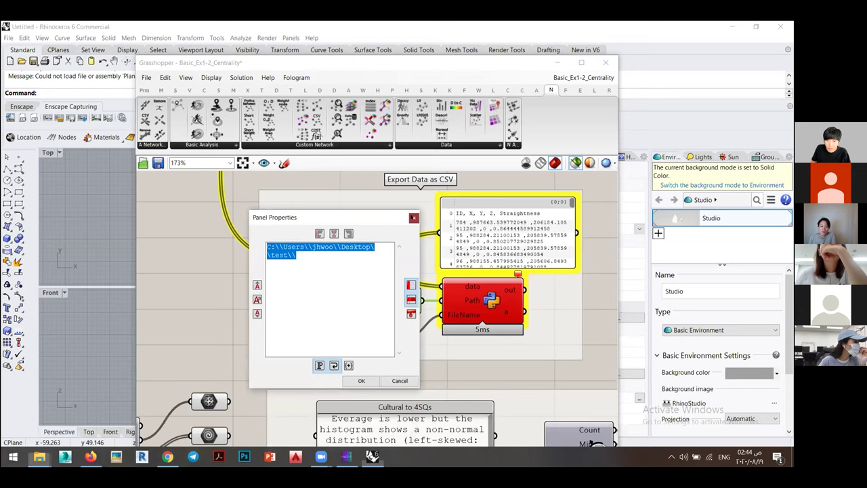
left_click(362, 381)
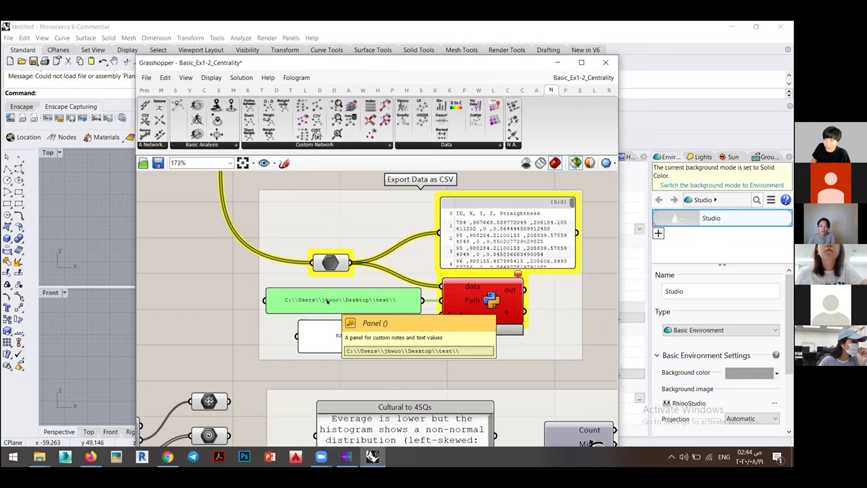
Switch to the unit2 File Explorer window, move it over the canvas and open the Programs folder inside Downloads.
scroll(327, 301, "up", 1)
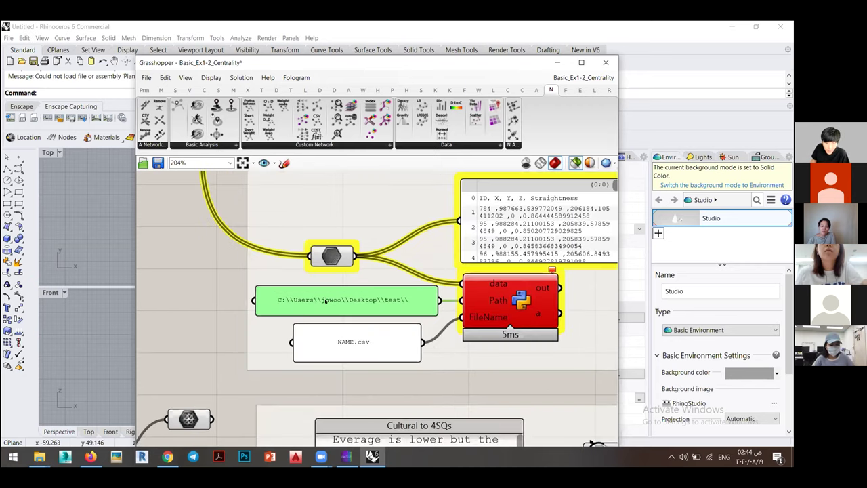
scroll(326, 301, "up", 2)
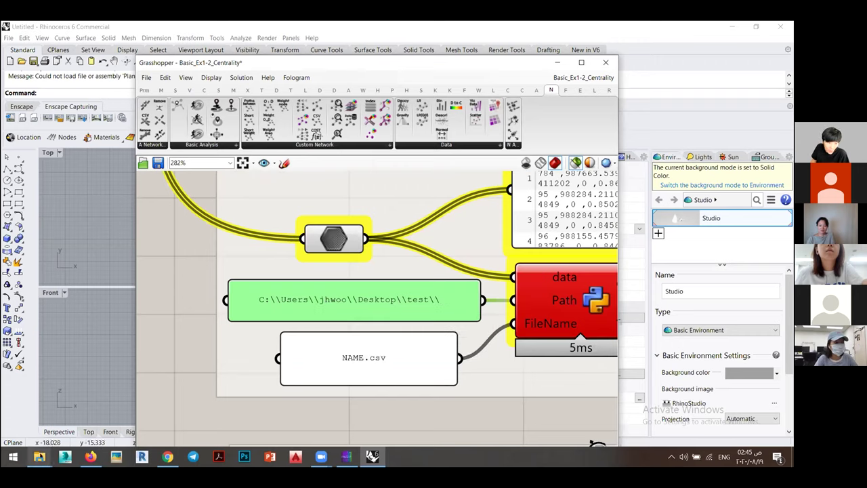
left_click(39, 456)
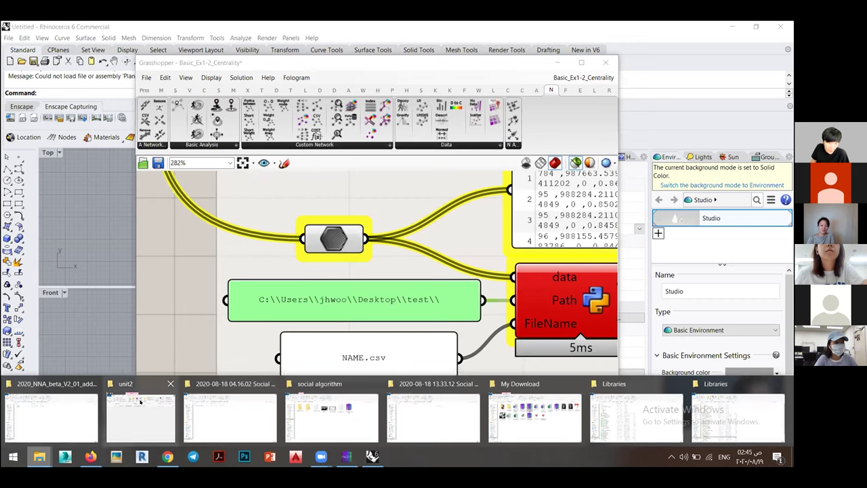
left_click(141, 417)
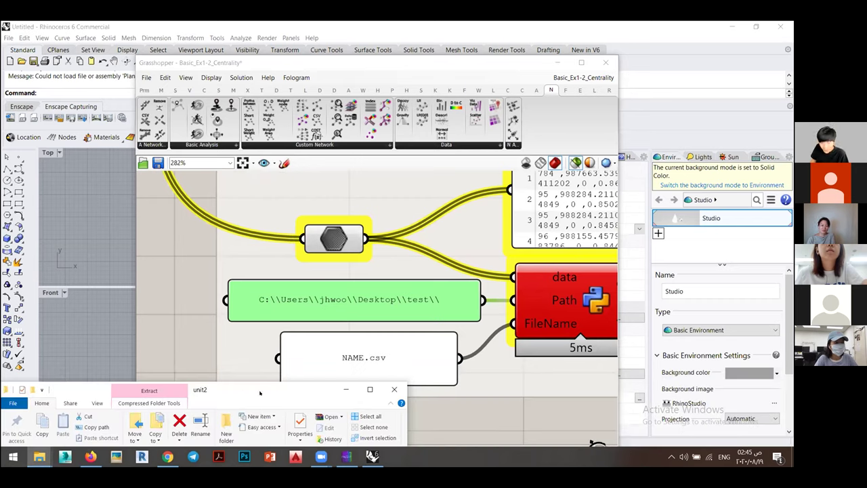
left_click_drag(260, 391, 516, 161)
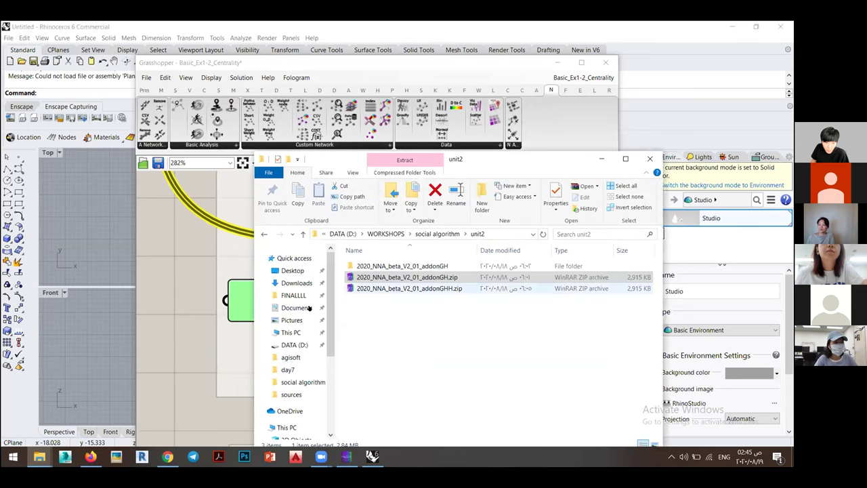
left_click(297, 283)
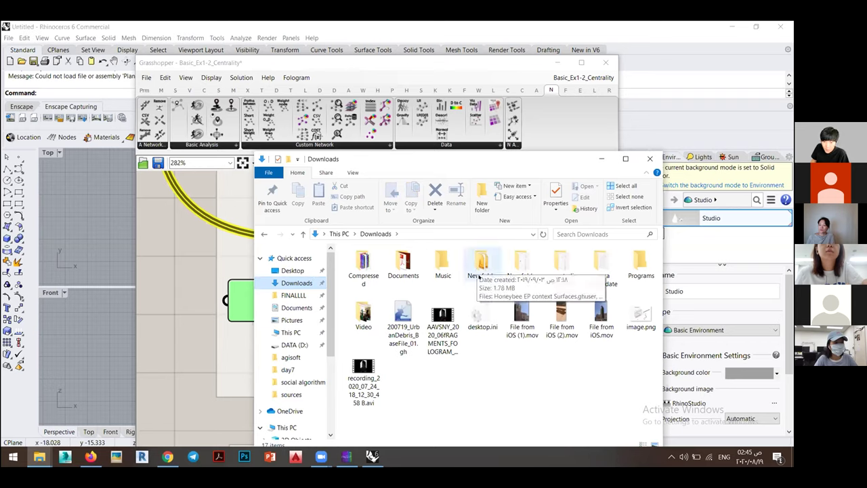
double_click(637, 265)
Reveal the Programs folder's full path and copy it.
left_click(436, 233)
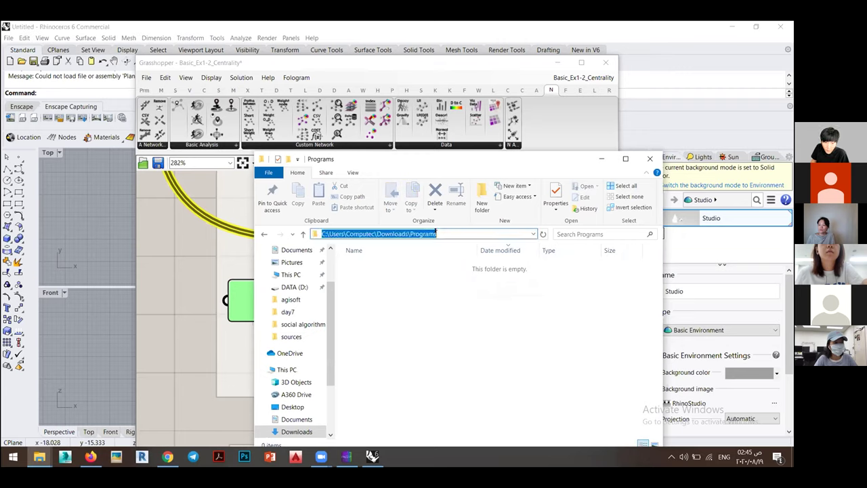
left_click_drag(436, 233, 315, 233)
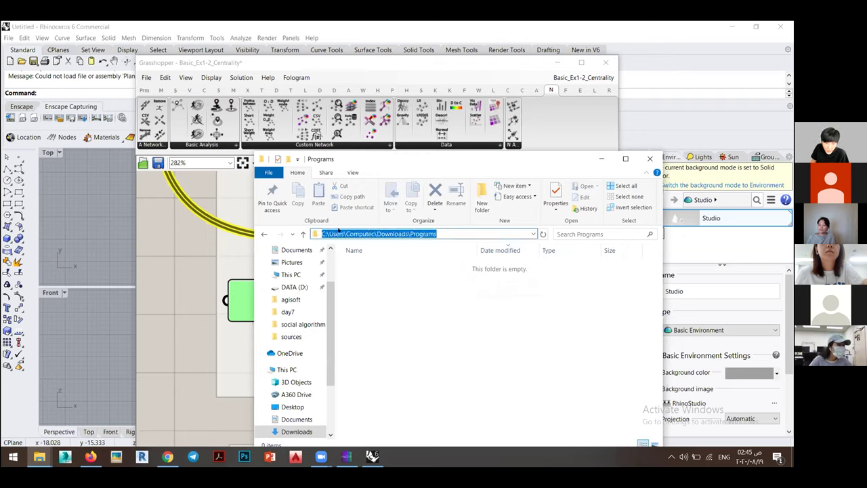
right_click(339, 231)
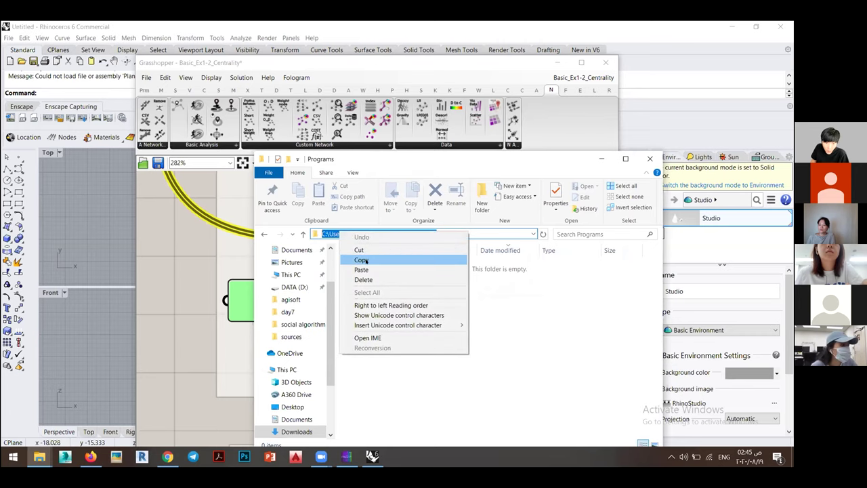
left_click(362, 260)
Replace the export path panel's text with the copied path and double the backslashes before and after Users.
left_click(199, 289)
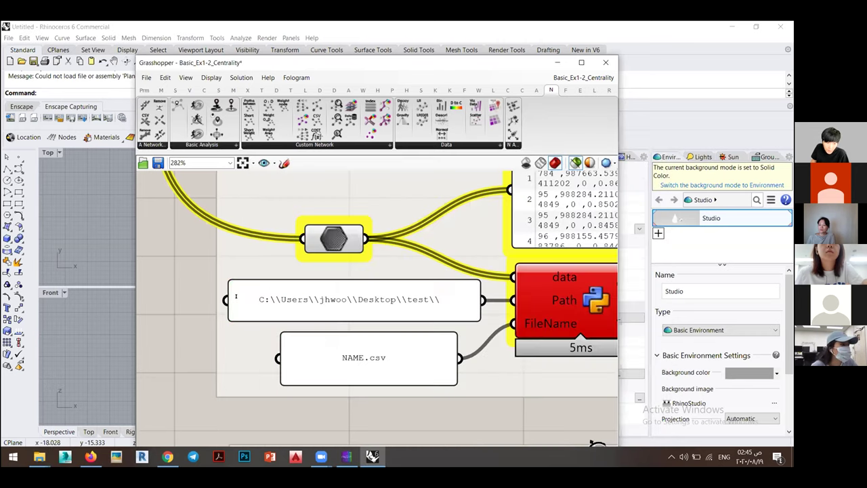
double_click(236, 295)
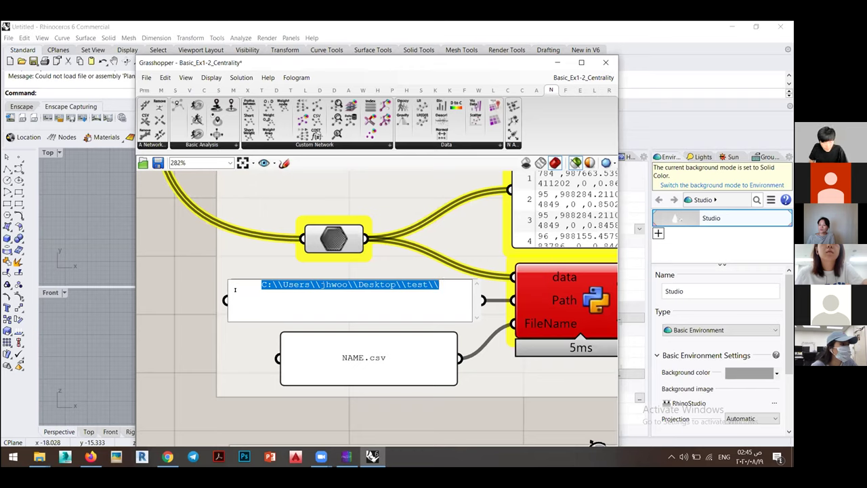
key("ctrl+v")
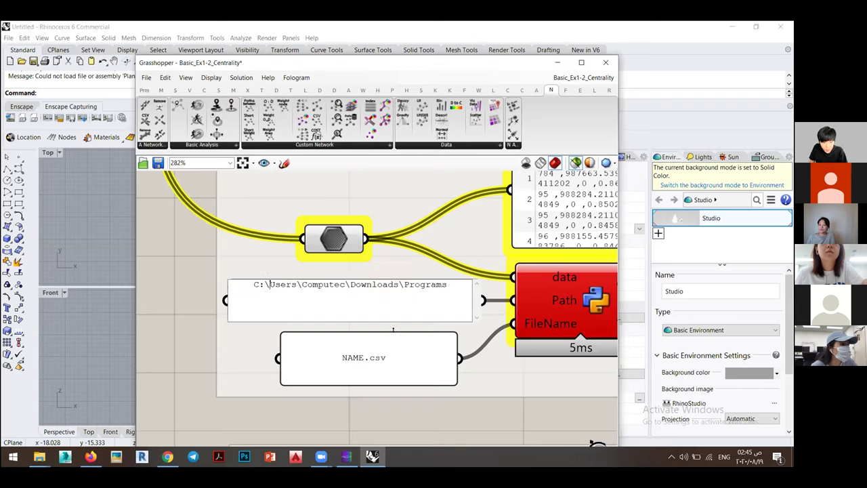
type("\\")
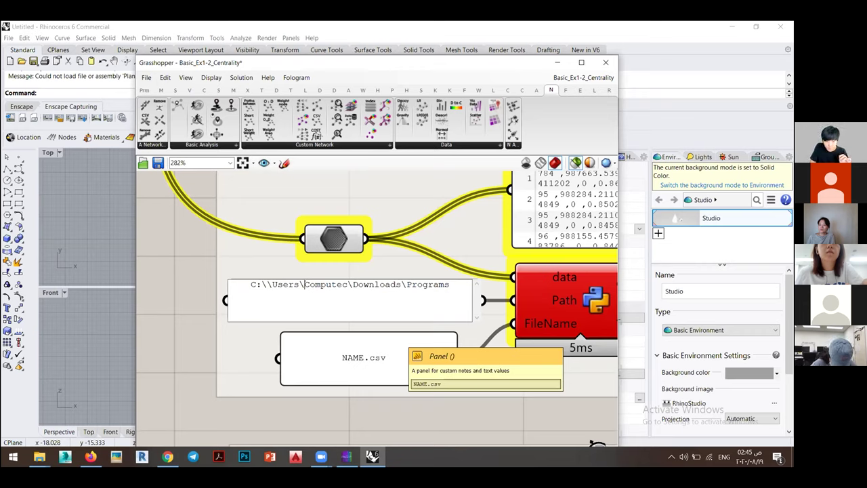
type("\\")
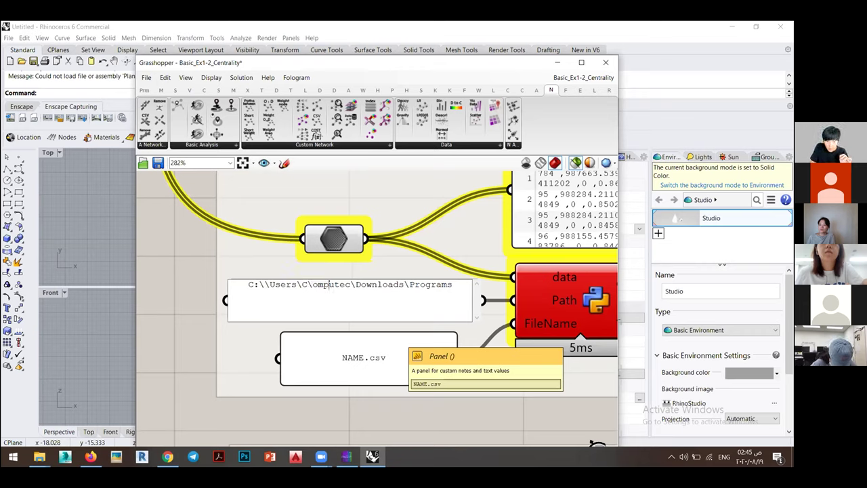
left_click(307, 284)
left_click(313, 285)
key("Left")
type("\\")
Double the backslashes before Downloads and before Programs in the export path and apply the panel text.
key("Right")
key("Right")
key("Right")
key("Right")
key("Right")
key("Right")
key("Right")
key("Right")
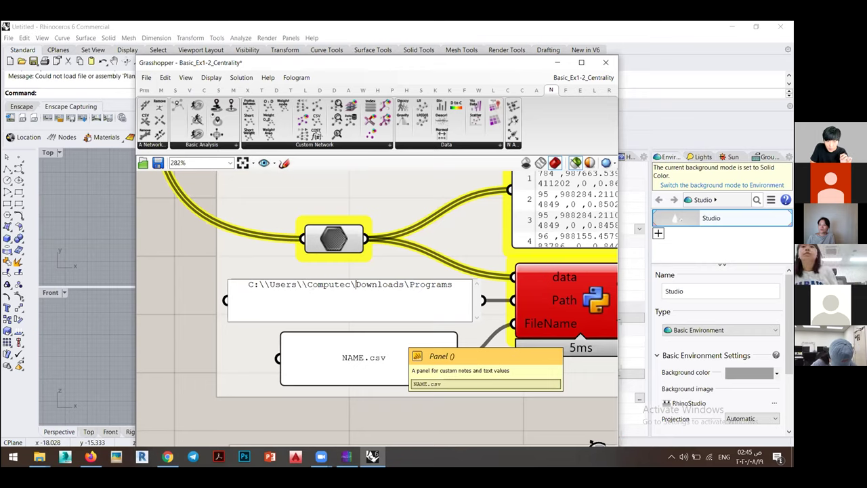
type("\\")
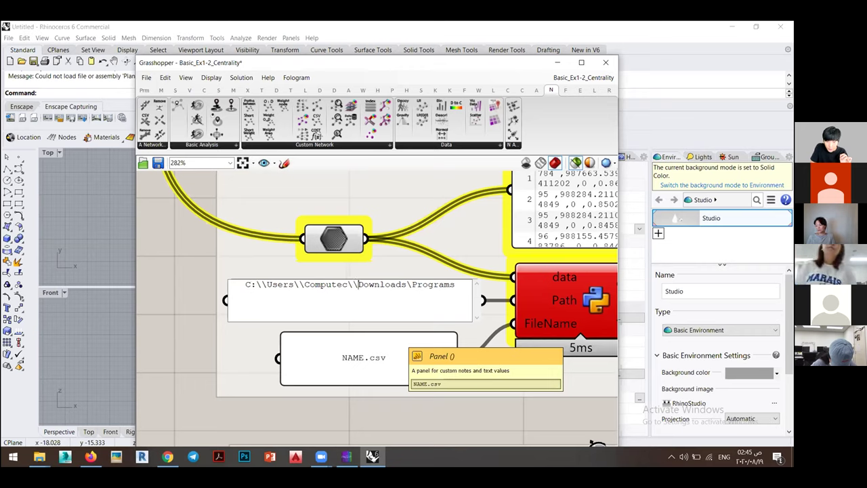
key("Right")
key("Right")
key("Right")
key("Right")
key("Right")
key("Right")
key("Right")
key("Right")
key("Right")
key("Right")
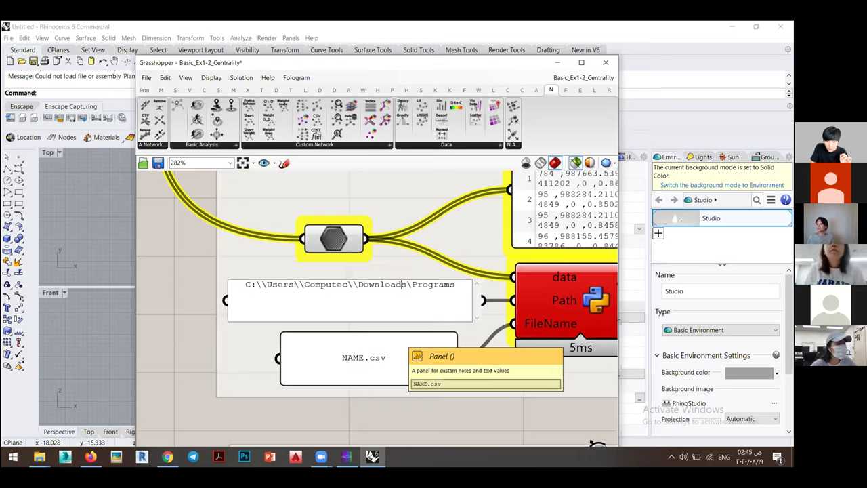
type("\\")
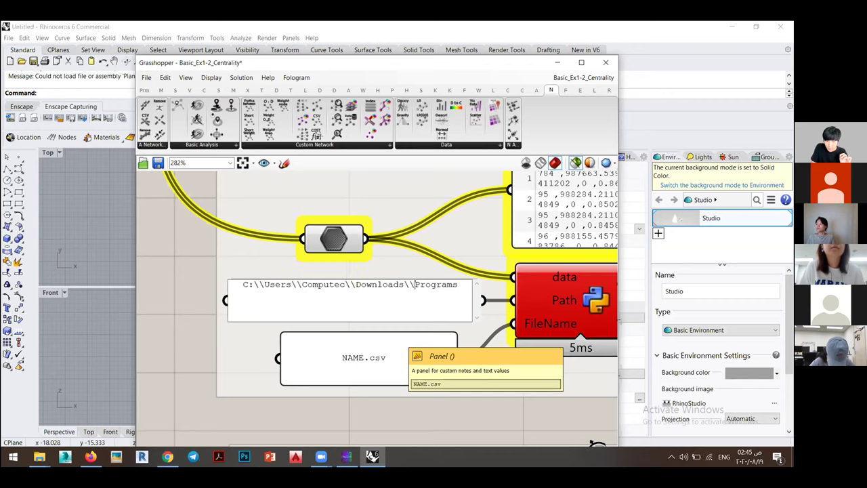
left_click(154, 307)
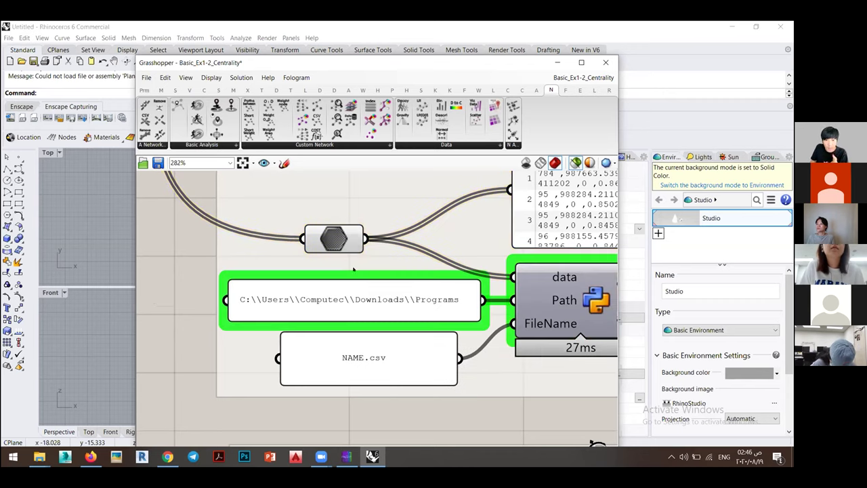
Check the Programs folder window, move it aside and narrow the export path panel in Grasshopper.
left_click(40, 456)
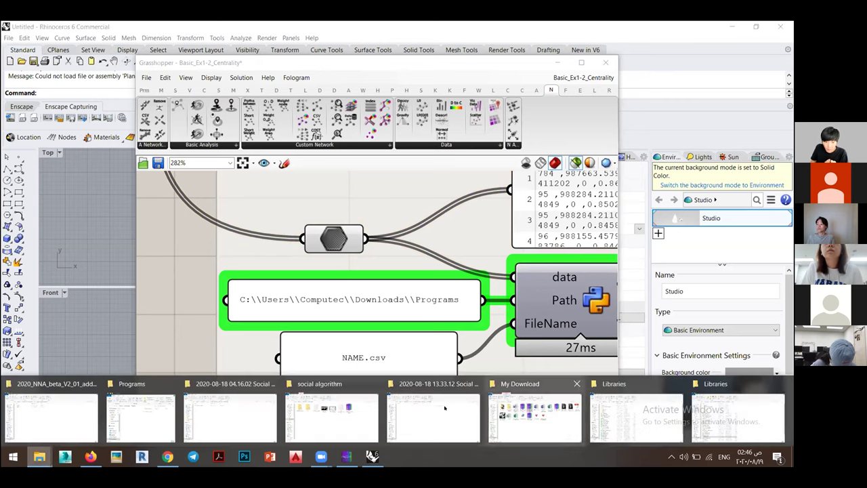
left_click(160, 406)
left_click_drag(417, 163, 307, 354)
left_click_drag(476, 294, 440, 297)
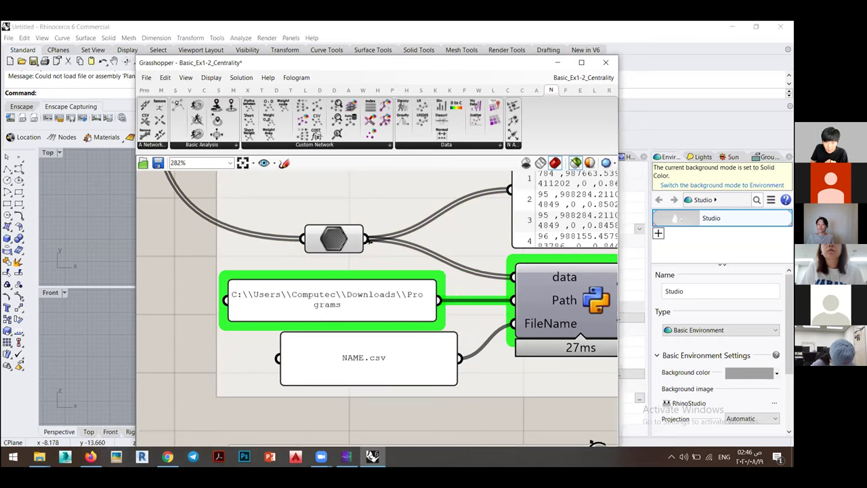
Reconnect the data container's output to the Python export component's data input and select that component.
left_click_drag(364, 239, 513, 277)
left_click(545, 293)
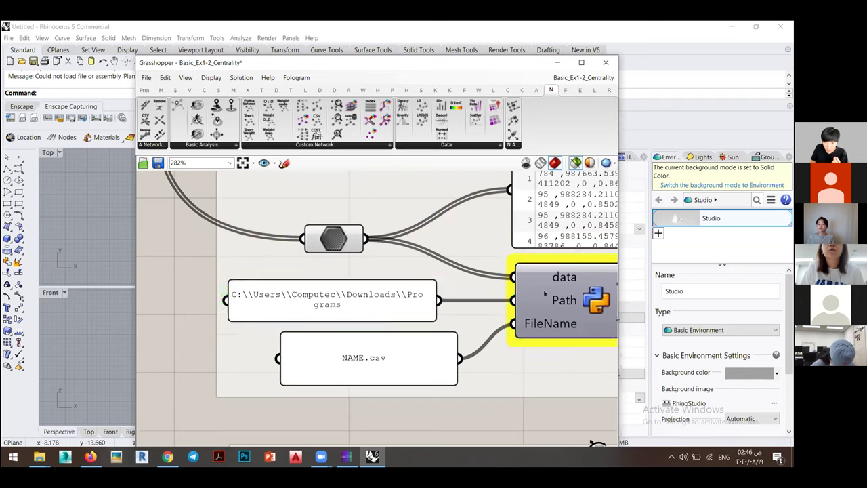
left_click(544, 300)
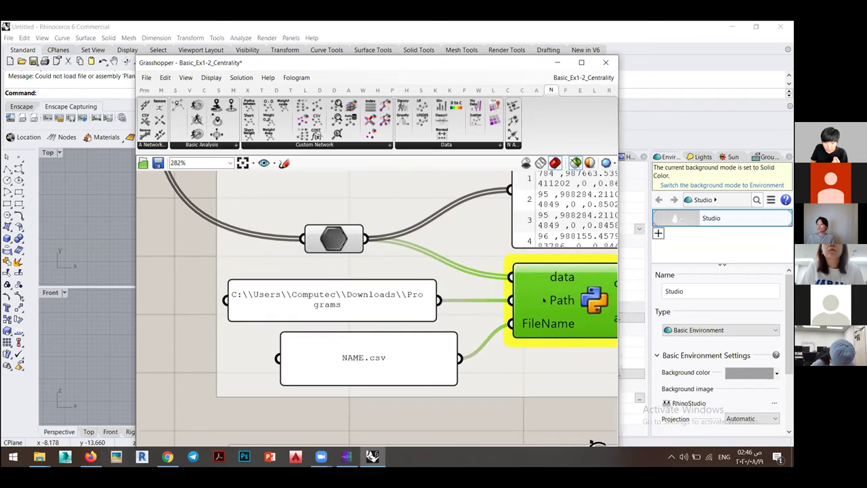
Look for the exported CSV in the Programs folder and its parent Downloads folder, and move the window out of the way.
left_click(39, 456)
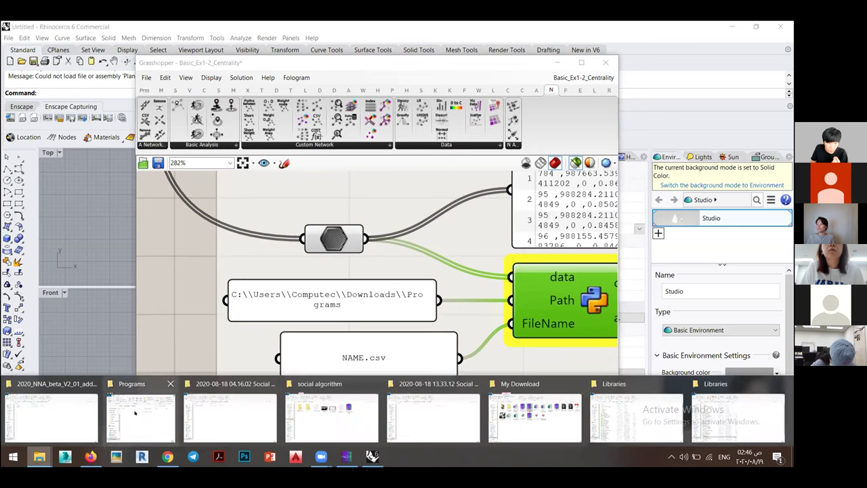
left_click(134, 414)
left_click_drag(226, 353, 364, 241)
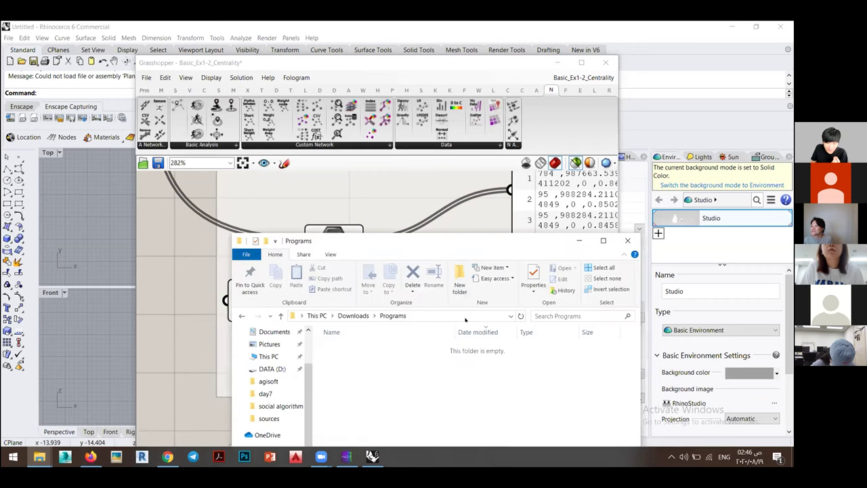
left_click_drag(469, 245, 346, 320)
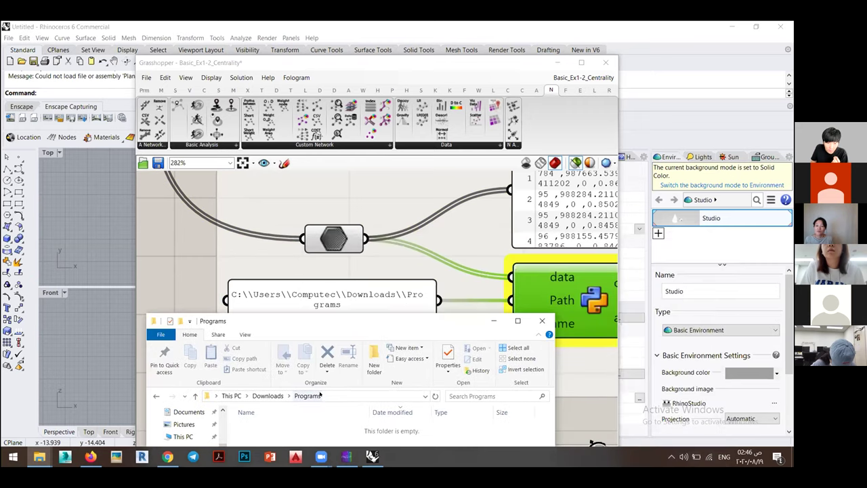
left_click_drag(376, 320, 329, 138)
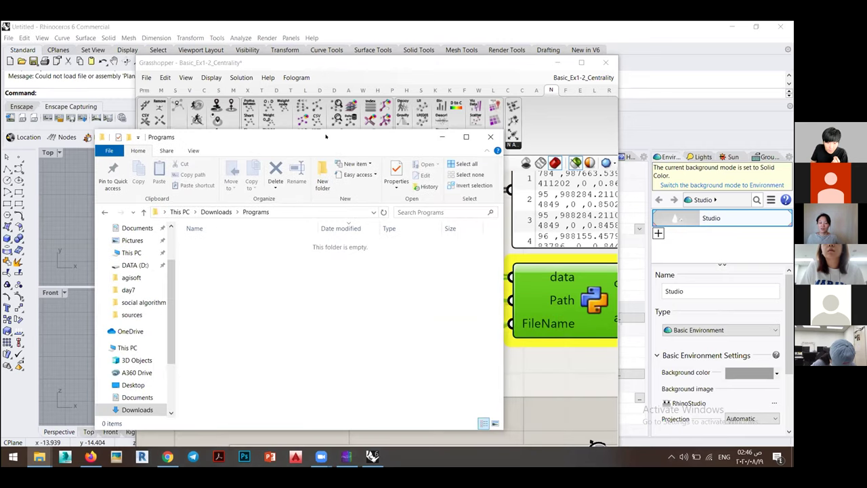
right_click(235, 270)
left_click(209, 258)
left_click(217, 211)
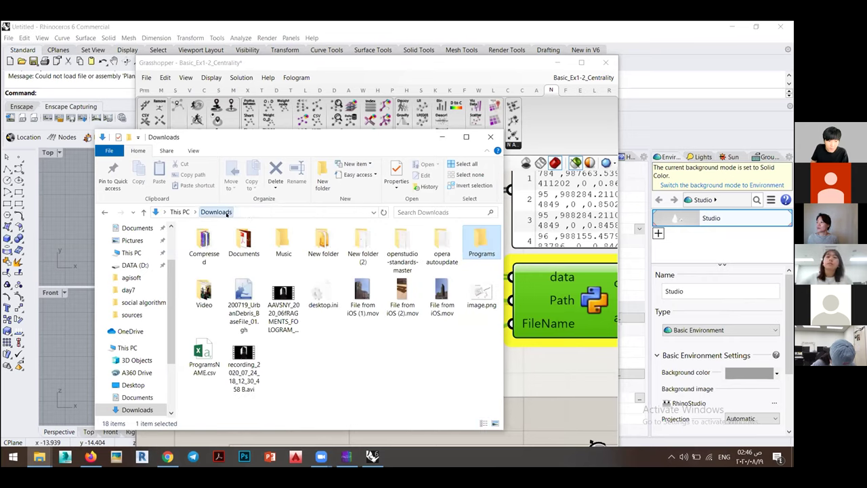
double_click(478, 242)
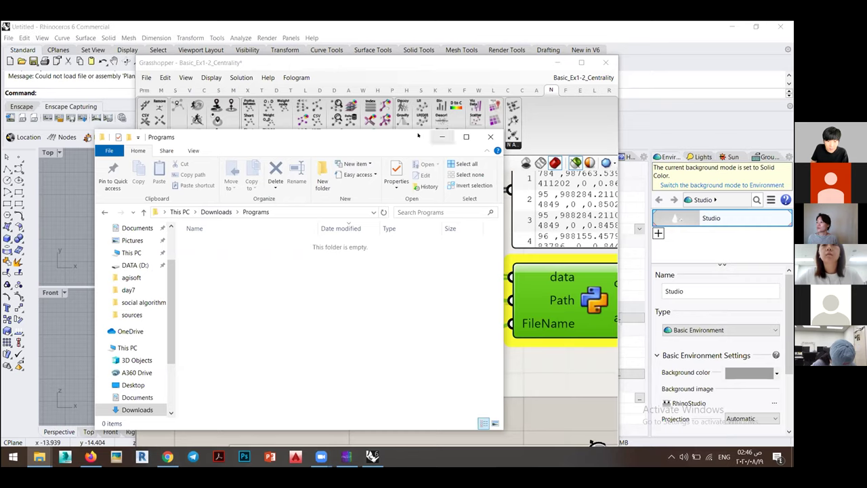
left_click_drag(401, 137, 431, 447)
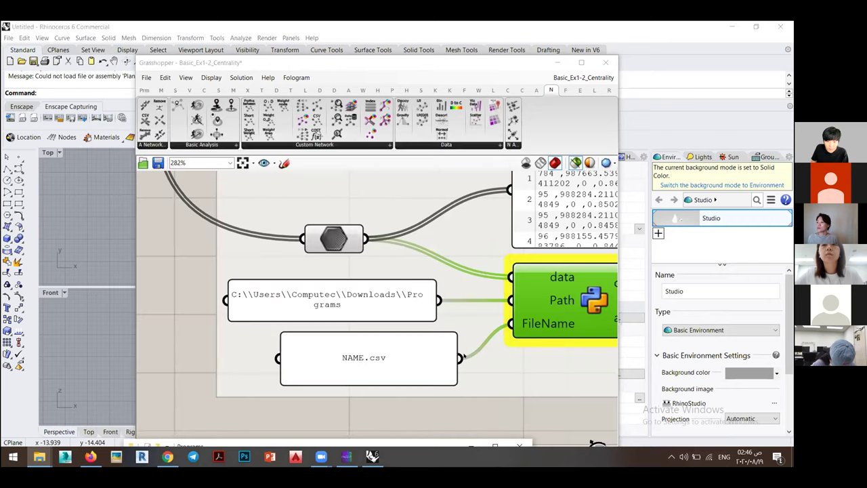
Examine the Export Data as CSV group's wiring from the data container to the Python component.
scroll(491, 328, "down", 5)
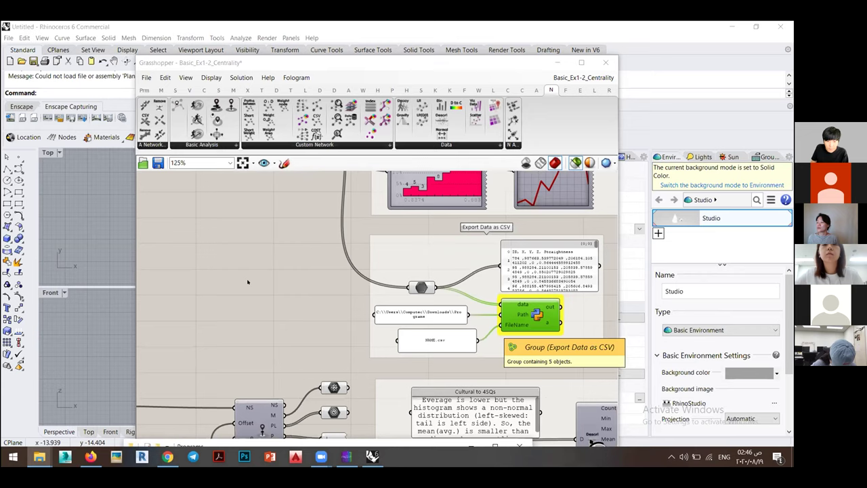
scroll(248, 282, "down", 2)
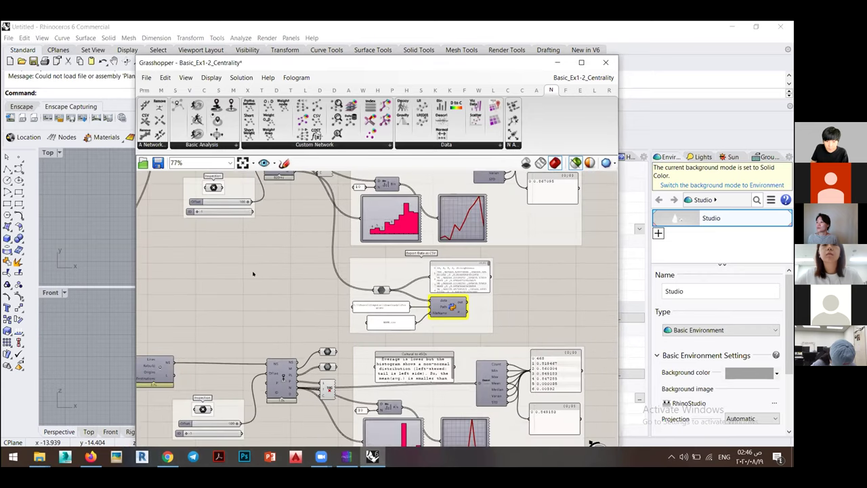
right_click_drag(220, 269, 178, 275)
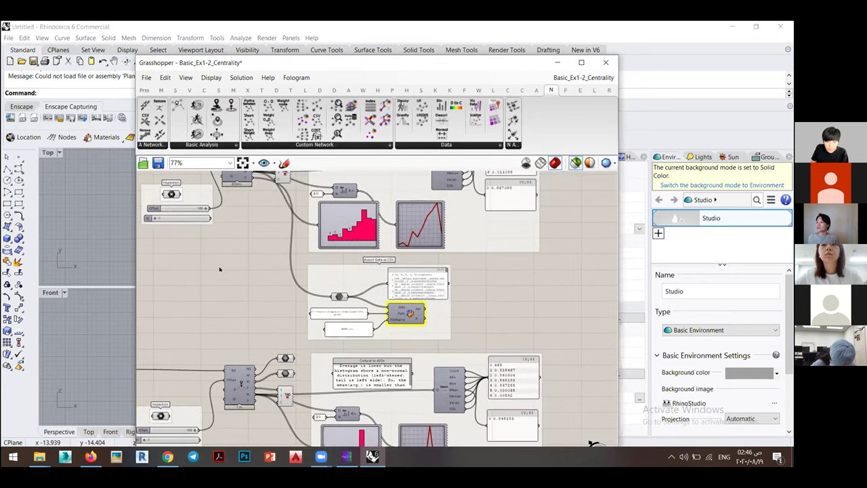
scroll(266, 269, "up", 2)
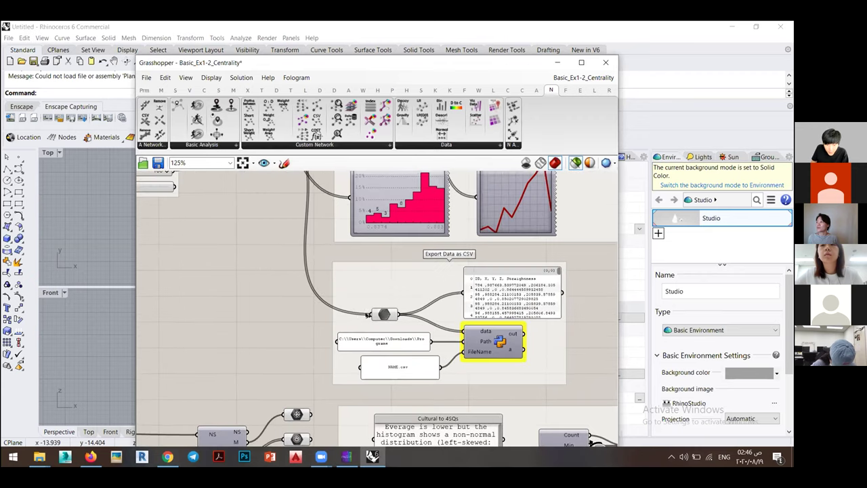
left_click_drag(428, 304, 463, 330)
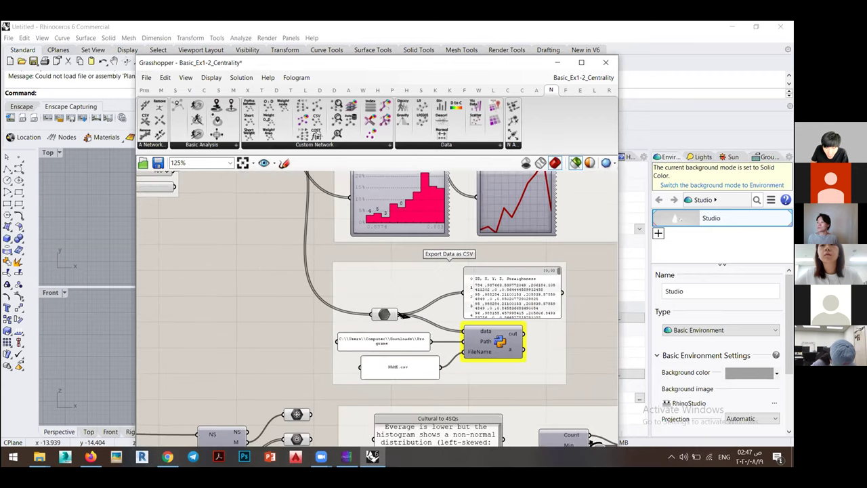
Append a double backslash to the export path panel's text so that it ends in Downloads\\Programs\\.
double_click(387, 342)
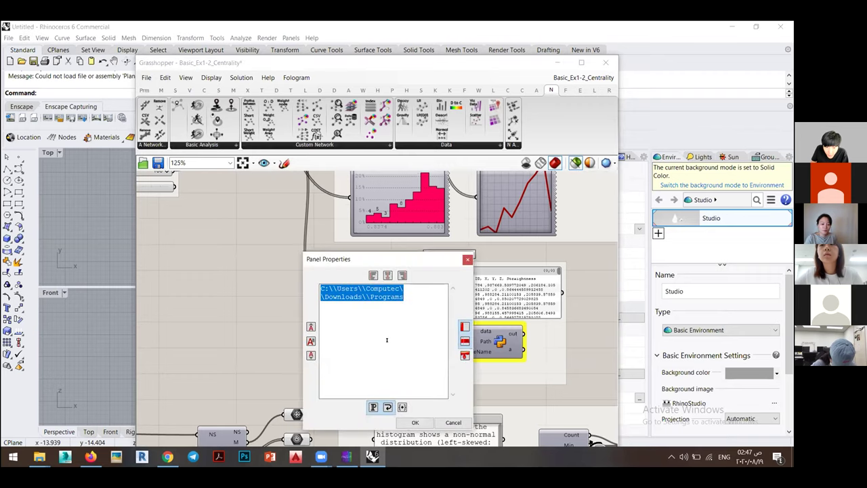
left_click(422, 296)
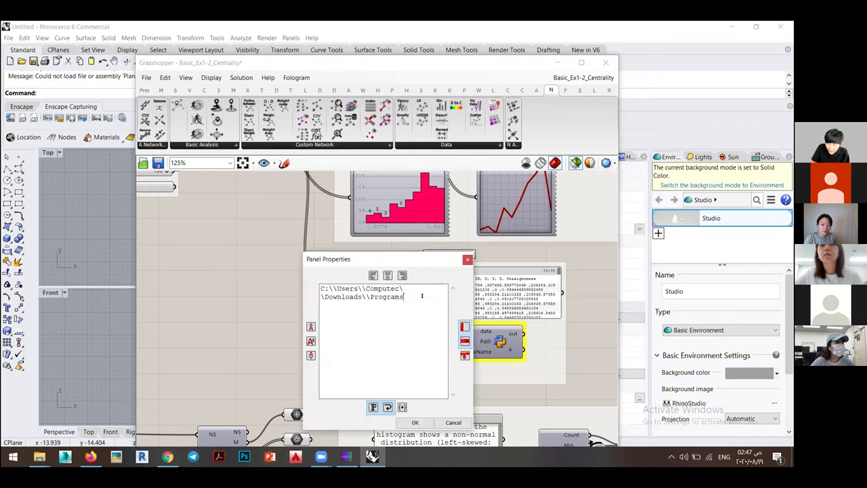
type("\\\\")
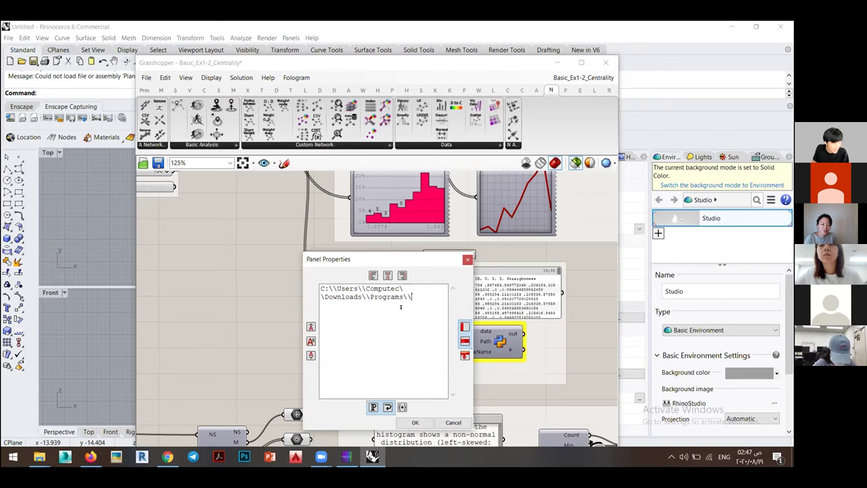
left_click(415, 422)
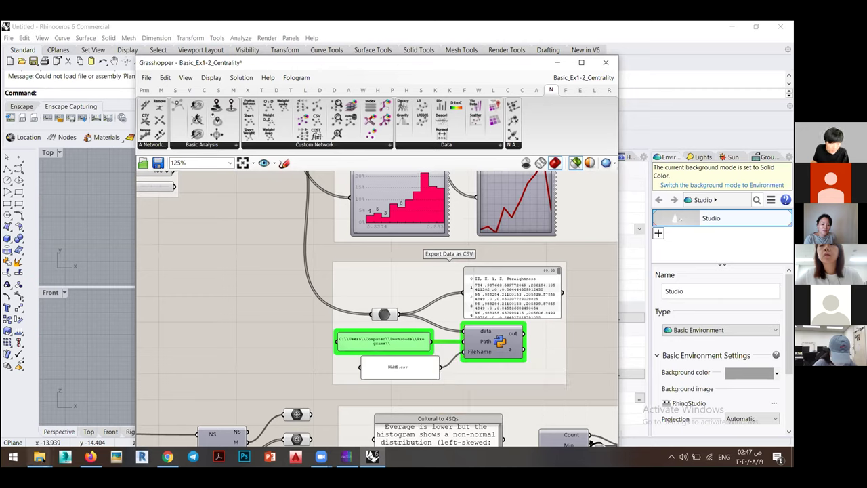
Look for the exported CSV in the Programs folder and open NAME.csv.
left_click(39, 457)
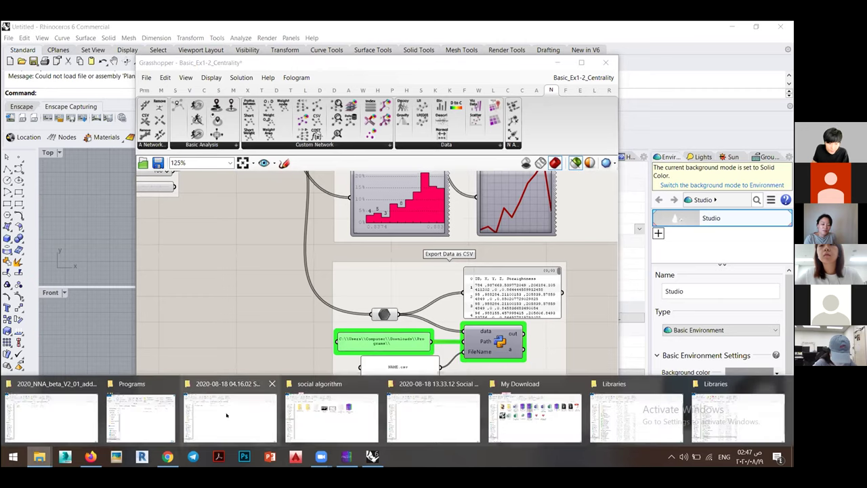
left_click(154, 413)
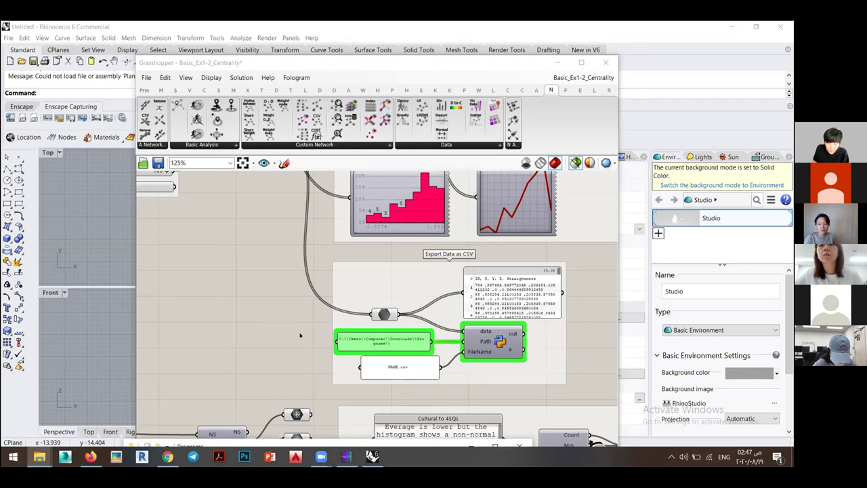
mouse_move(39, 456)
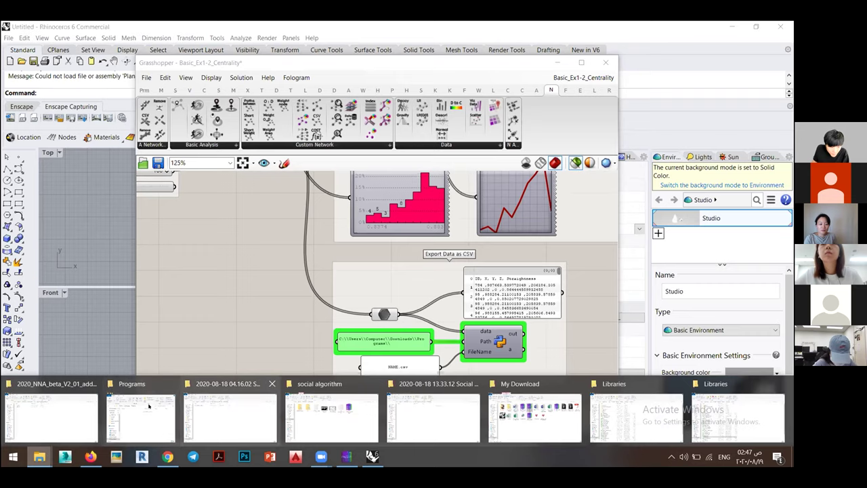
mouse_move(231, 415)
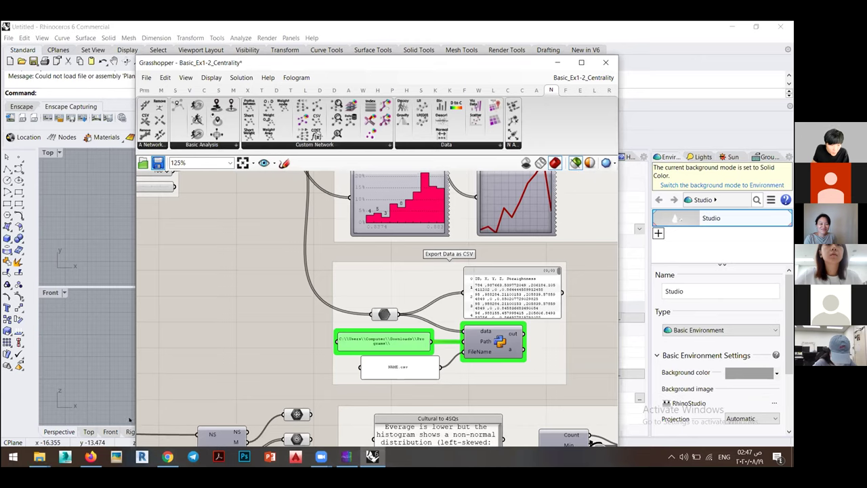
left_click(40, 457)
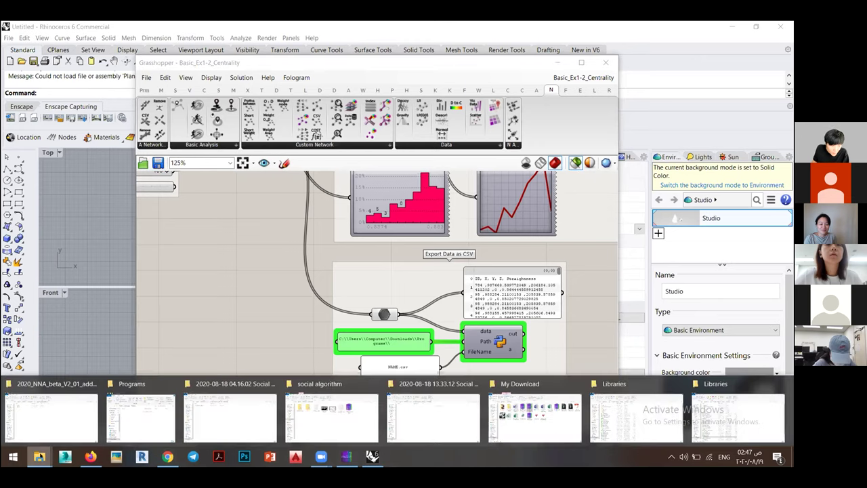
left_click(135, 425)
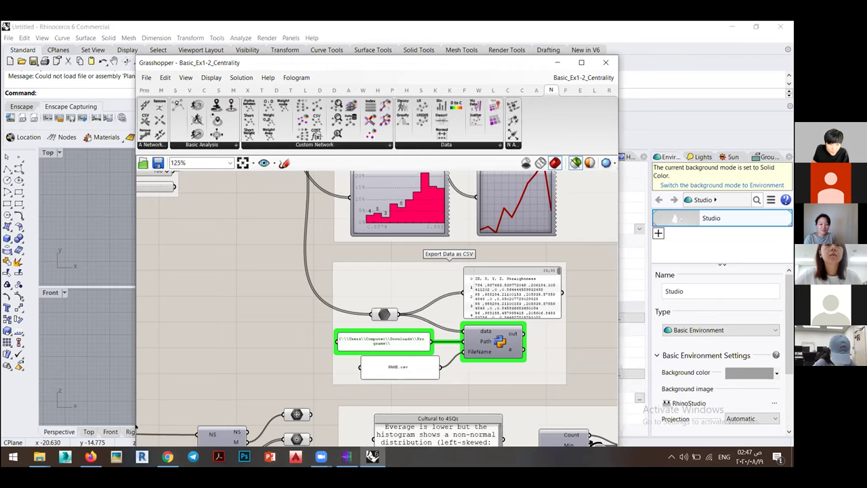
right_click_drag(198, 364, 157, 357)
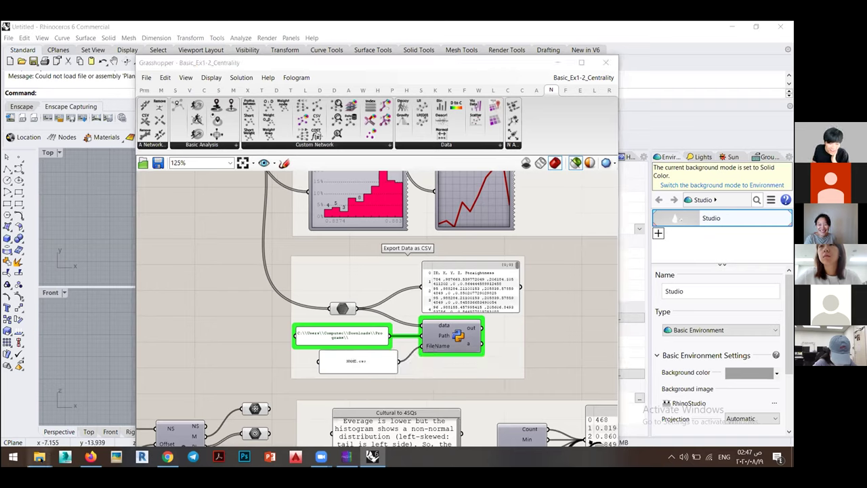
mouse_move(39, 456)
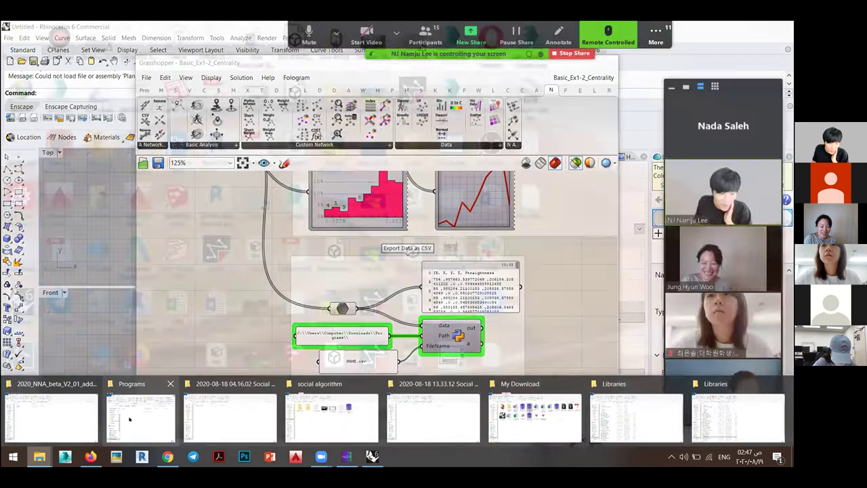
left_click(129, 421)
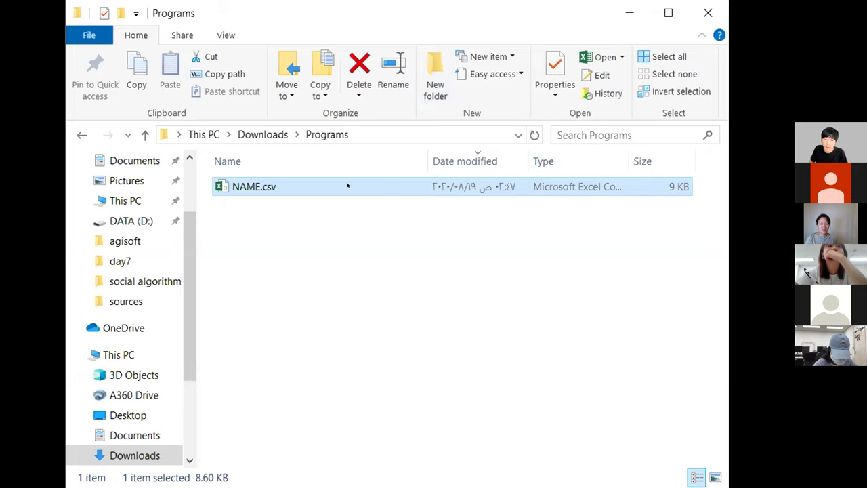
double_click(229, 193)
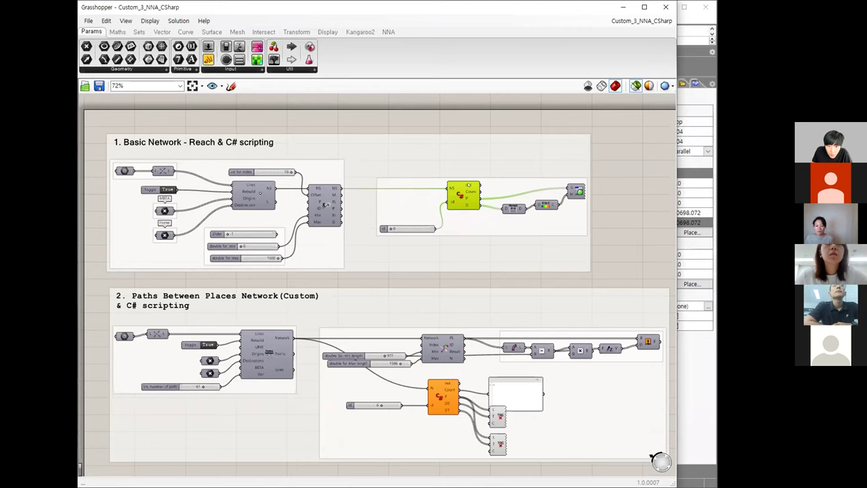
Examine the C# Script component, its warning and its wiring in the Basic Network - Reach & C# scripting group.
scroll(463, 195, "up", 1)
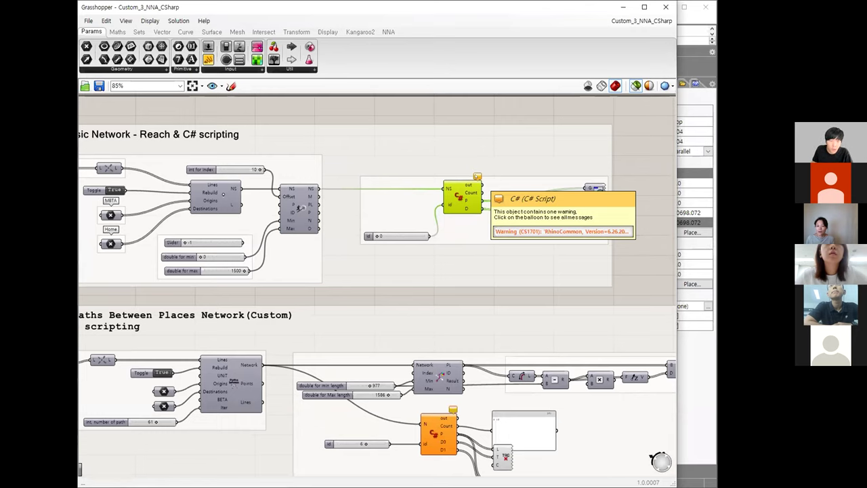
scroll(477, 176, "down", 1)
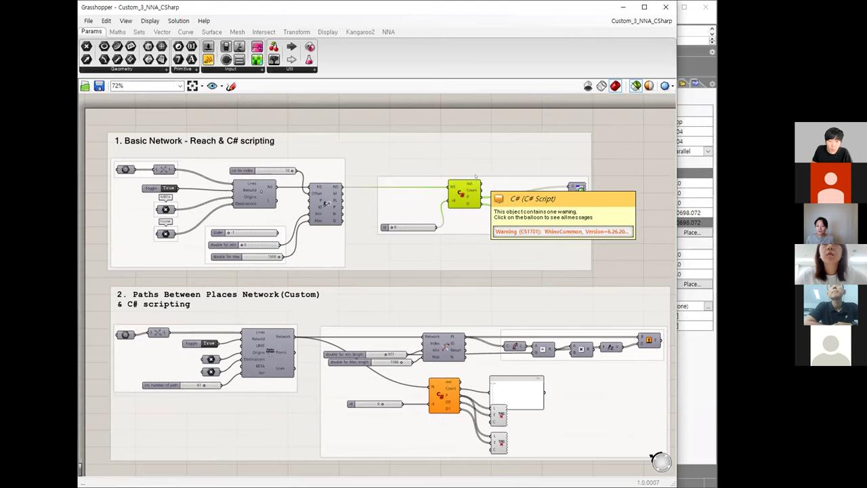
right_click_drag(257, 107, 360, 133)
right_click_drag(308, 124, 201, 119)
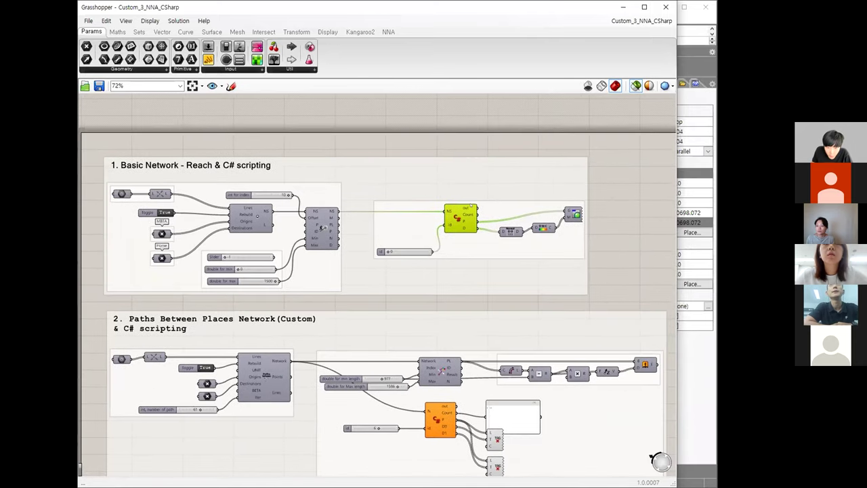
mouse_move(471, 206)
scroll(471, 207, "up", 3)
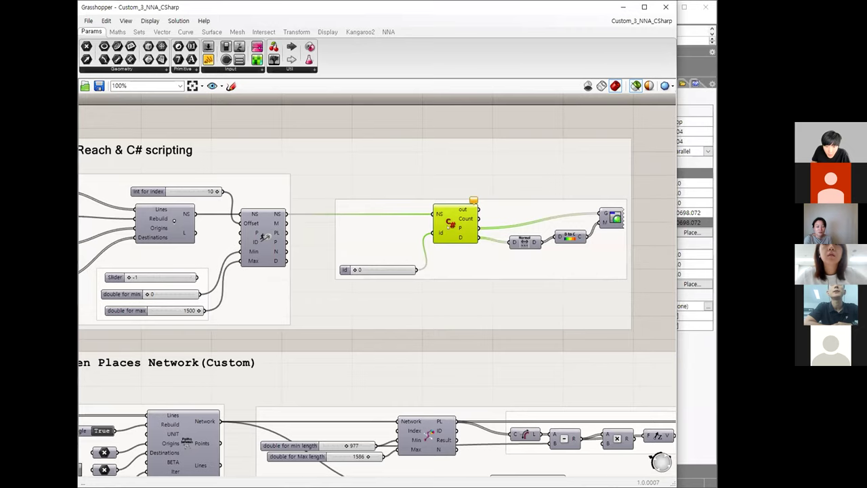
scroll(449, 228, "up", 3)
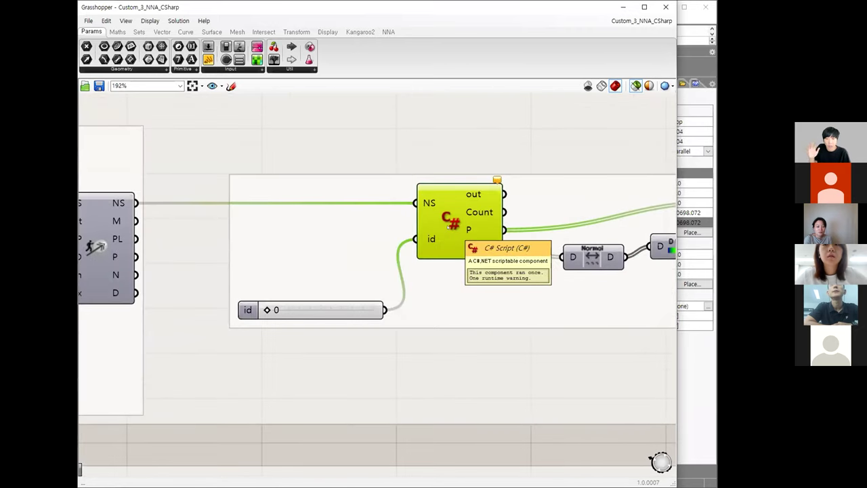
scroll(448, 228, "down", 3)
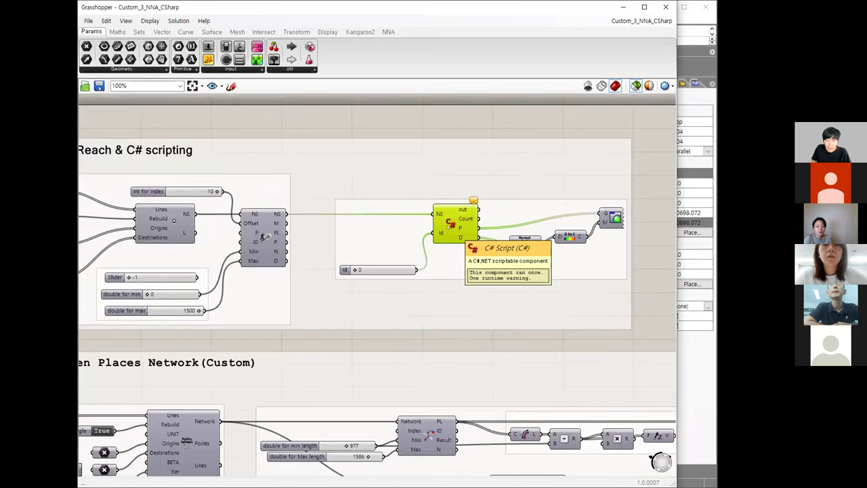
scroll(450, 225, "down", 2)
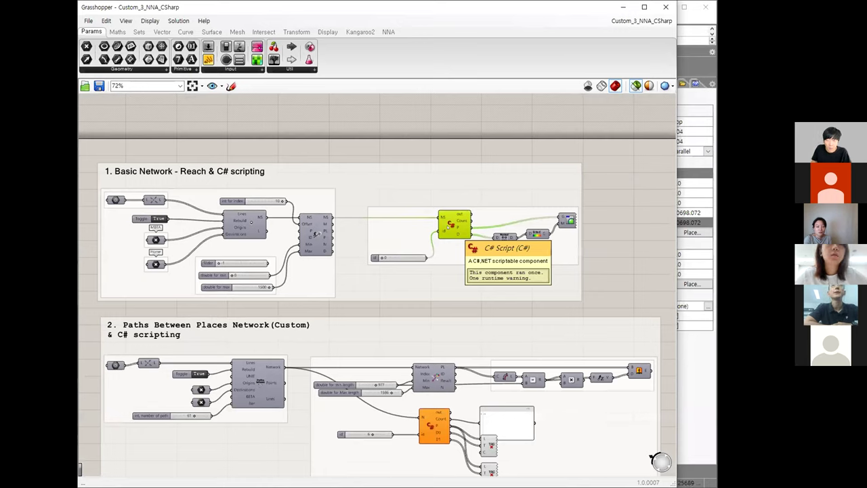
Zoom the Rhino viewport to the Custom Preview component's geometry and collapse the Grasshopper window to inspect it.
left_click(568, 220)
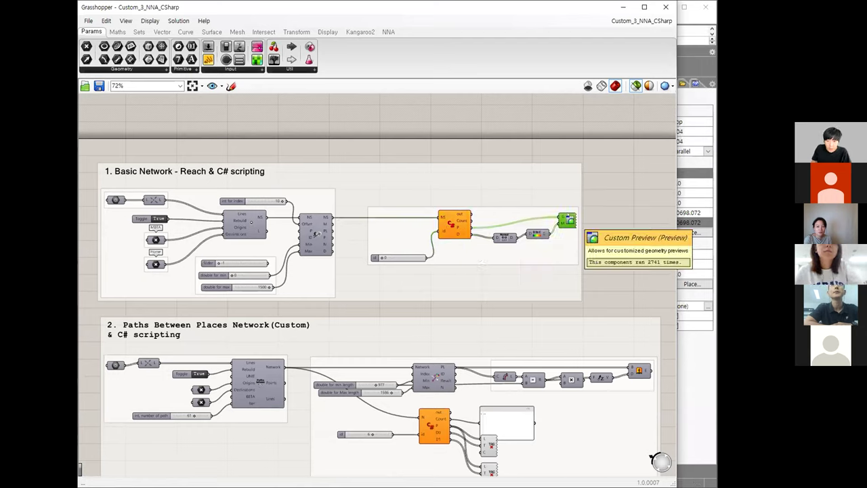
right_click(605, 192)
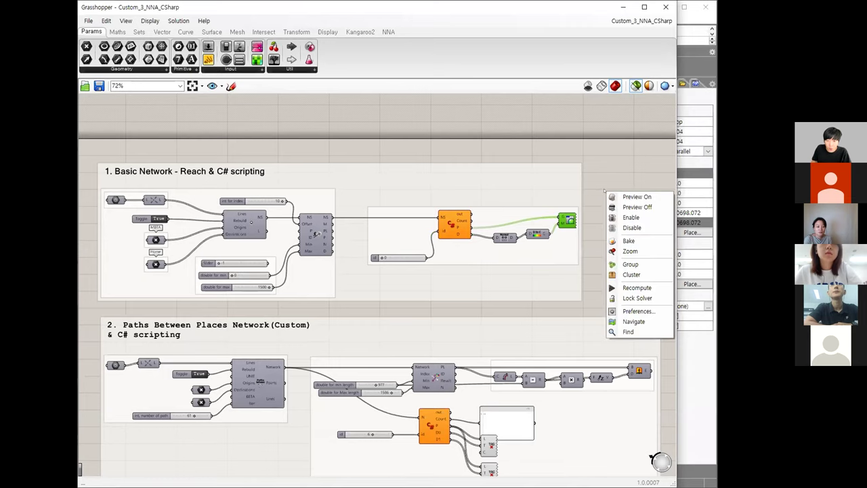
left_click(630, 251)
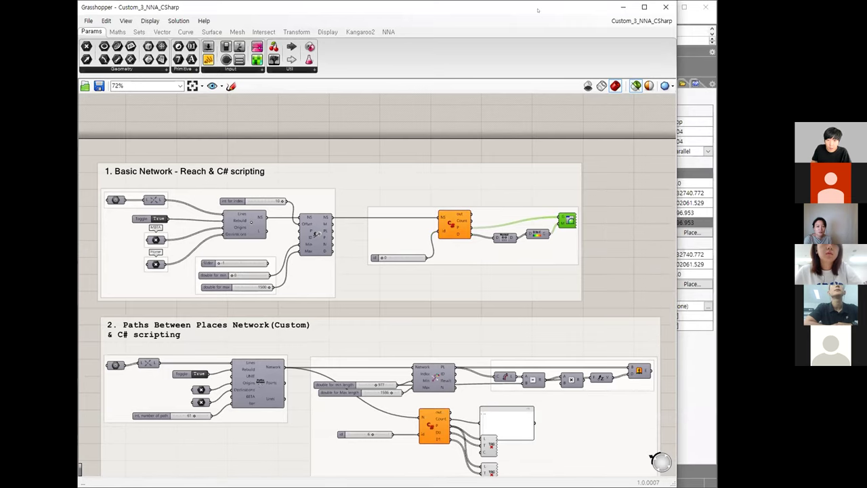
left_click(538, 10)
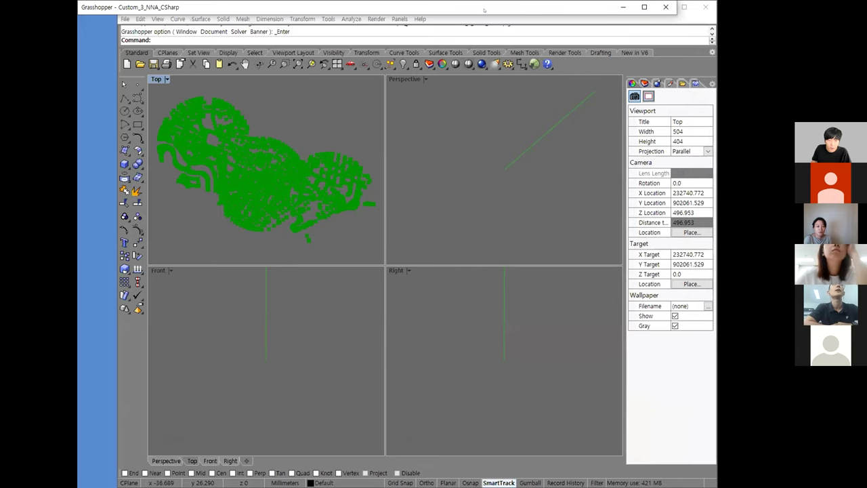
double_click(507, 10)
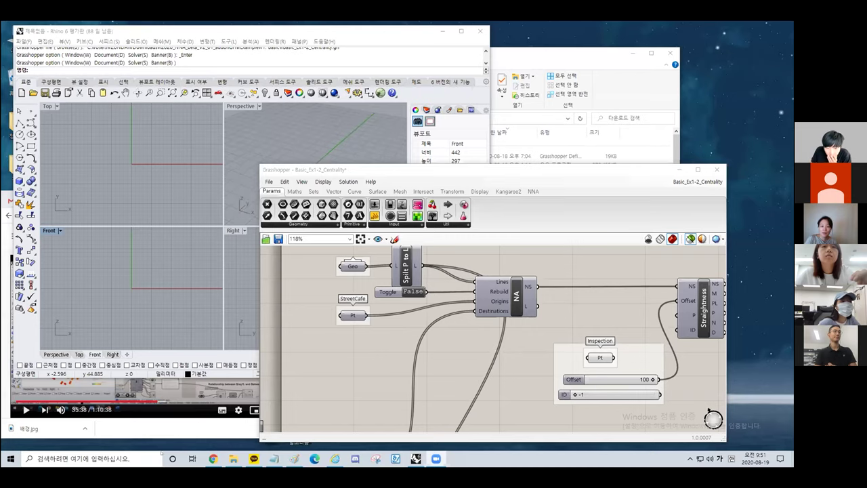
Set the Toggle feeding the NA component's Rebuild input to True in the Basic_Ex1-2_Centrality definition.
key("alt+Tab")
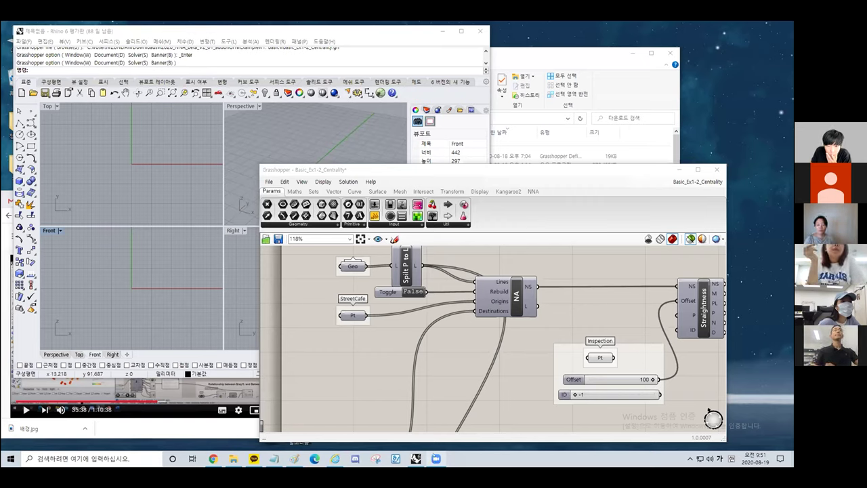
scroll(493, 339, "up", 3)
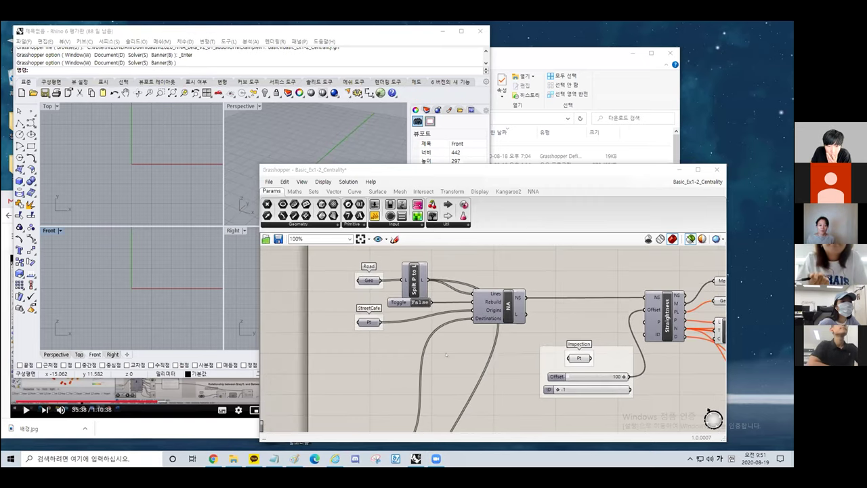
double_click(432, 306)
scroll(386, 315, "down", 3)
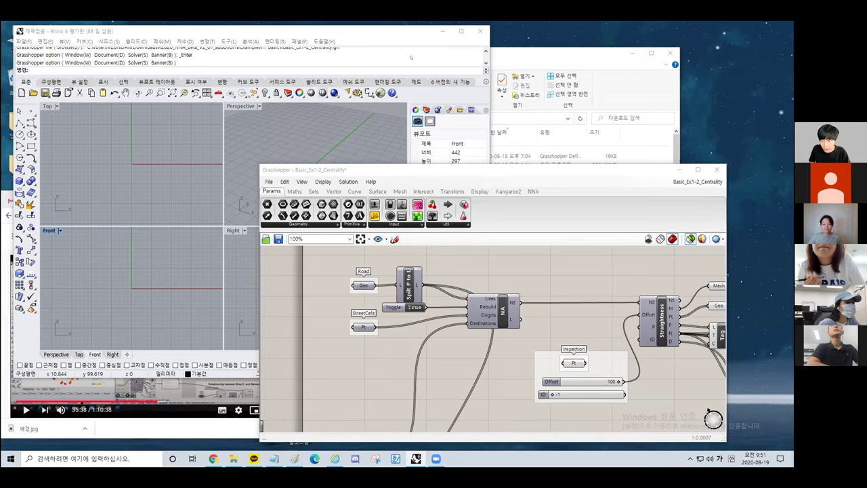
Select the StreetCafe point parameter in the Ex2 Centrality Test definition.
scroll(527, 353, "down", 3)
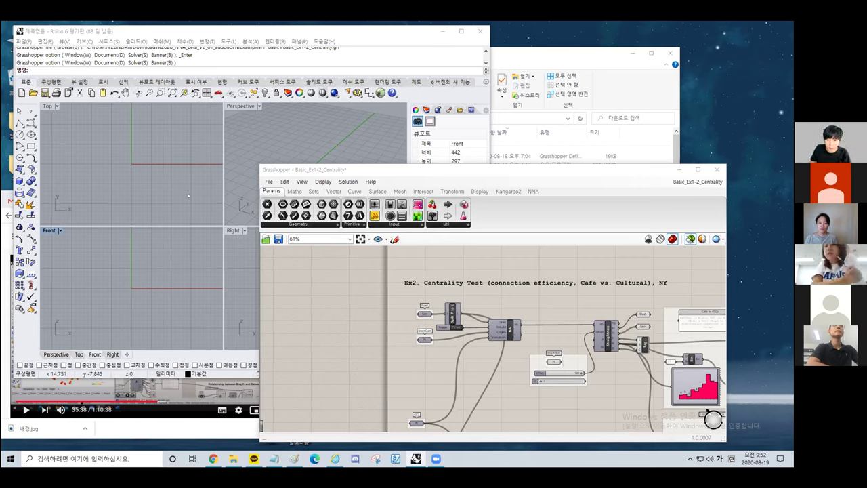
left_click(424, 339)
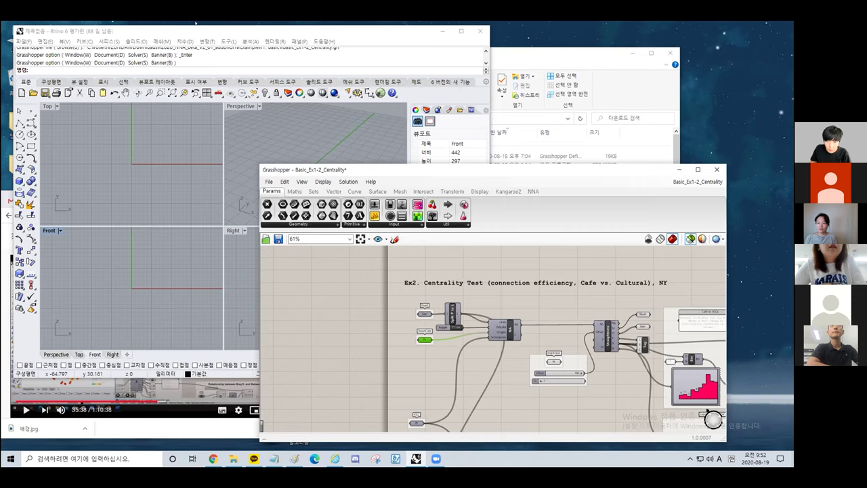
left_click(396, 459)
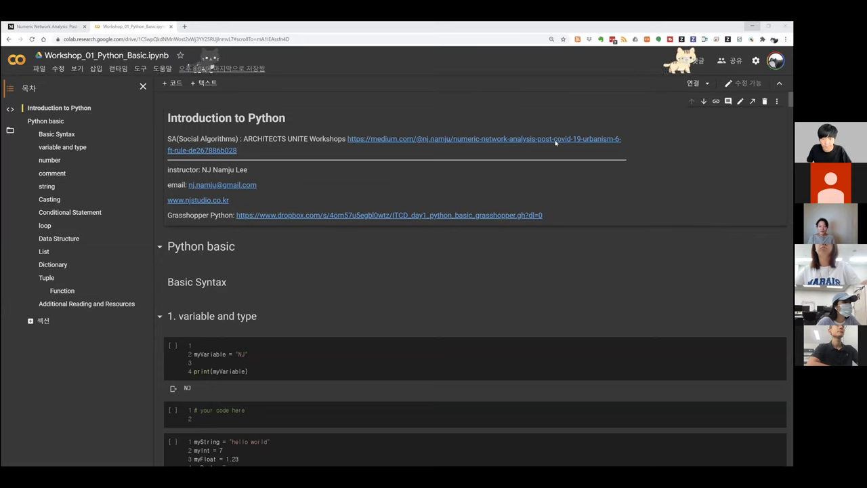
Switch to Rhino and bring up the Custom_1_Networks definition in Grasshopper.
key("alt+Tab")
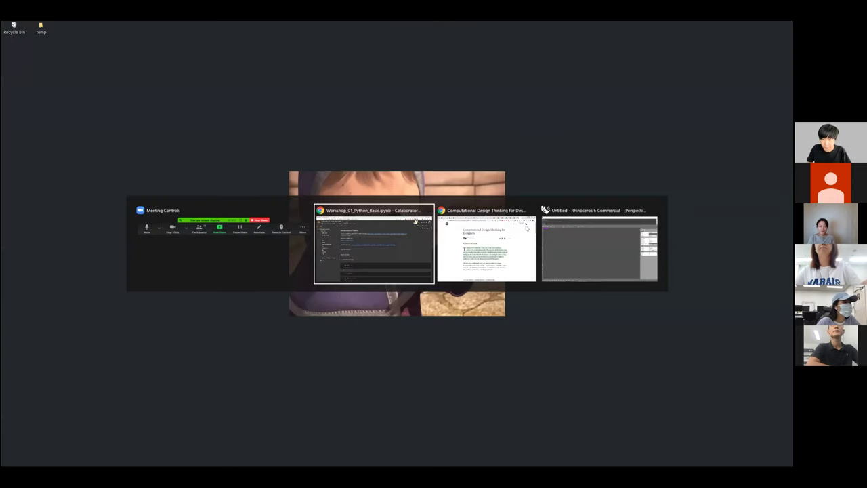
key("Tab")
key("Tab")
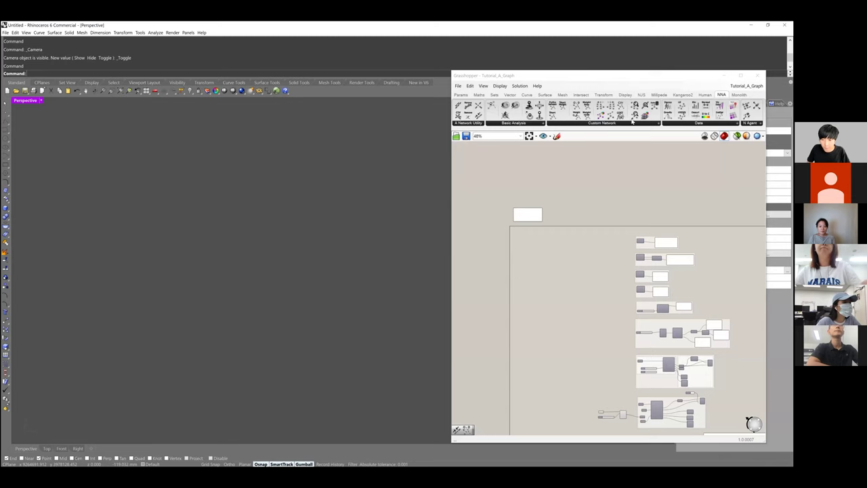
left_click_drag(477, 75, 405, 75)
left_click(677, 85)
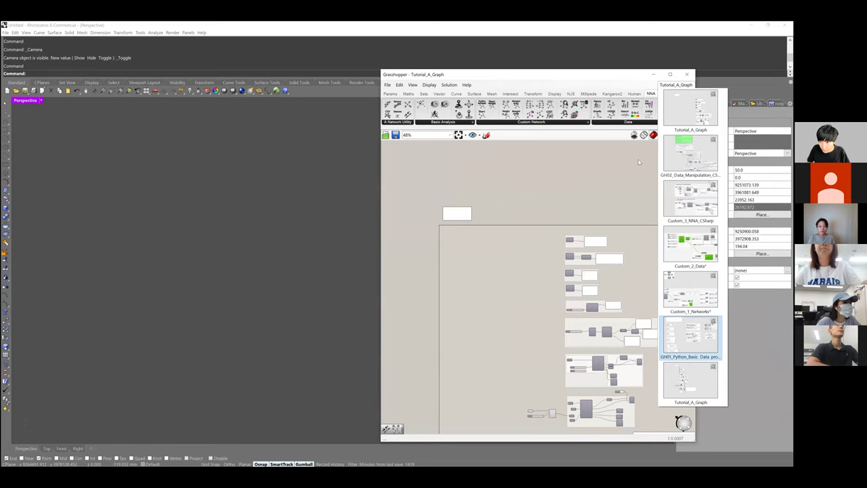
left_click(691, 292)
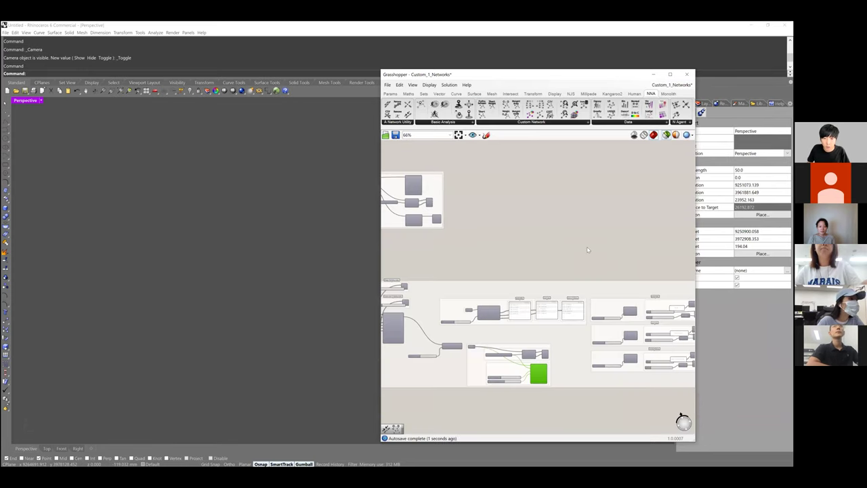
Look through the Custom_1_Networks groups and examine Divide Lines and the shortest path component in the Simple Shortest path Network(Custom) group.
left_click_drag(500, 74, 527, 71)
right_click_drag(527, 270, 641, 461)
right_click_drag(528, 143, 522, 334)
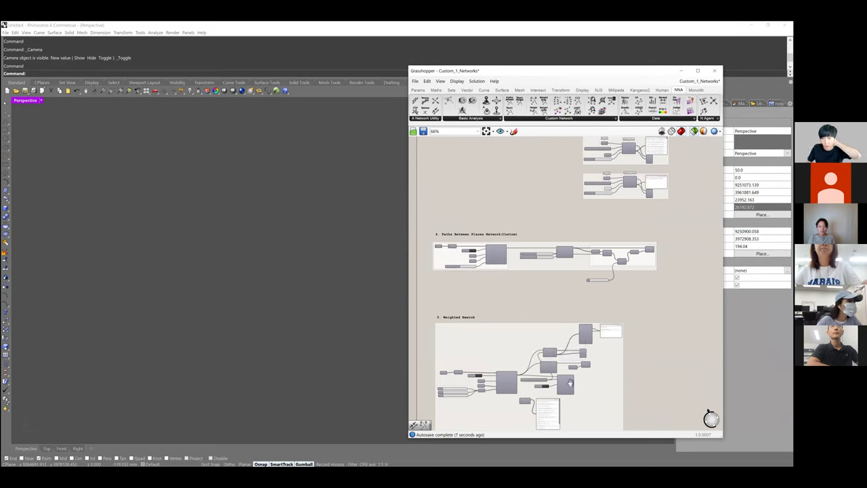
right_click_drag(552, 139, 540, 312)
right_click_drag(503, 168, 553, 263)
right_click_drag(524, 157, 542, 435)
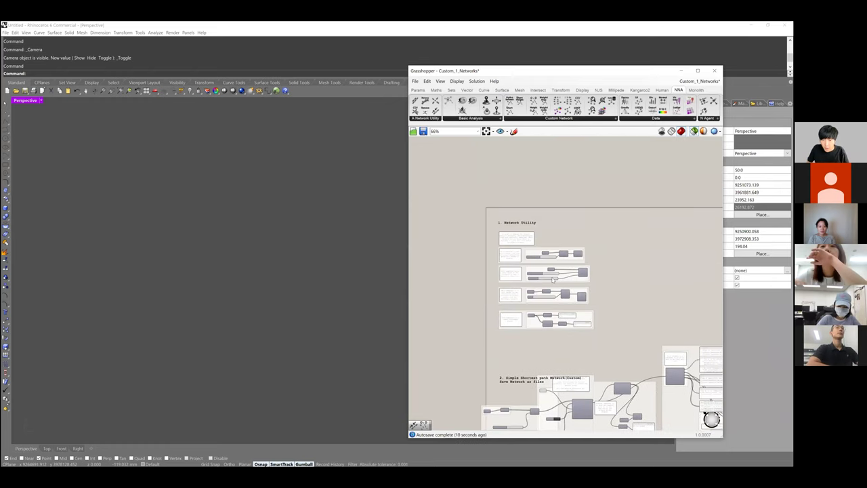
scroll(515, 258, "up", 2)
right_click_drag(443, 325, 389, 82)
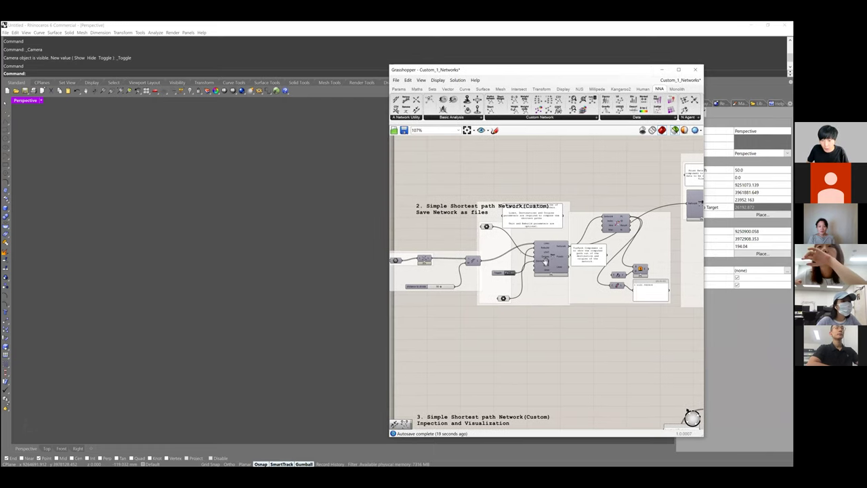
scroll(501, 244, "up", 3)
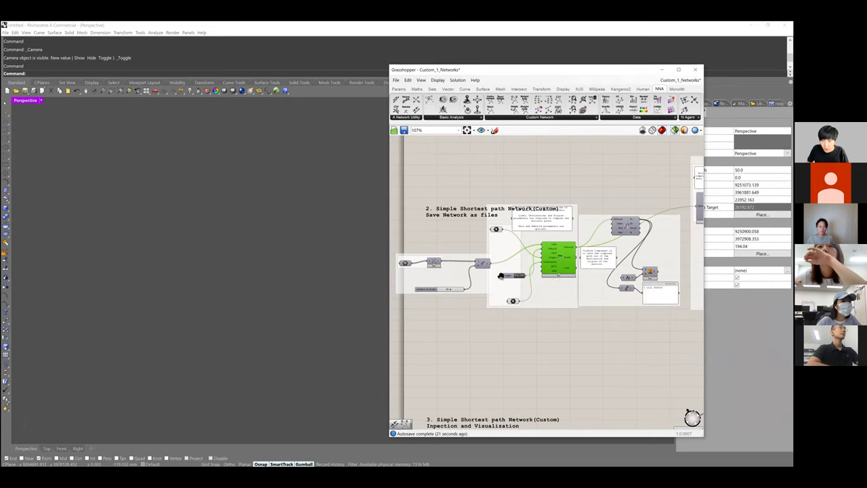
right_click_drag(519, 259, 545, 261)
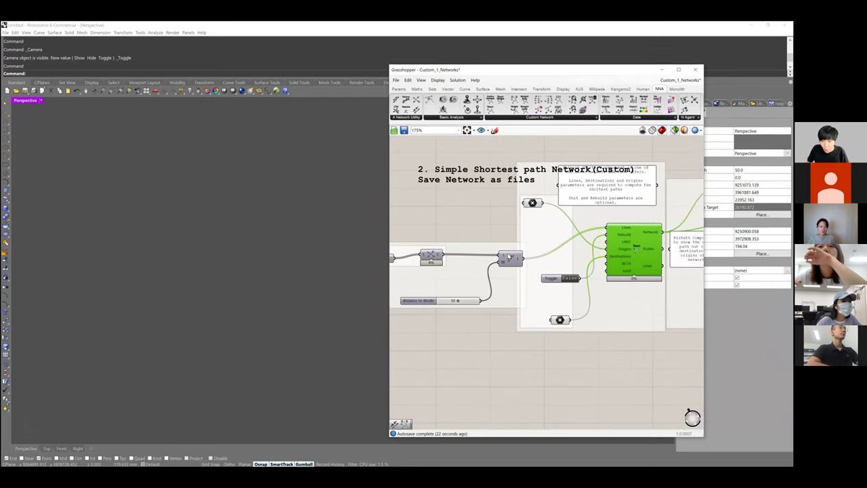
left_click(509, 256)
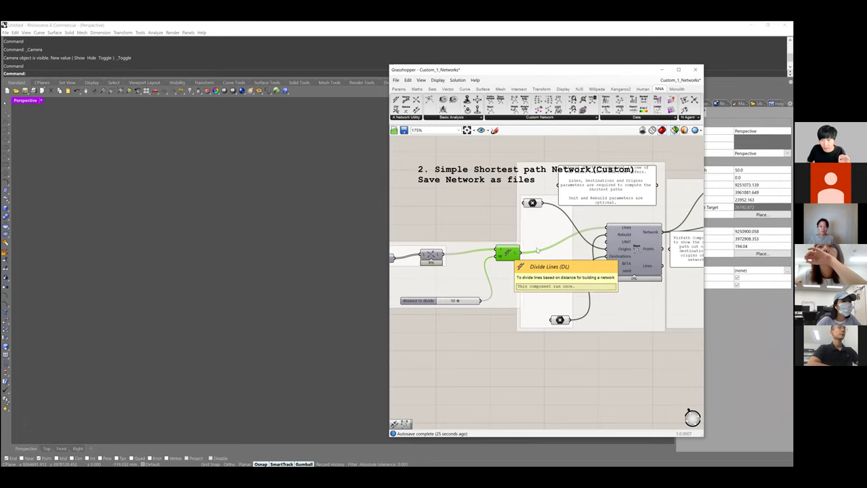
scroll(606, 236, "up", 4)
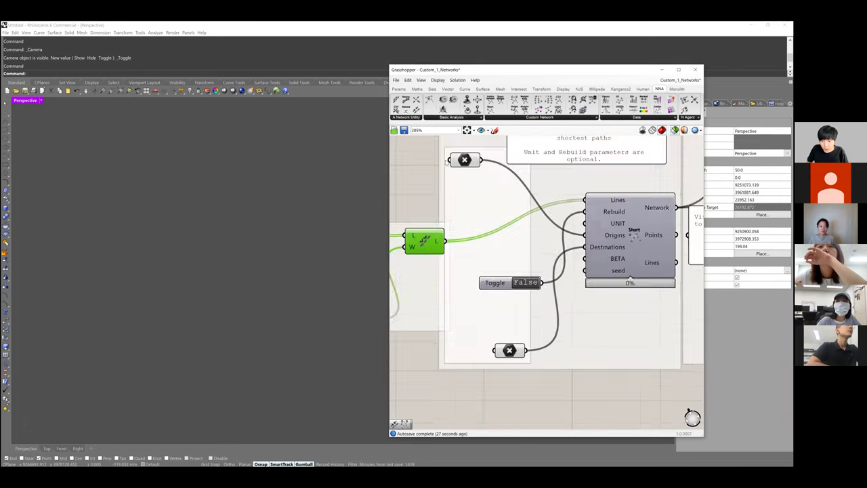
Rearrange the shortest path inputs, aligning Divide Lines with Lines and placing the Toggle above the stacked Origins and Destinations point parameters.
left_click_drag(433, 140, 489, 250)
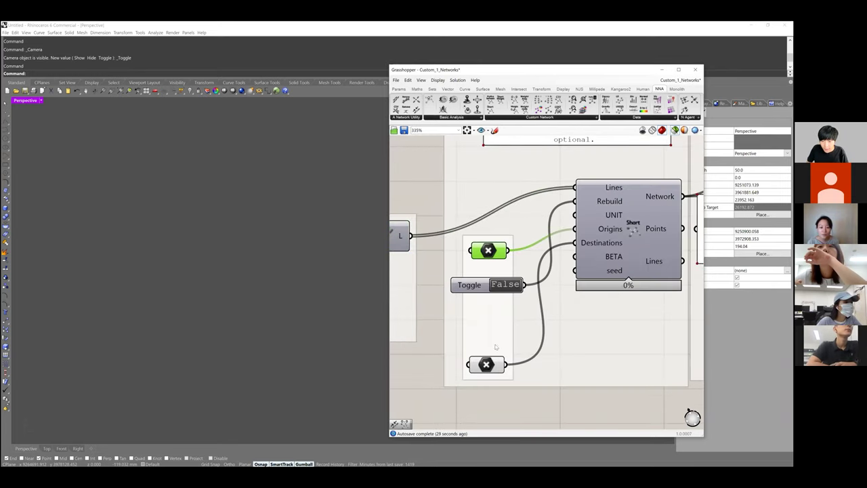
left_click_drag(486, 364, 467, 312)
right_click_drag(451, 244, 489, 252)
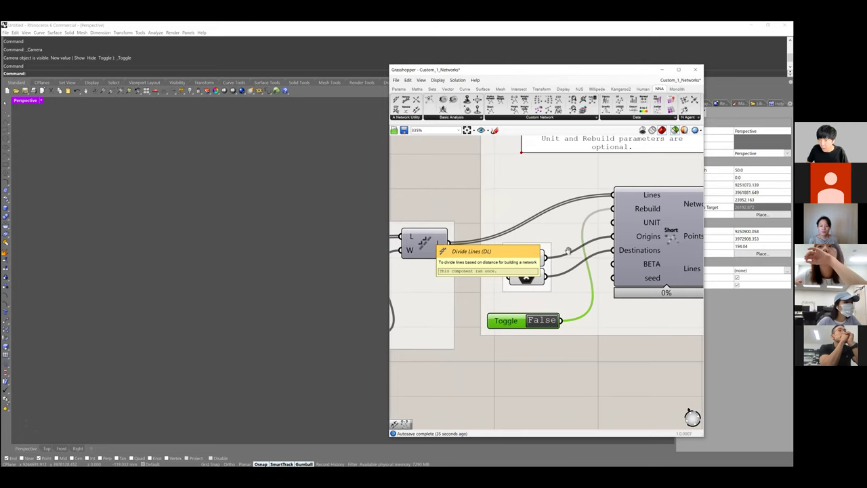
right_click_drag(679, 248, 659, 251)
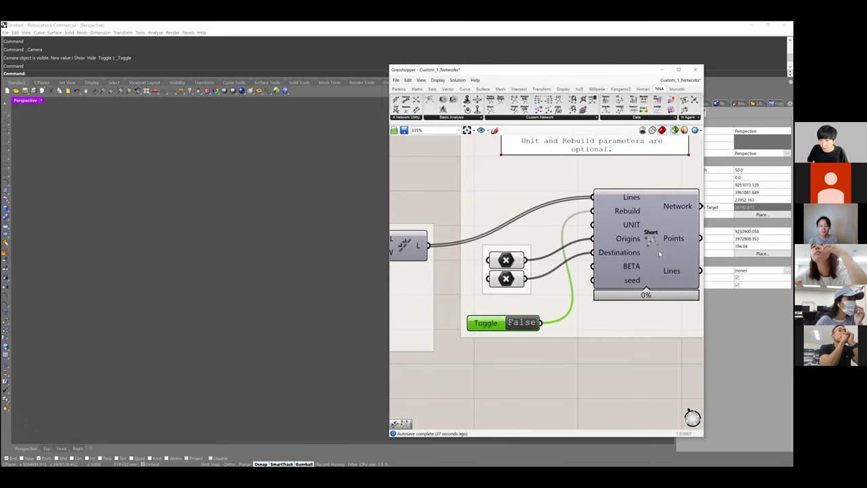
left_click(659, 250)
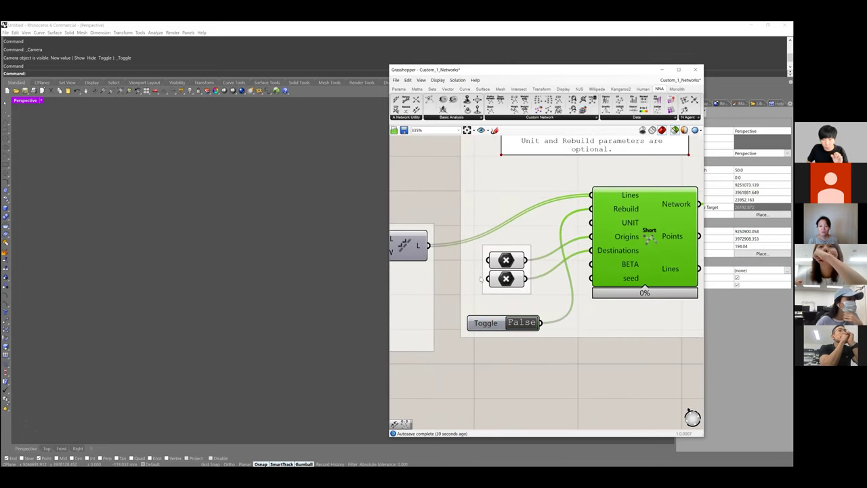
left_click_drag(413, 250, 411, 205)
mouse_move(510, 261)
left_mouse_down()
mouse_move(513, 280)
mouse_move(519, 262)
left_mouse_up()
left_click_drag(525, 324, 522, 224)
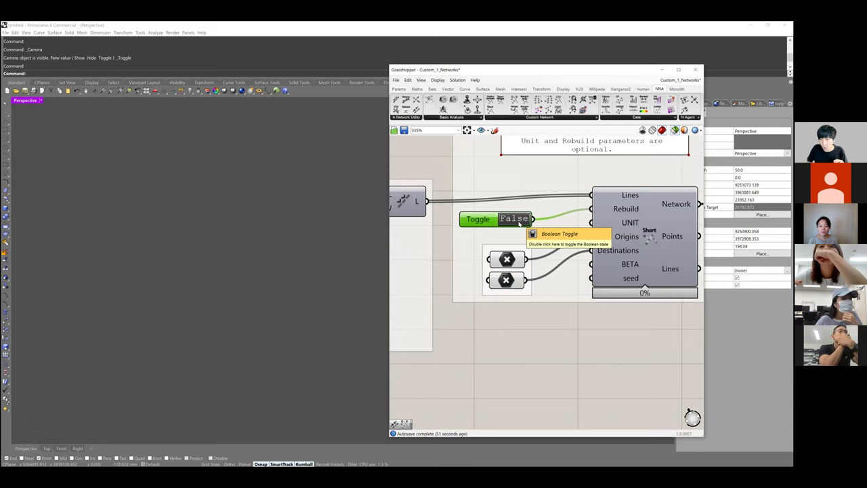
Set the Toggle feeding the shortest path component's Rebuild input to True.
scroll(517, 222, "down", 1)
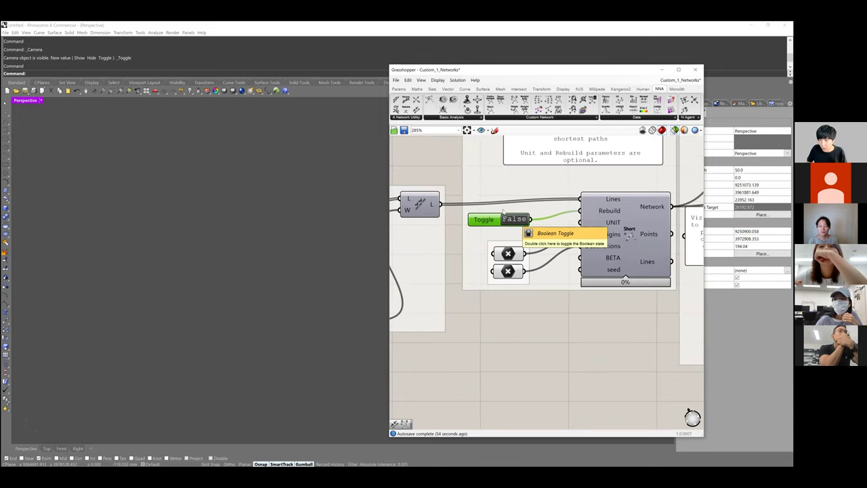
scroll(609, 232, "down", 2)
scroll(609, 233, "down", 4)
right_click_drag(569, 259, 534, 269)
scroll(584, 212, "up", 3)
left_click(575, 212)
right_click_drag(592, 225, 675, 238)
scroll(517, 264, "up", 4)
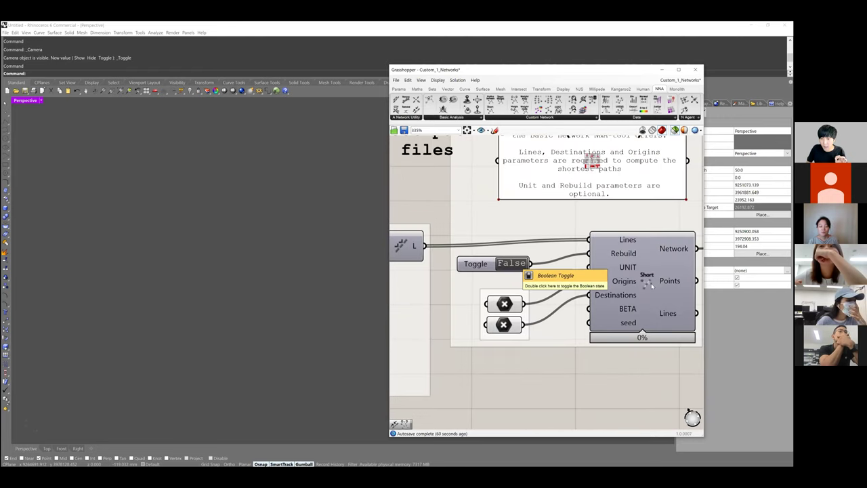
left_click_drag(652, 286, 647, 288)
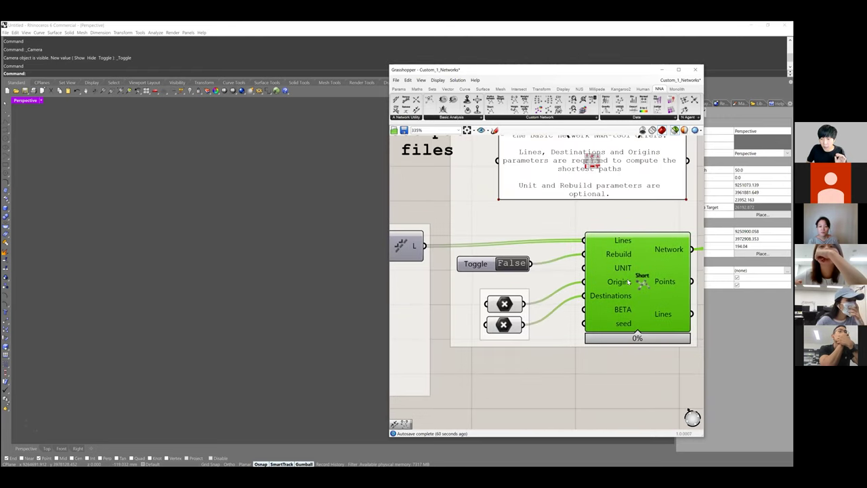
mouse_move(630, 283)
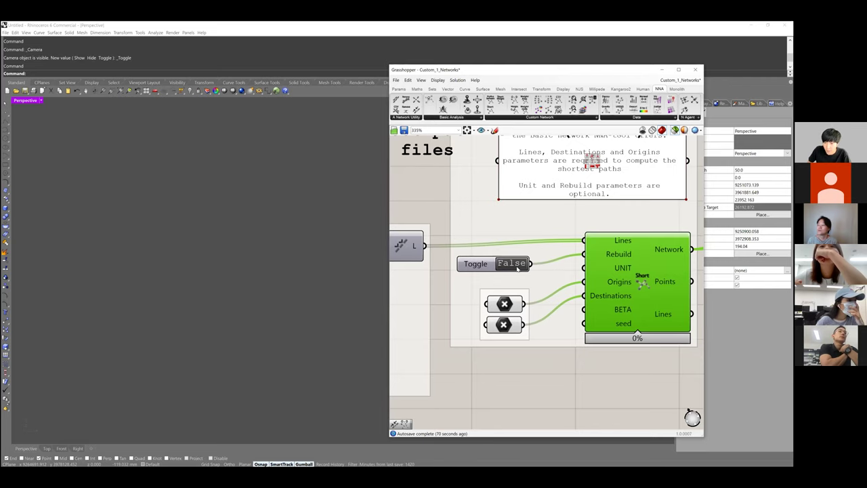
double_click(516, 269)
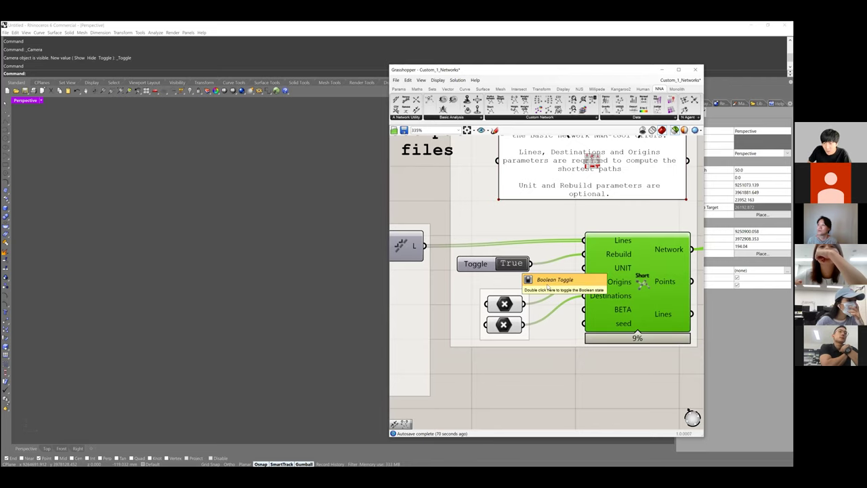
Rearrange the path visualization group so the VizPath note sits above the path component and its downstream components.
scroll(581, 300, "down", 3)
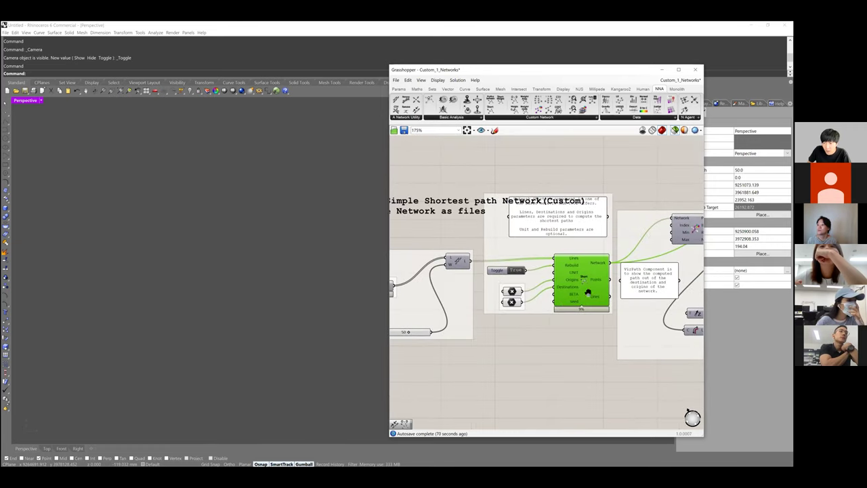
right_click_drag(692, 286, 610, 311)
left_click(603, 281)
left_click_drag(596, 294, 584, 332)
right_click_drag(590, 259, 566, 244)
left_click_drag(583, 305, 564, 244)
scroll(598, 295, "down", 2)
left_click(495, 292)
Rebuild the shortest path network by switching its Toggle to False and back to True.
scroll(474, 289, "up", 3)
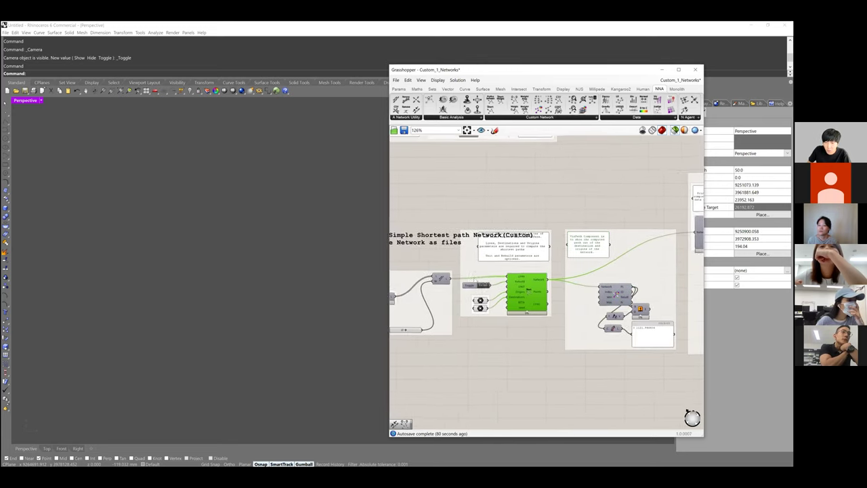
left_click(476, 276)
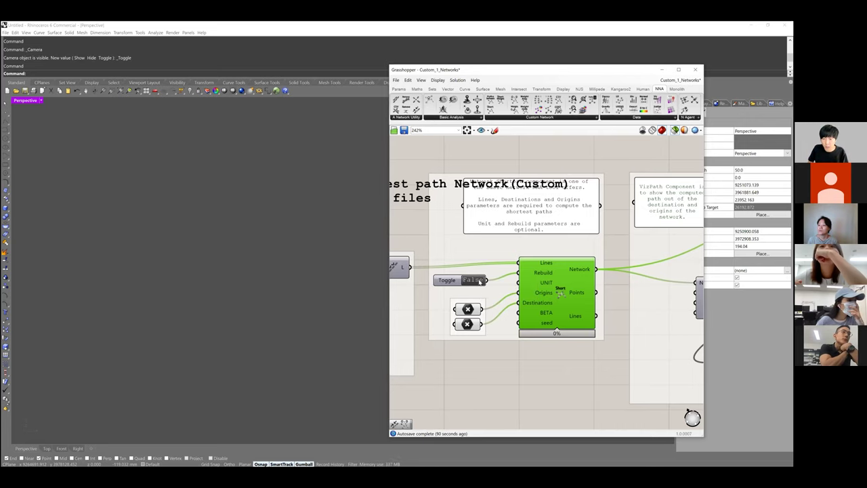
double_click(466, 279)
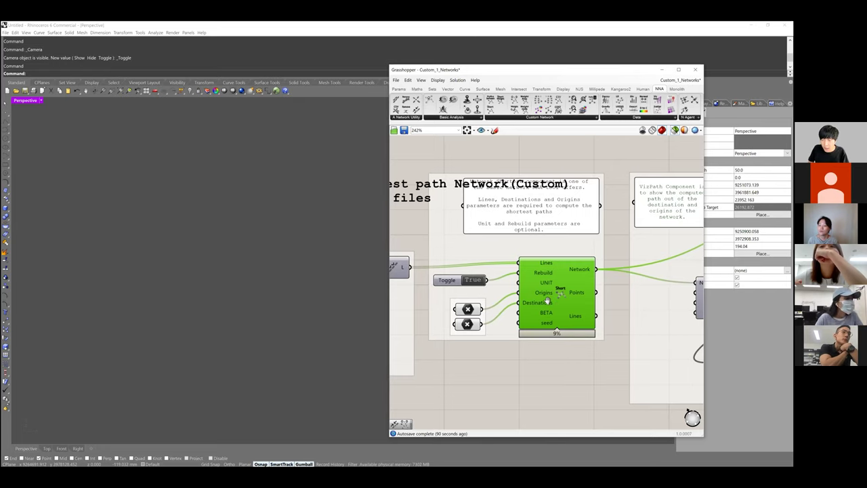
Zoom the Rhino viewport to the shortest path component's geometry and inspect the street network from several views.
scroll(537, 369, "down", 3)
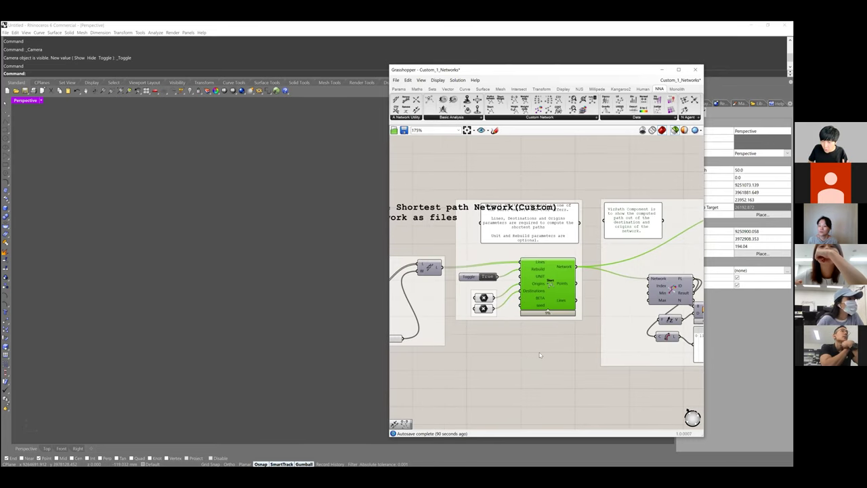
right_click(540, 355)
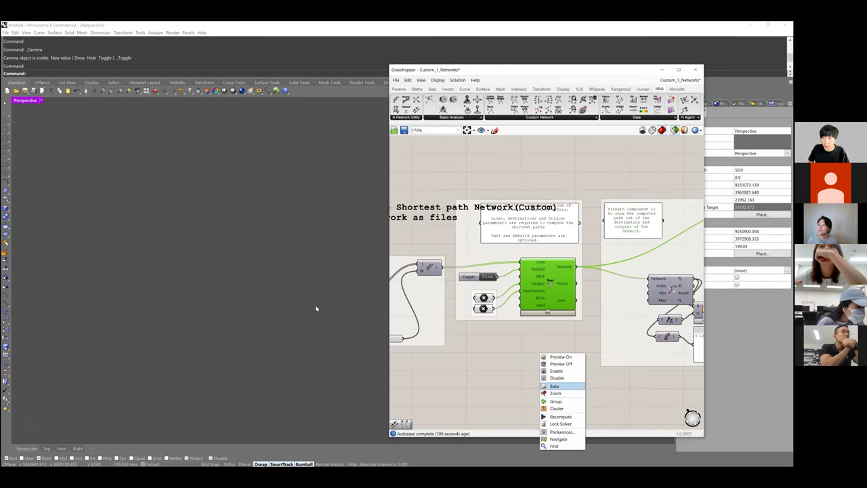
left_click(562, 394)
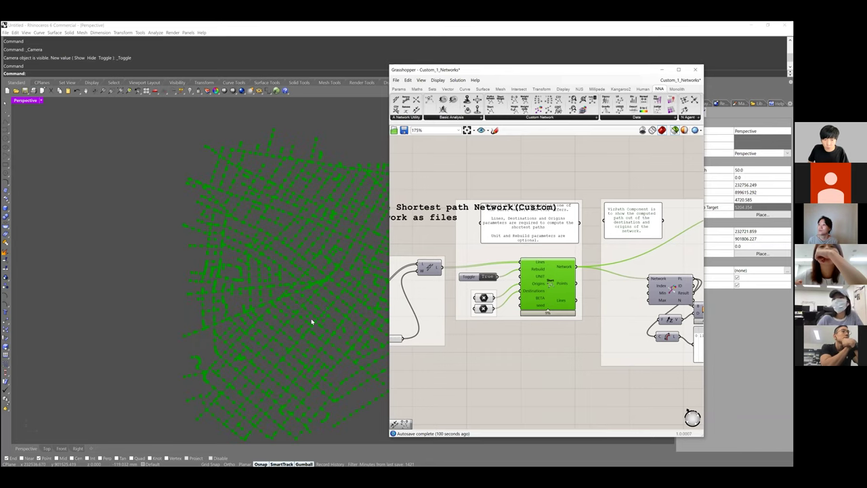
right_click_drag(311, 309, 13, 350, "shift")
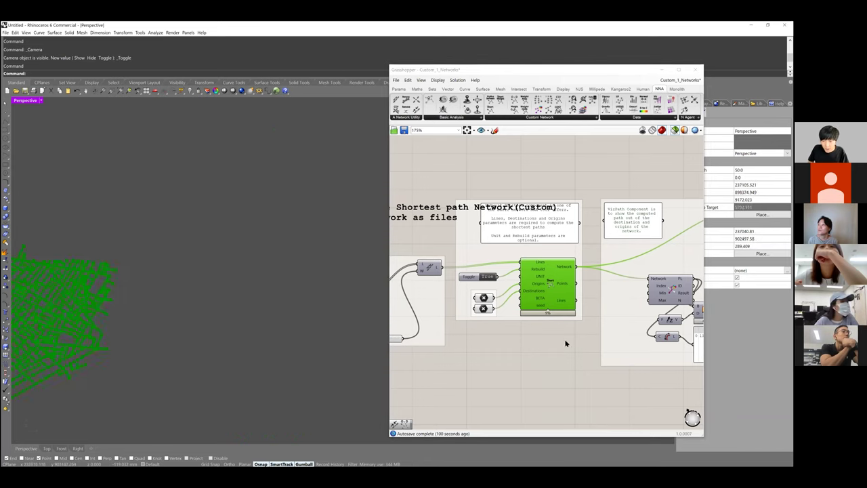
left_click(555, 287)
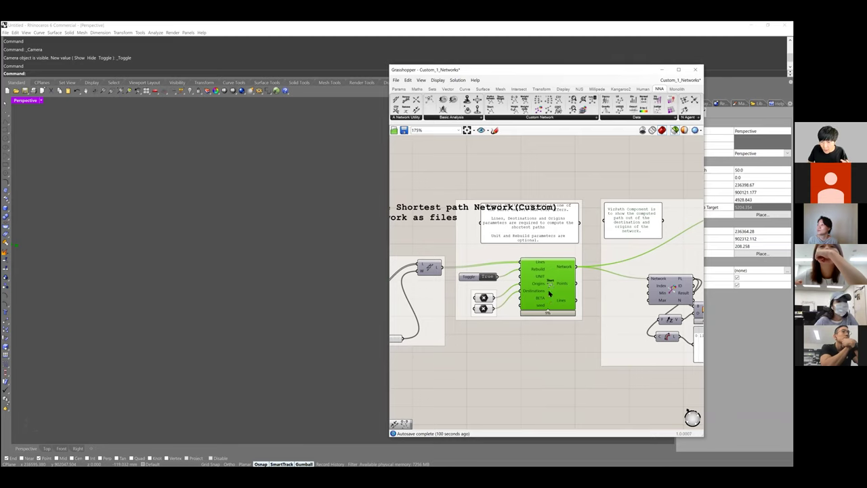
left_click_drag(551, 291, 547, 293)
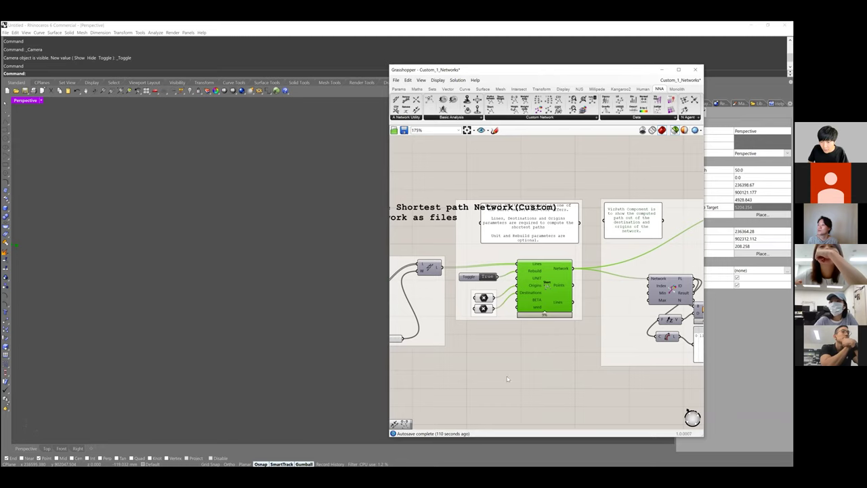
right_click(547, 345)
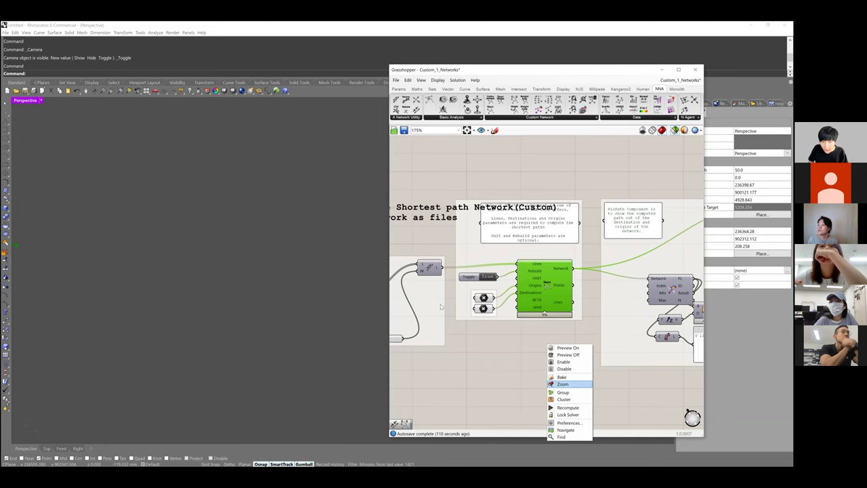
left_click(335, 299)
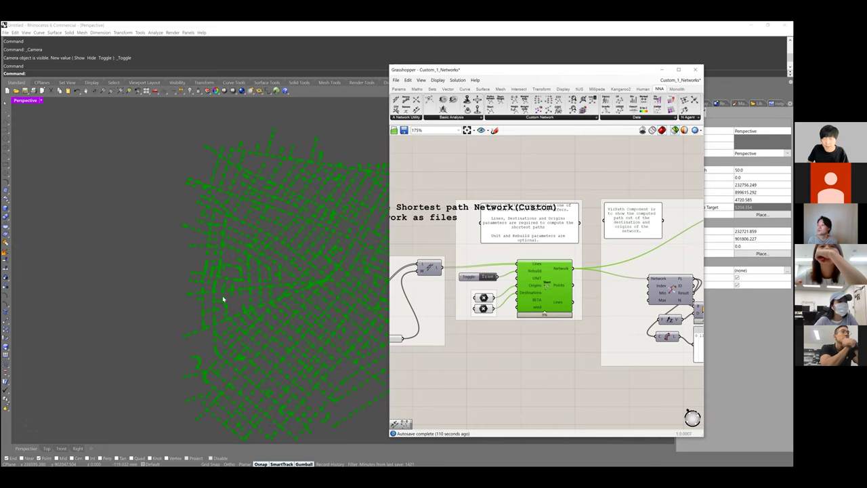
right_click_drag(223, 299, 119, 300, "shift")
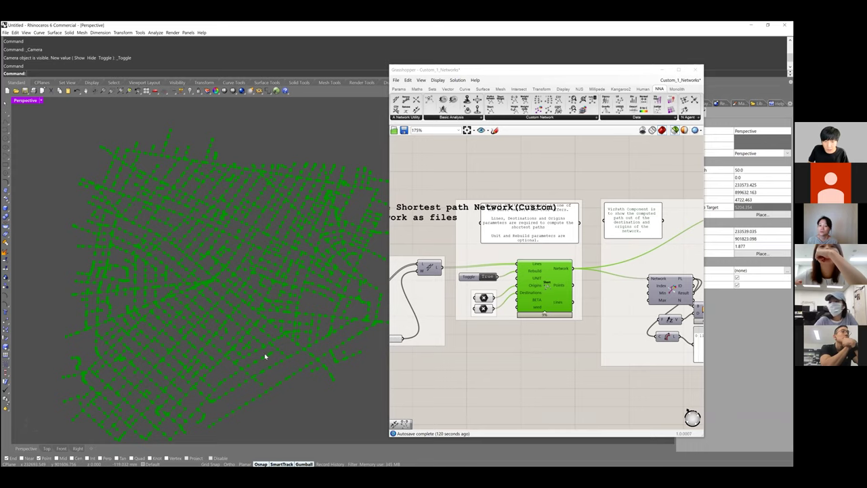
left_click(498, 277)
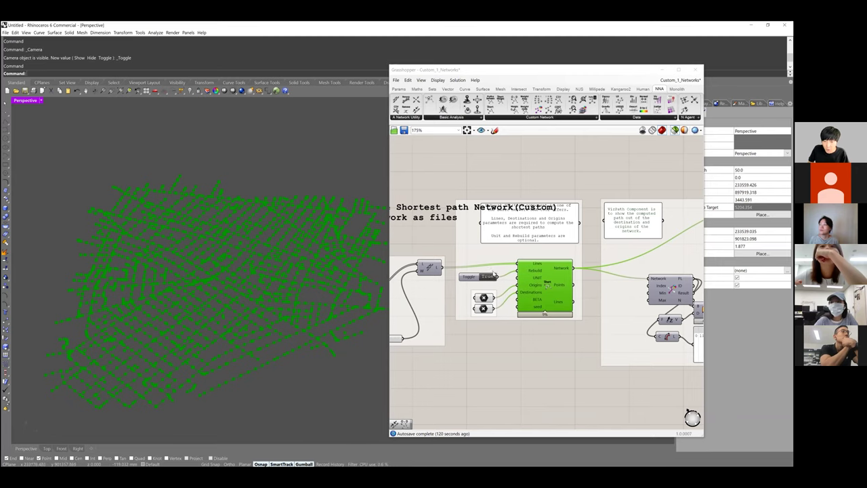
Select the Point components feeding Origins and Destinations together with the shortest path component to show both points in the street network.
scroll(493, 290, "up", 3)
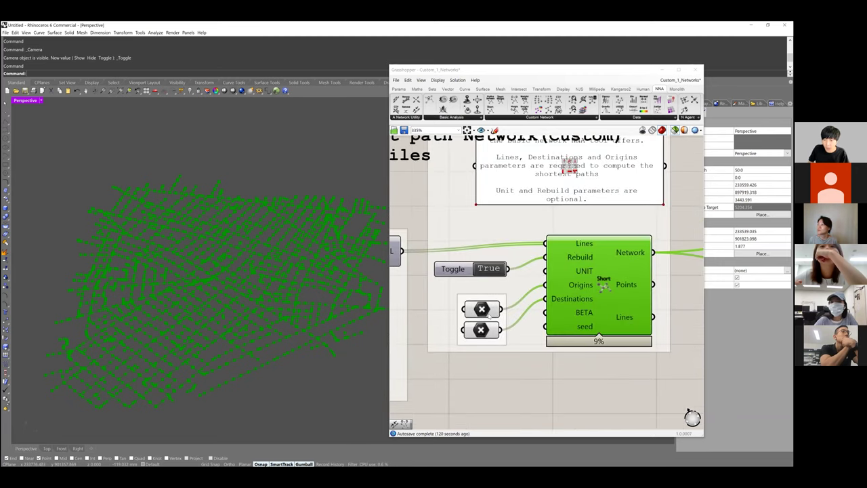
left_click(489, 315, "shift")
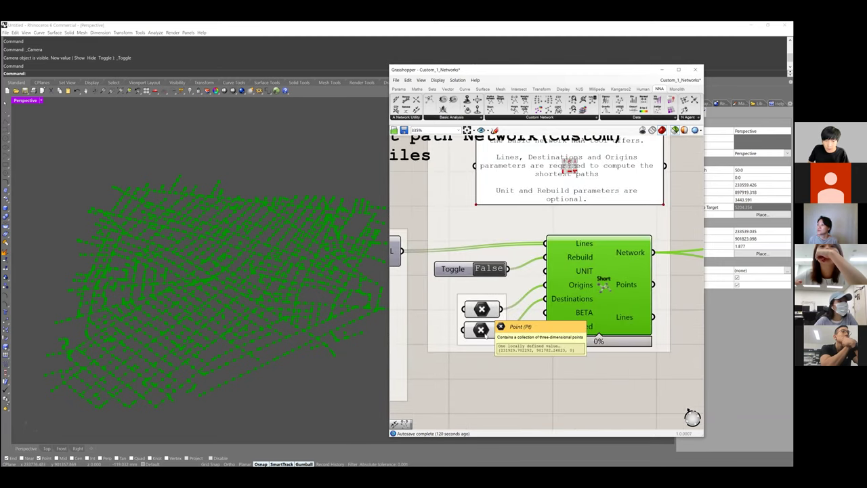
left_click(486, 330, "shift")
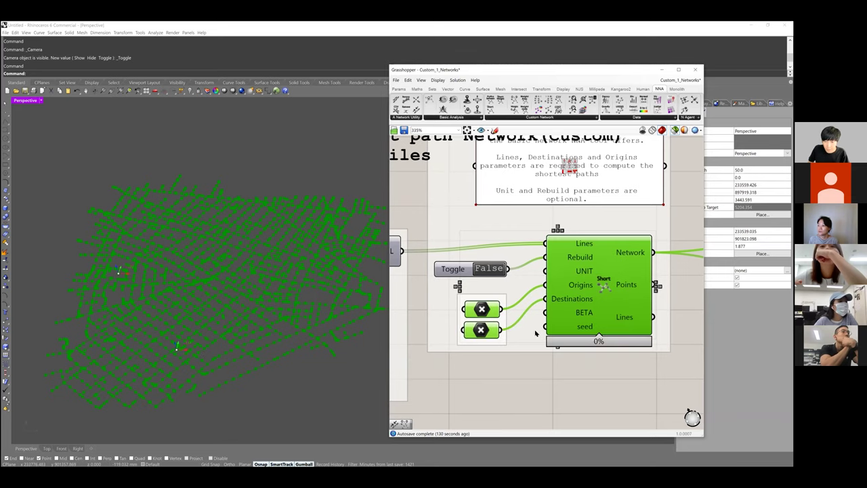
scroll(539, 311, "down", 4)
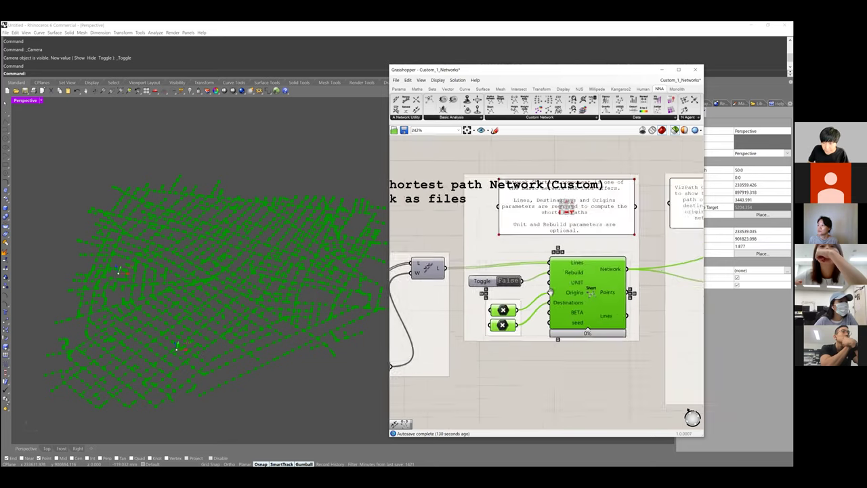
scroll(681, 252, "down", 3)
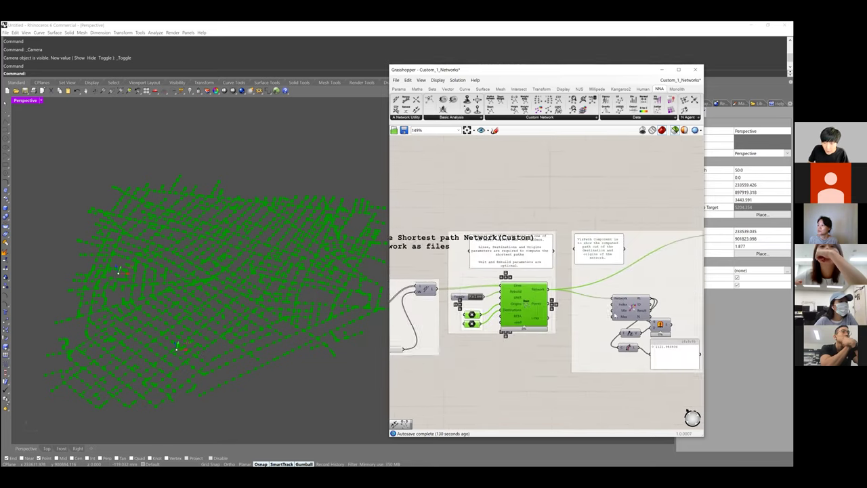
Preview the Extrude component's path geometry on its own and together with the Network Shortest component's street network.
left_click(630, 322)
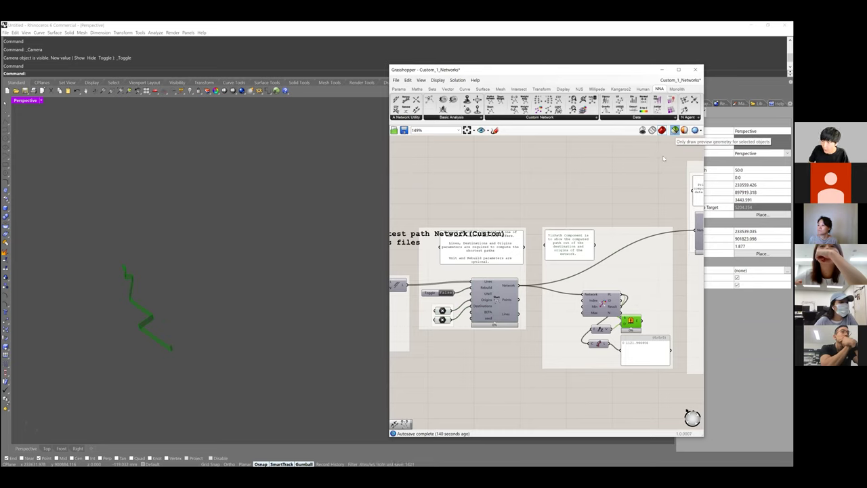
left_click(602, 336)
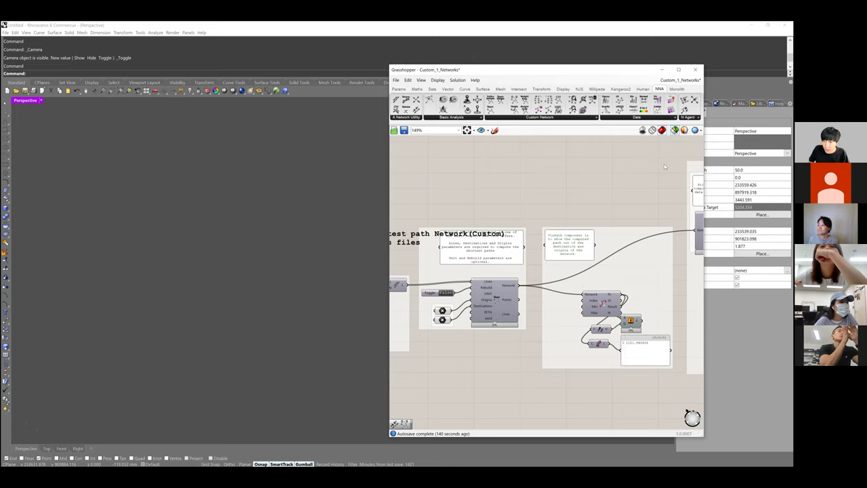
left_click(676, 131)
left_click(676, 130)
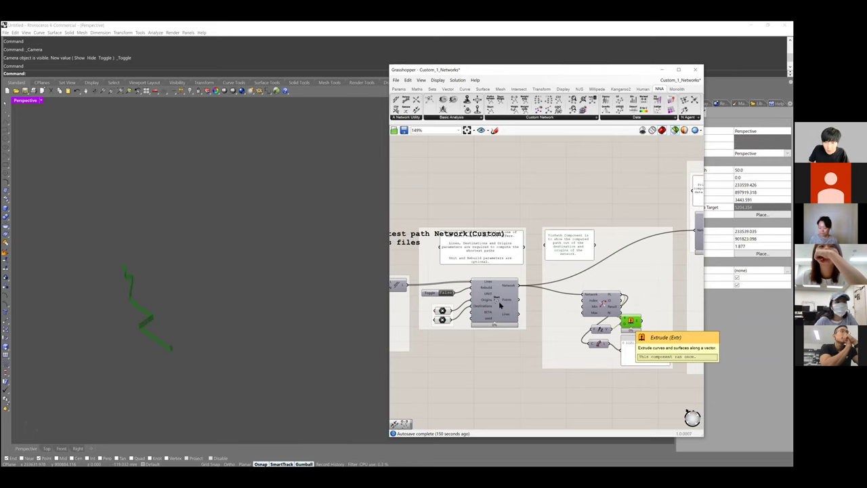
left_click(499, 300)
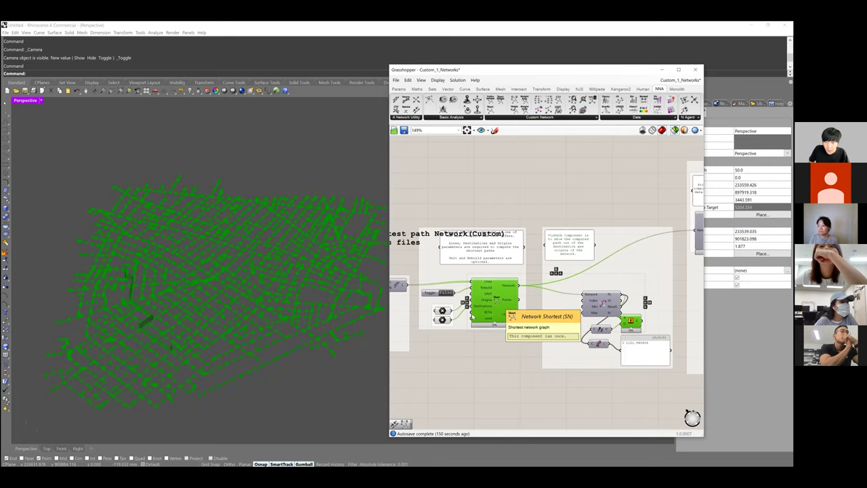
Move the destination point to another place in the street network to recompute the shortest path.
left_click(195, 347)
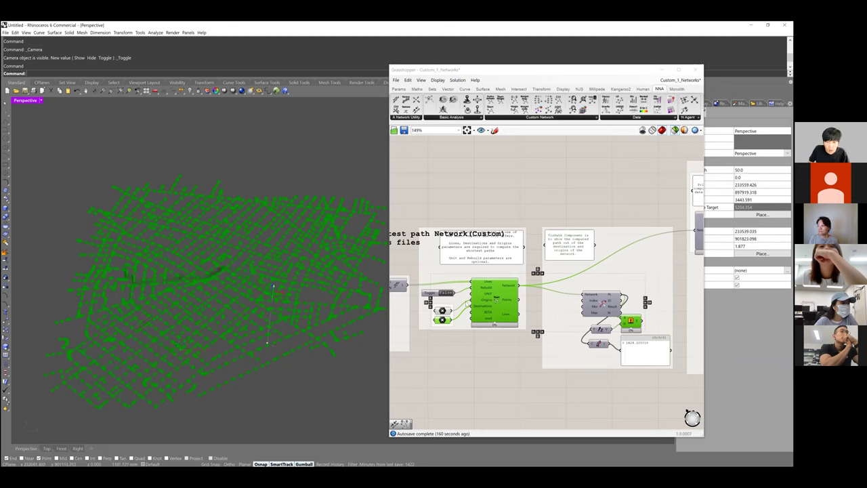
scroll(420, 268, "up", 3)
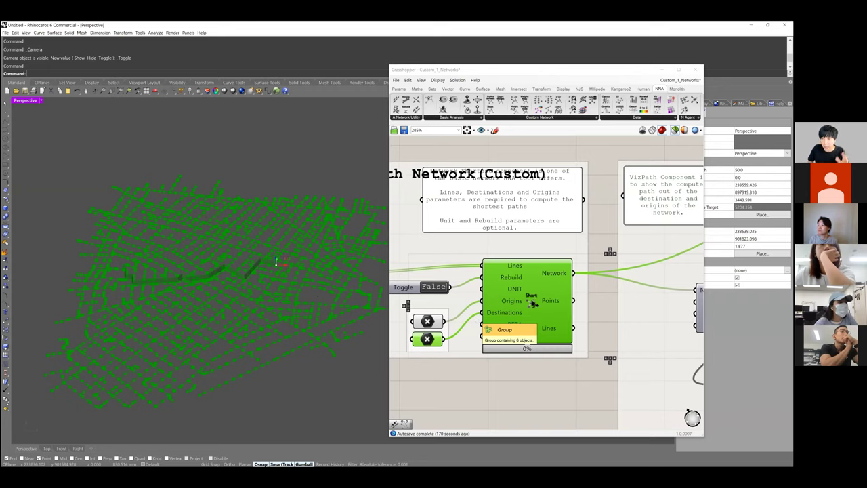
right_click_drag(442, 289, 488, 289)
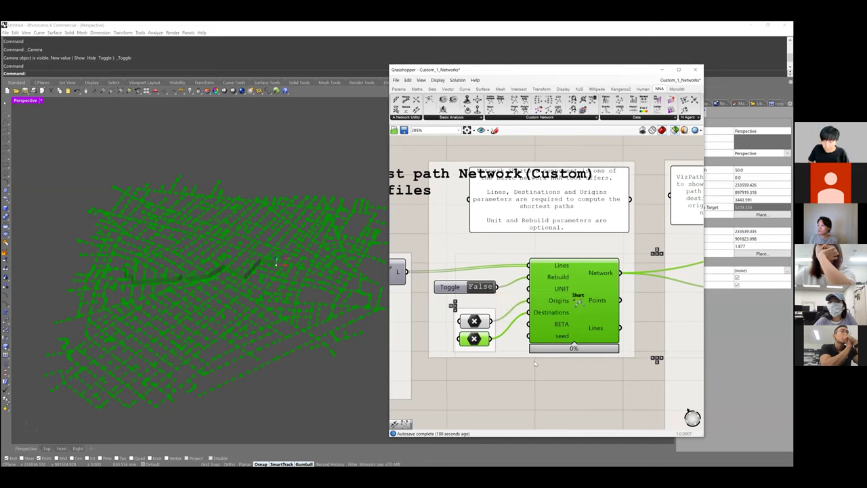
scroll(474, 302, "down", 2)
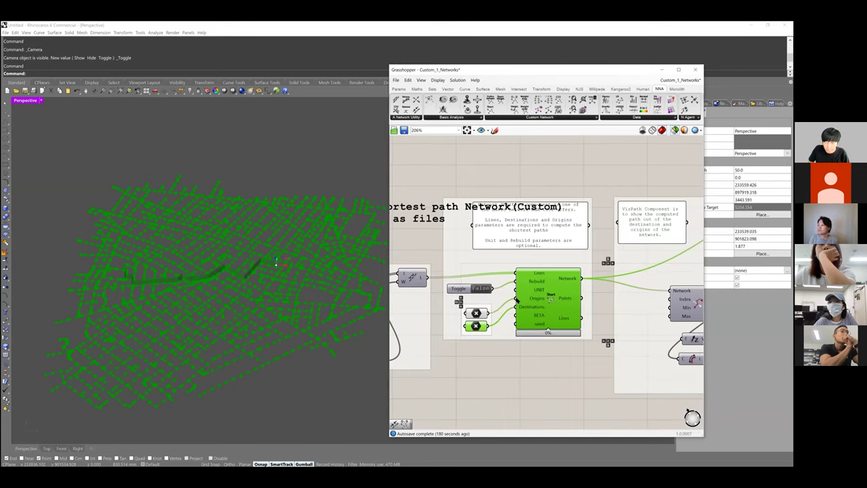
scroll(474, 298, "down", 1)
right_click_drag(474, 299, 492, 298)
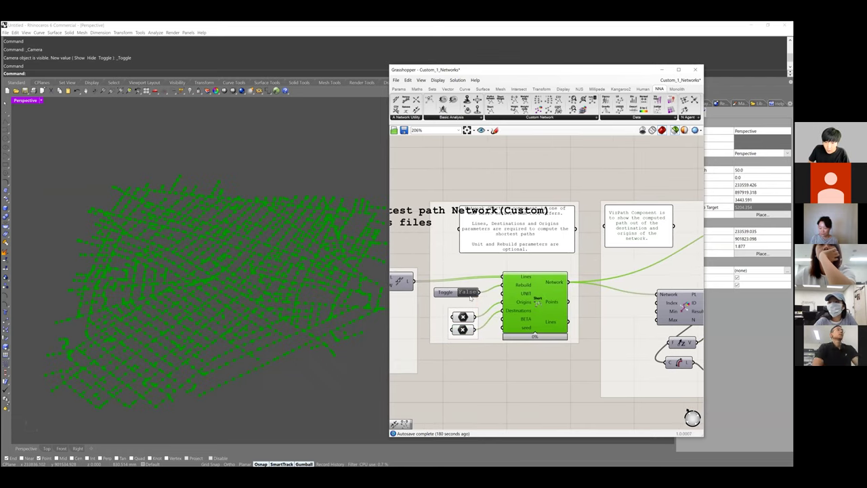
Set the Toggle feeding the Rebuild input to True and add the upstream line component to the selection.
scroll(470, 296, "up", 3)
double_click(469, 294)
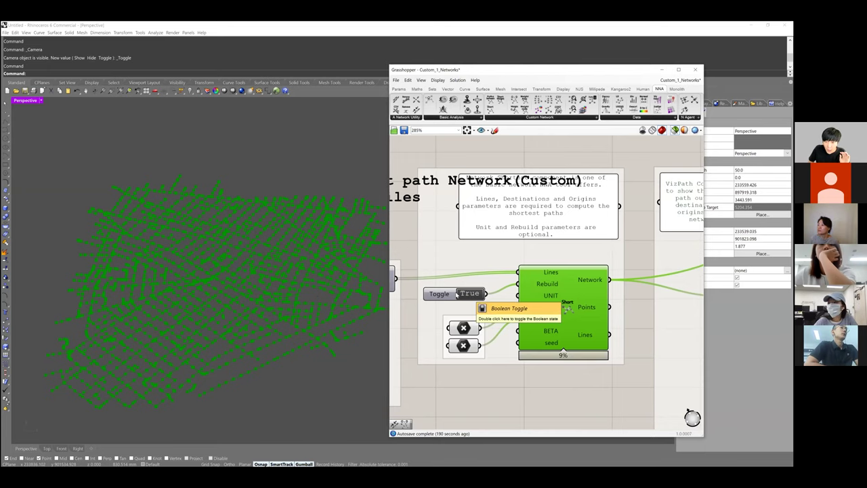
scroll(470, 299, "down", 7)
right_click_drag(470, 290, 494, 291)
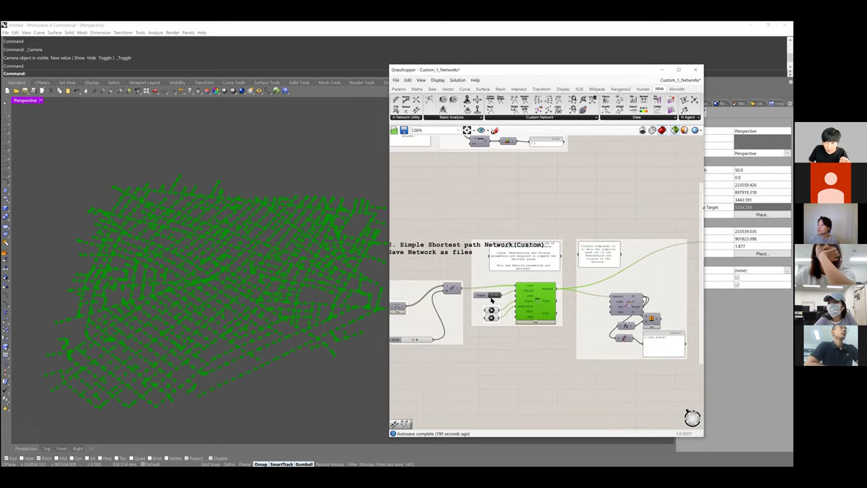
key("ctrl+Left")
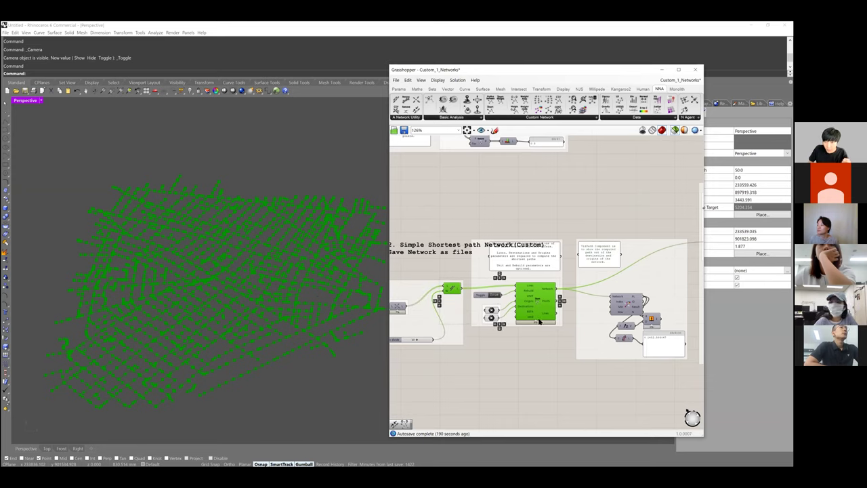
Try to select the Origins and Destinations points of the shortest path component and show them in the street network.
scroll(575, 337, "up", 5)
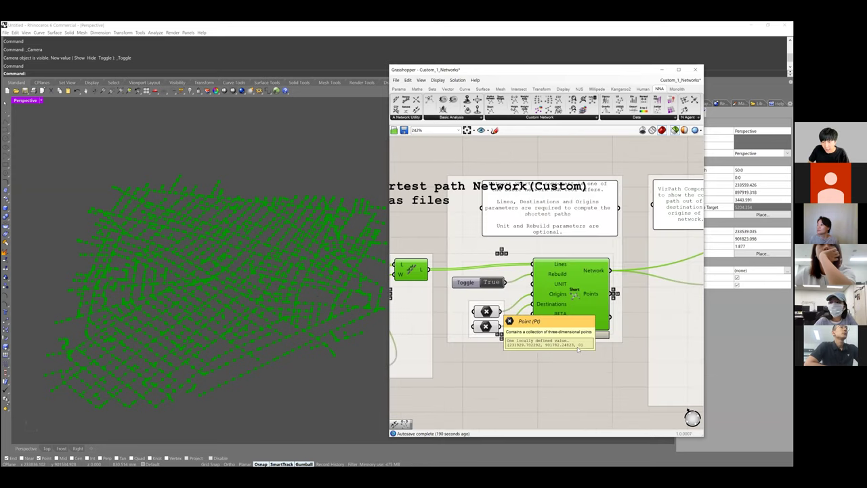
right_click_drag(602, 328, 574, 331)
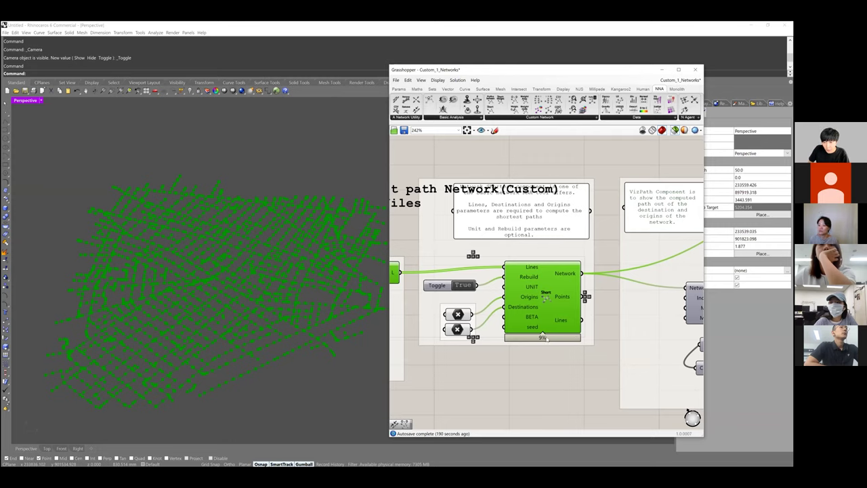
left_click(458, 314)
left_click(457, 329, "shift")
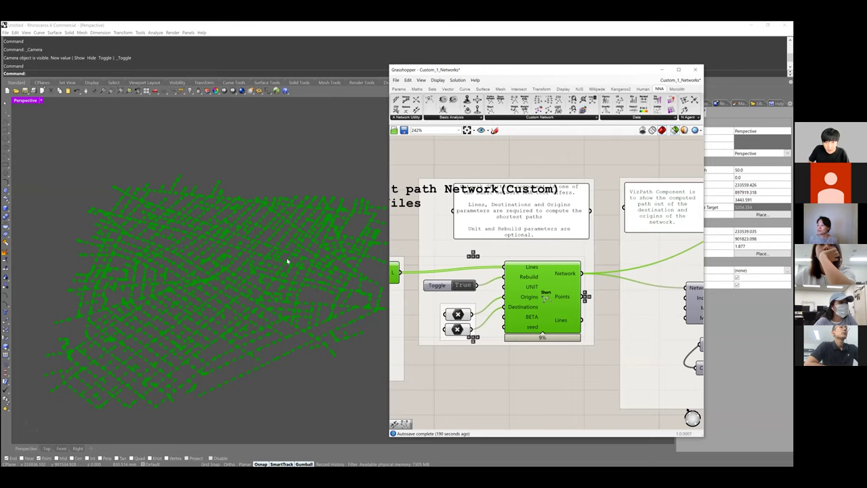
left_click(267, 302)
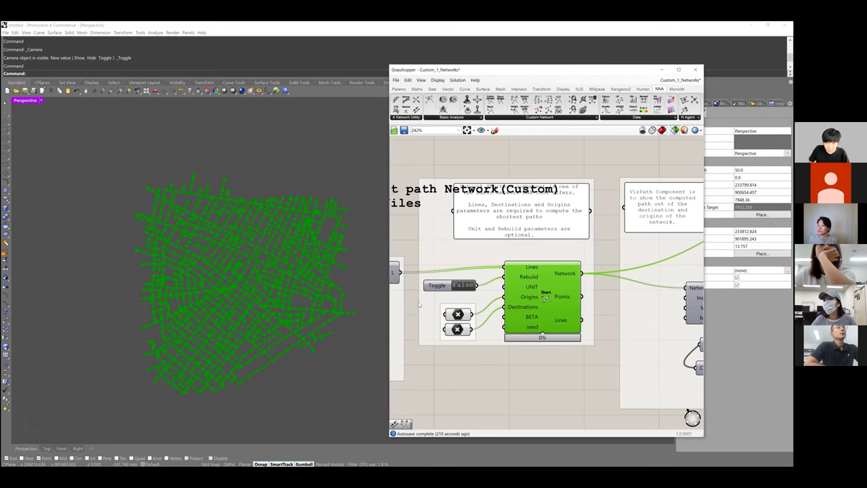
Display the extruded path with its origin and destination points and reposition a point to update the route.
scroll(418, 301, "down", 2)
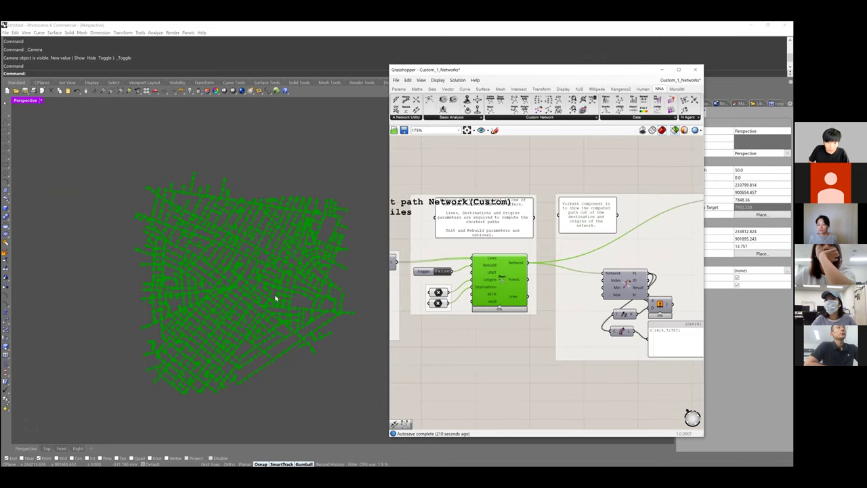
left_click(274, 299)
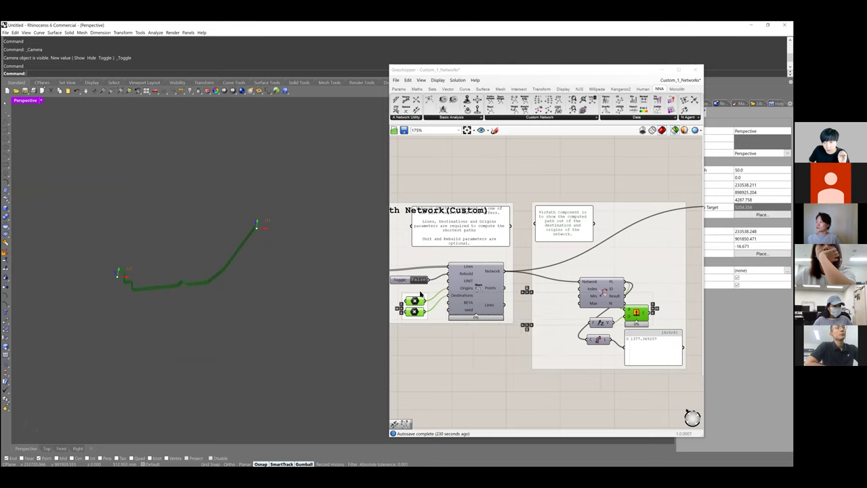
right_click_drag(451, 293, 482, 295)
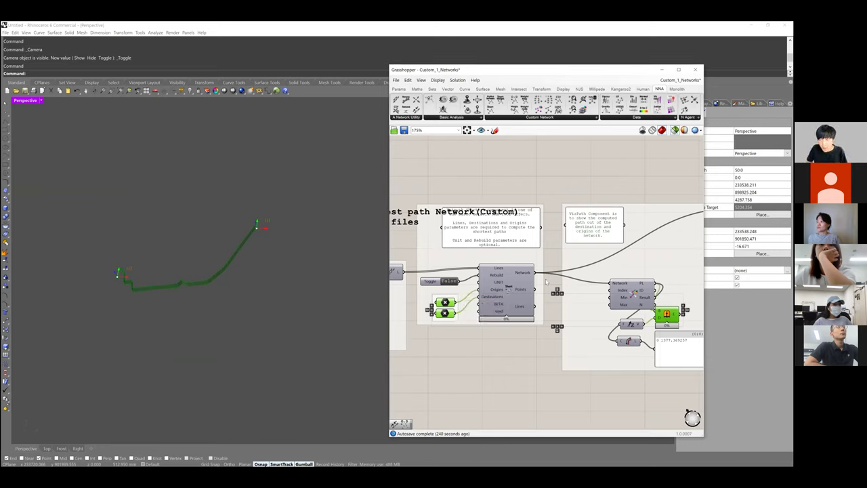
Preview all components' geometry, restrict the preview to selected objects again, and show the Extrude component's path.
scroll(522, 298, "down", 2)
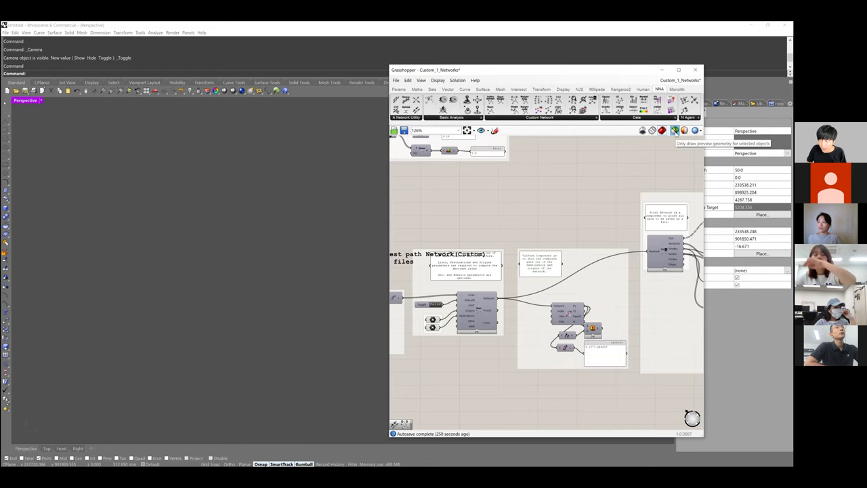
left_click(675, 131)
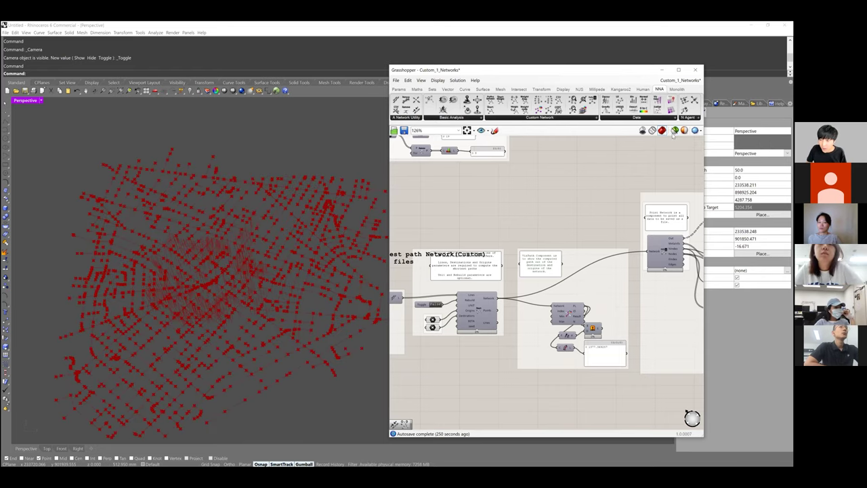
left_click(634, 213)
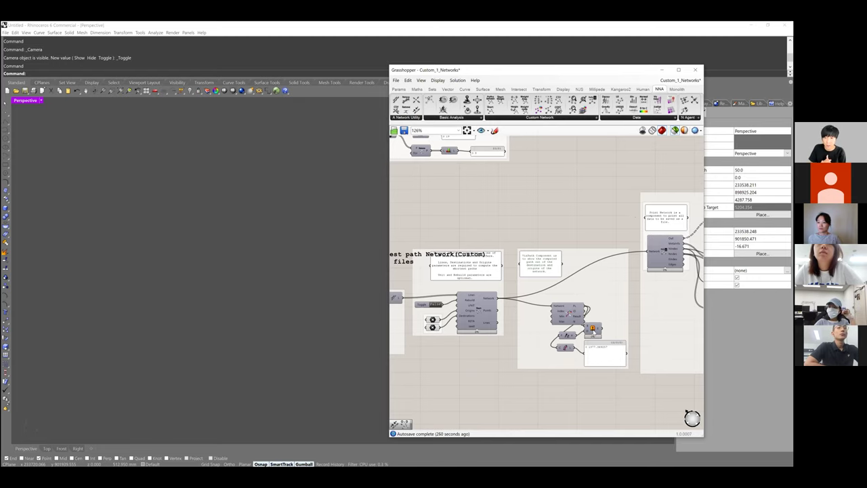
left_click(593, 331)
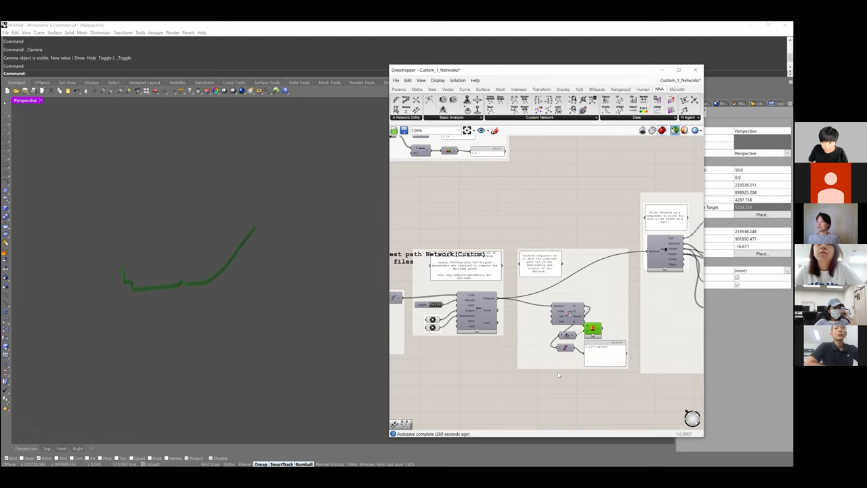
Examine the section 3 inspection and visualization groups and section 2's Print Network group with its network file saving components.
scroll(637, 327, "down", 2)
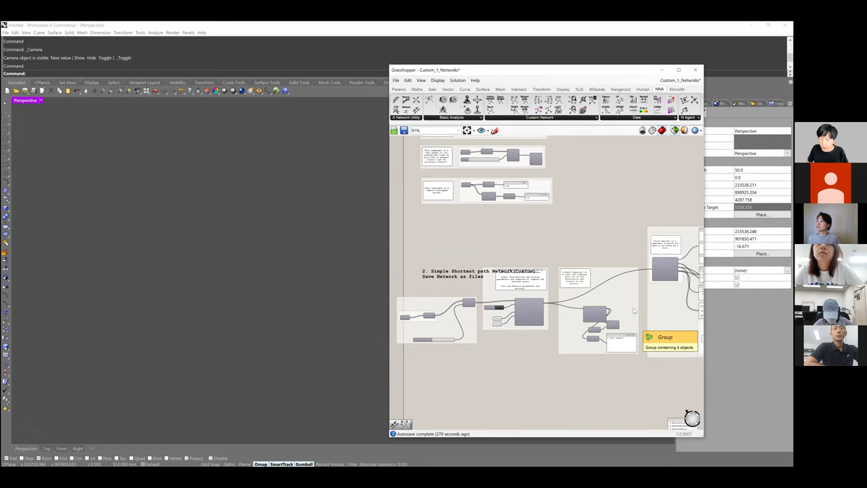
right_click_drag(562, 298, 467, 289)
scroll(560, 253, "down", 2)
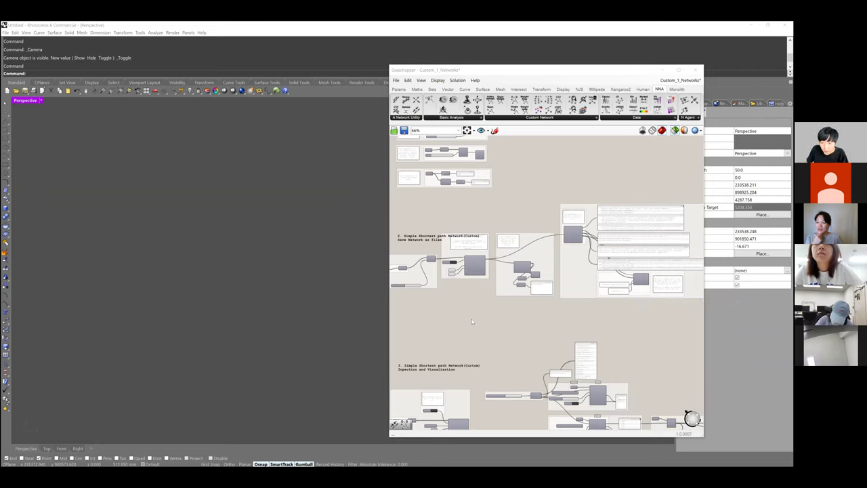
scroll(482, 355, "down", 2)
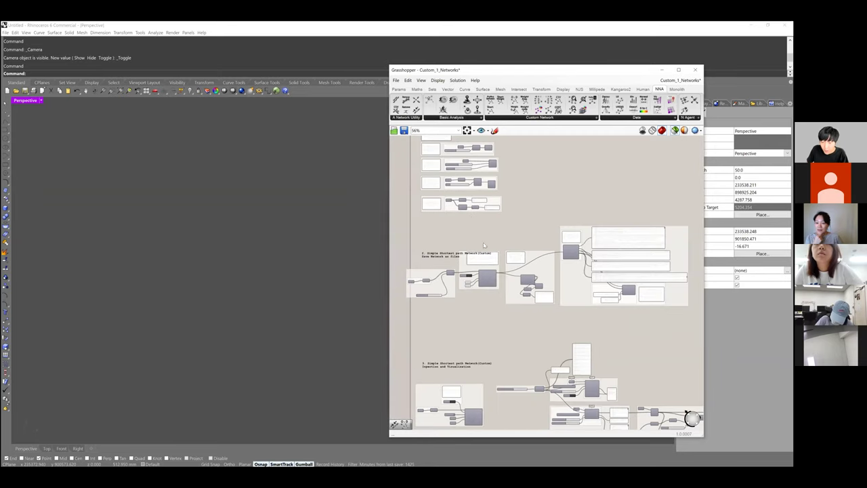
right_click_drag(601, 339, 590, 204)
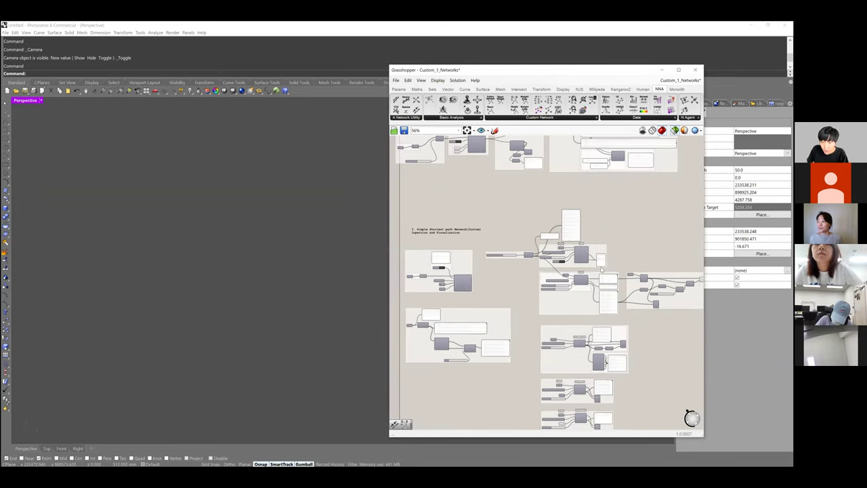
scroll(583, 244, "up", 5)
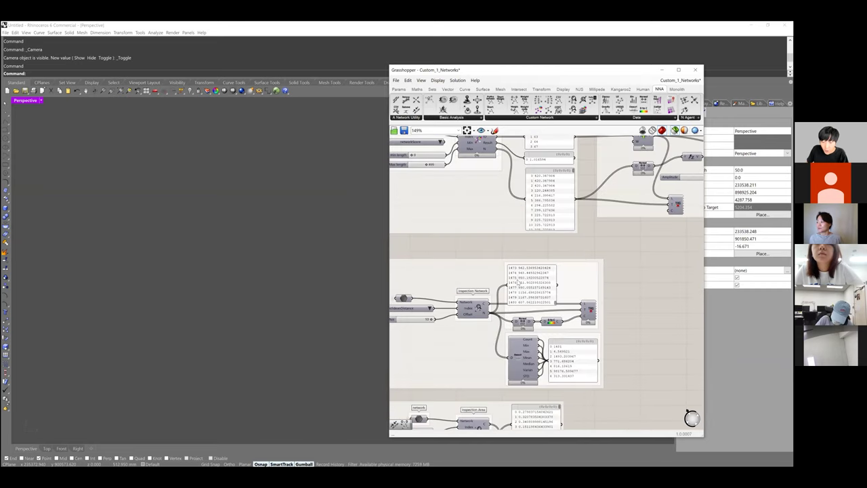
right_click_drag(509, 289, 454, 335)
scroll(508, 350, "down", 3)
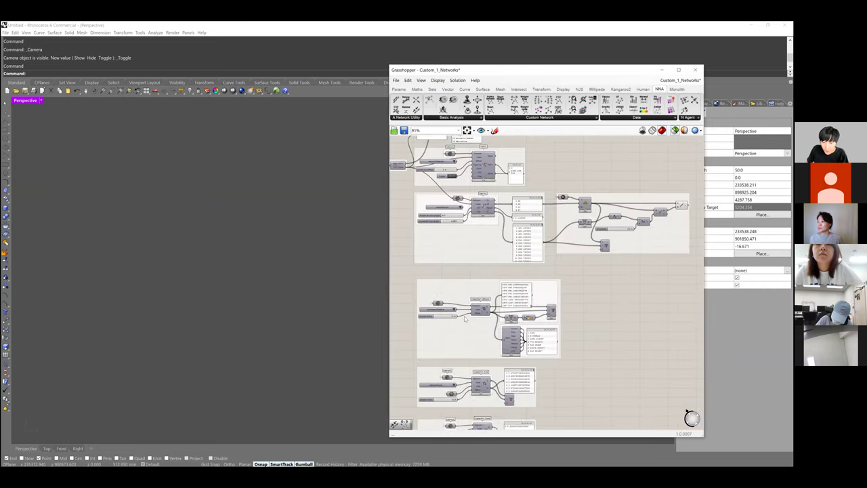
right_click_drag(463, 170, 469, 305)
scroll(469, 305, "up", 2)
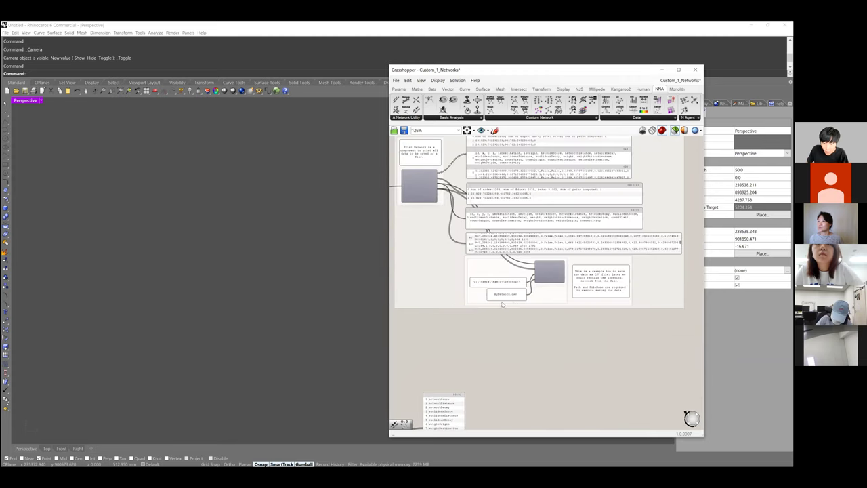
Examine section 2's CSV saving example, its path and myNetwork.csv file name inputs, and the Print Network component's outputs.
scroll(513, 304, "up", 3)
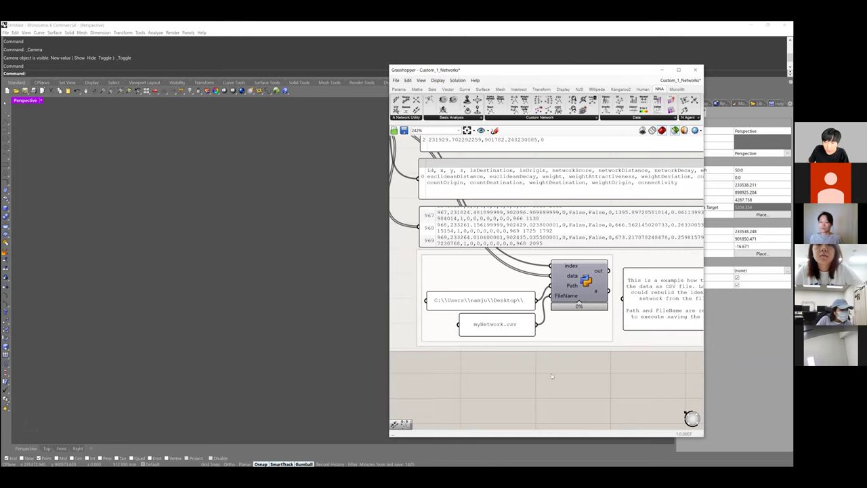
scroll(519, 345, "up", 2)
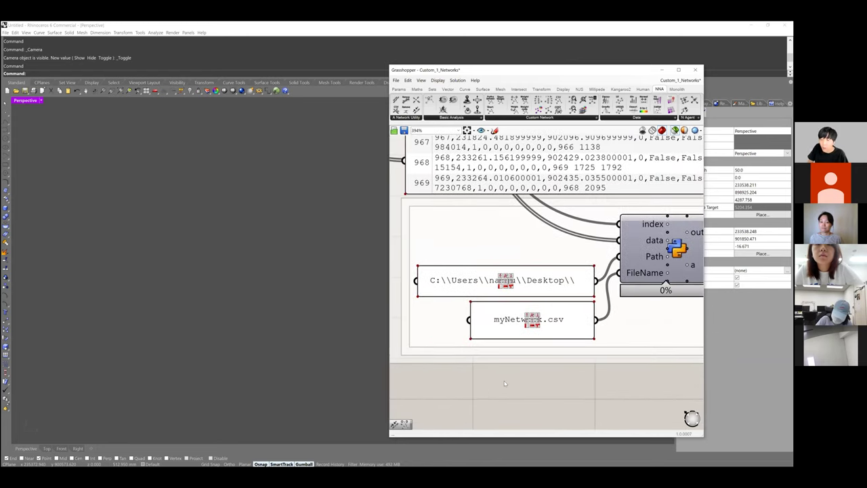
scroll(550, 314, "down", 1)
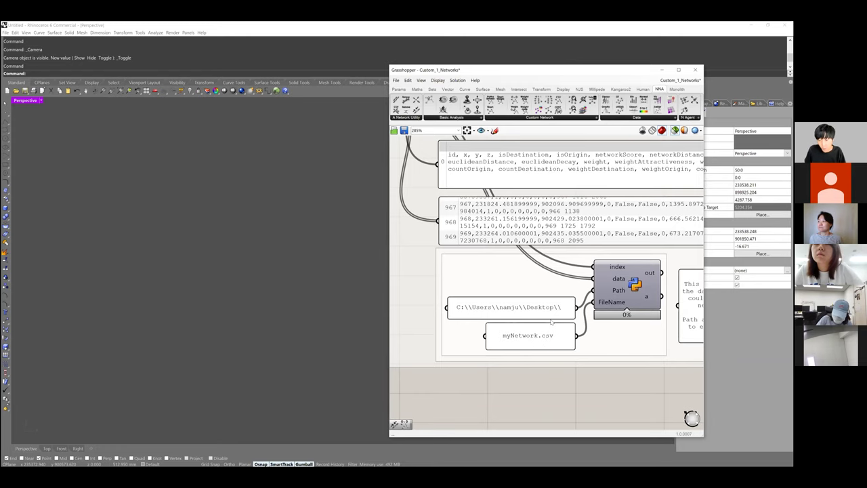
scroll(596, 306, "down", 2)
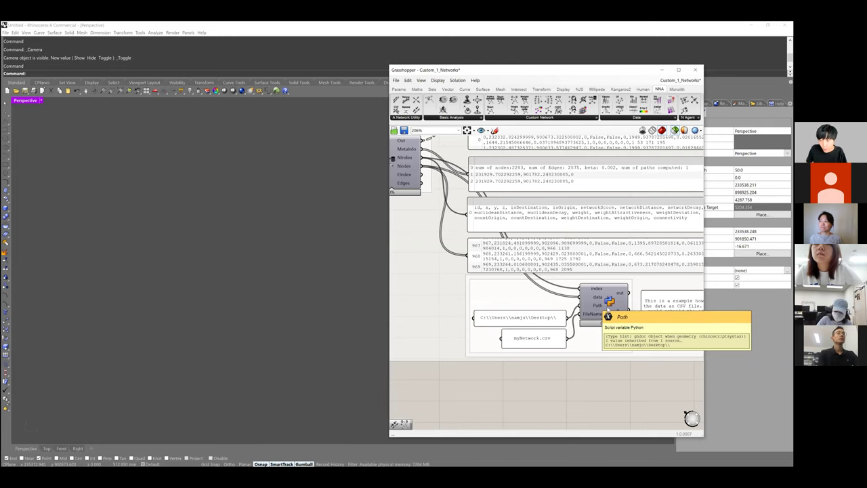
scroll(607, 308, "down", 1)
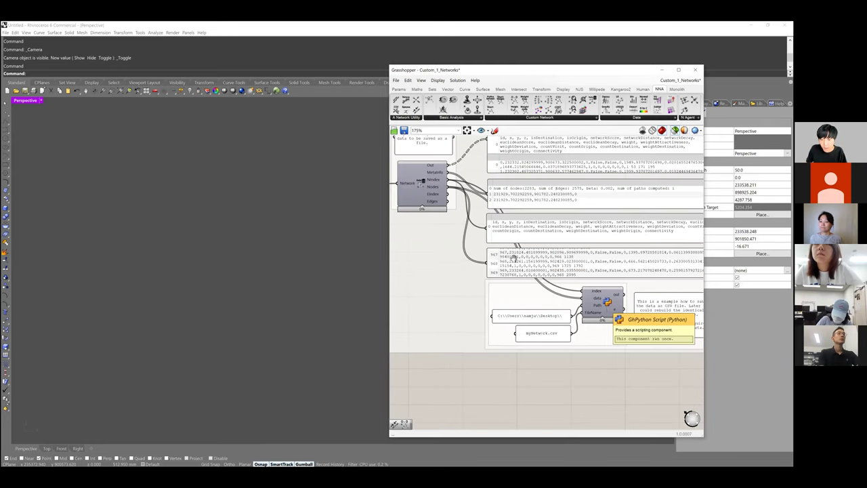
right_click_drag(461, 203, 481, 231)
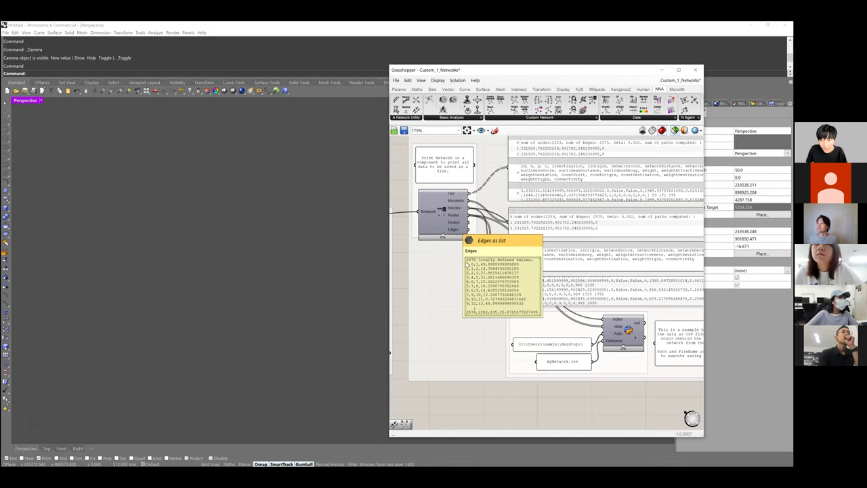
scroll(467, 263, "down", 2)
right_click_drag(526, 311, 585, 308)
scroll(552, 259, "down", 2)
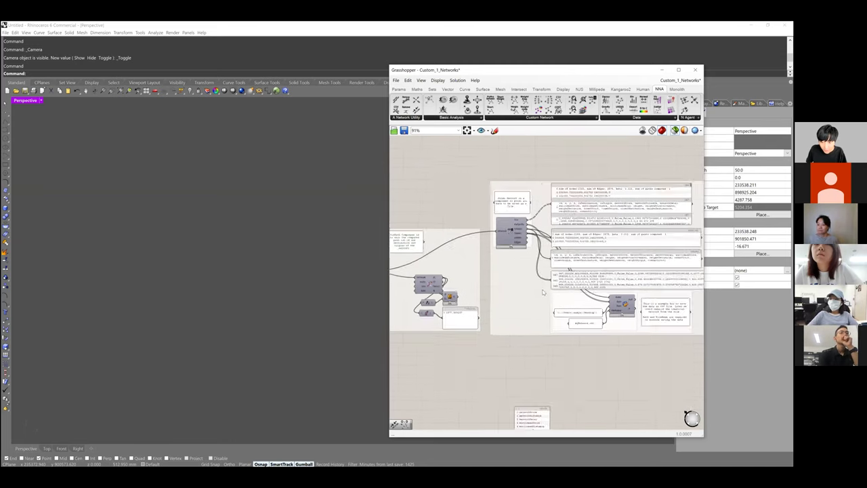
Inspect the network-building group in section 3 and select the Boolean toggle feeding its Rebuild input.
right_click_drag(474, 305, 573, 260)
right_click_drag(453, 336, 498, 243)
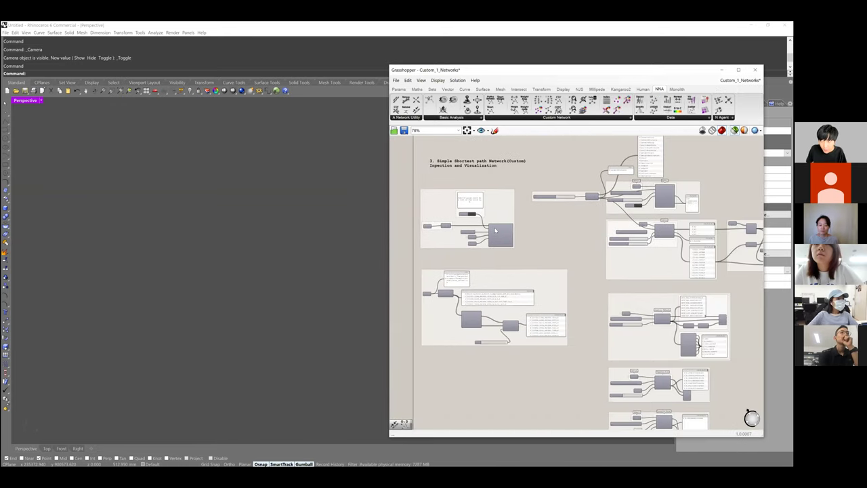
right_click_drag(475, 300, 468, 286)
scroll(461, 313, "up", 3)
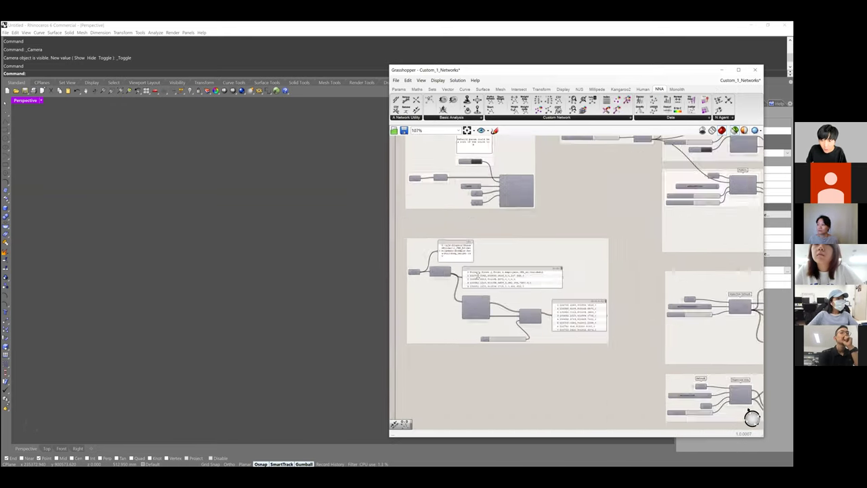
scroll(460, 310, "down", 2)
right_click_drag(514, 170, 511, 258)
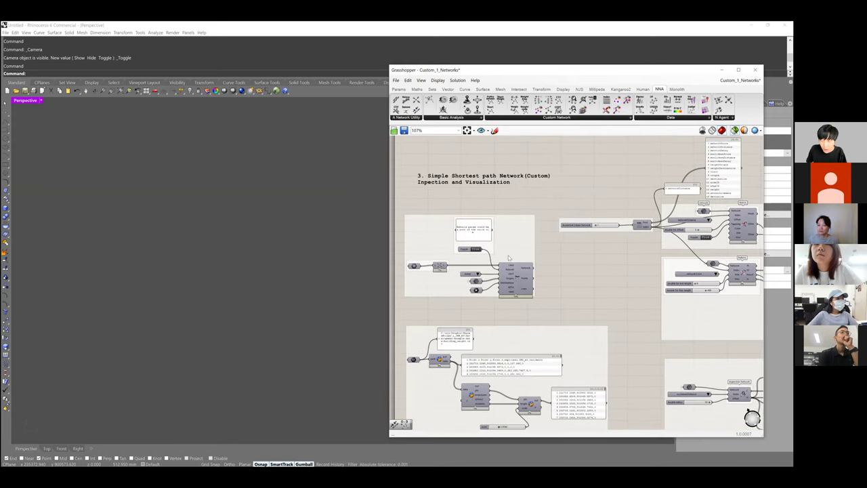
scroll(509, 255, "up", 2)
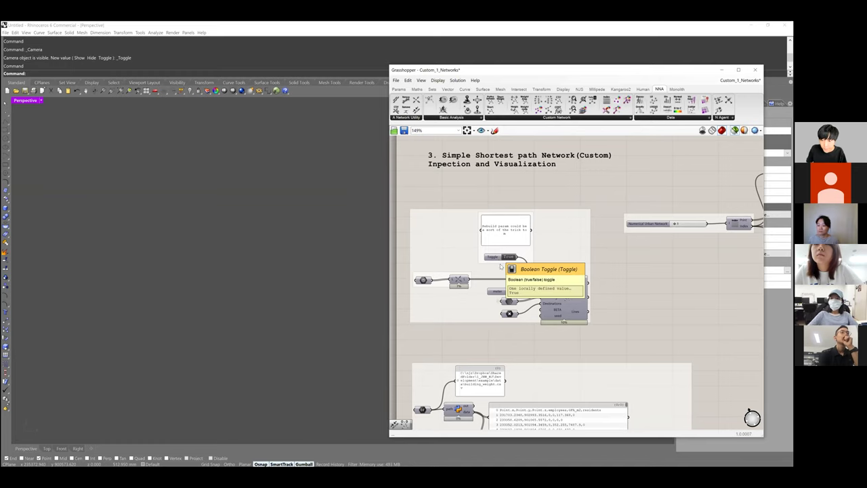
left_click(501, 258)
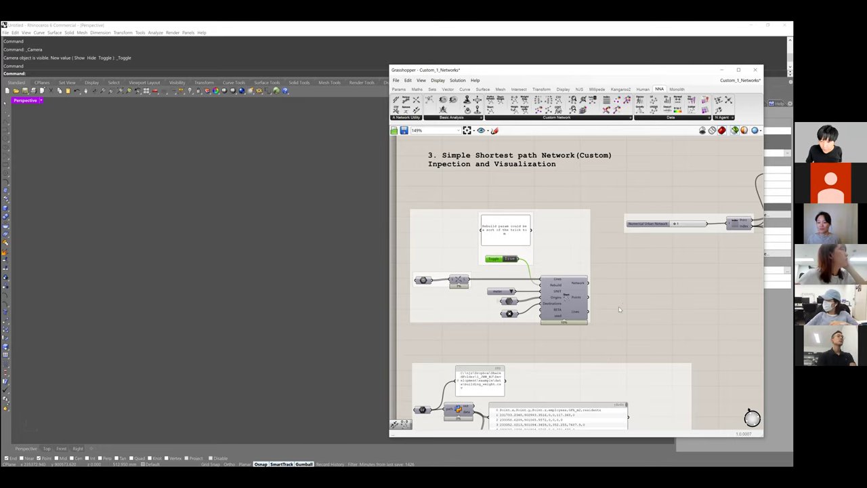
Examine section 3's building weight data group with its Python script components and the neighbouring inspection groups.
scroll(581, 216, "down", 2)
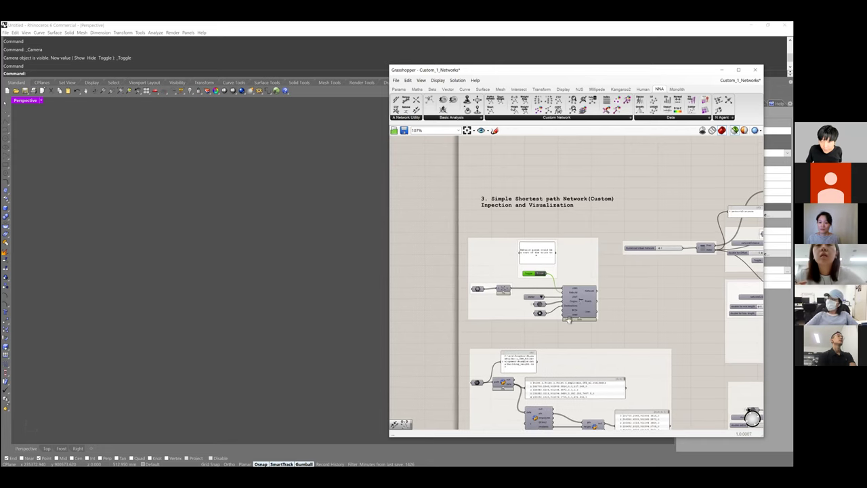
right_click_drag(630, 389, 600, 324)
right_click_drag(665, 412, 496, 298)
mouse_move(534, 319)
right_mouse_down()
mouse_move(642, 312)
mouse_move(674, 325)
right_mouse_up()
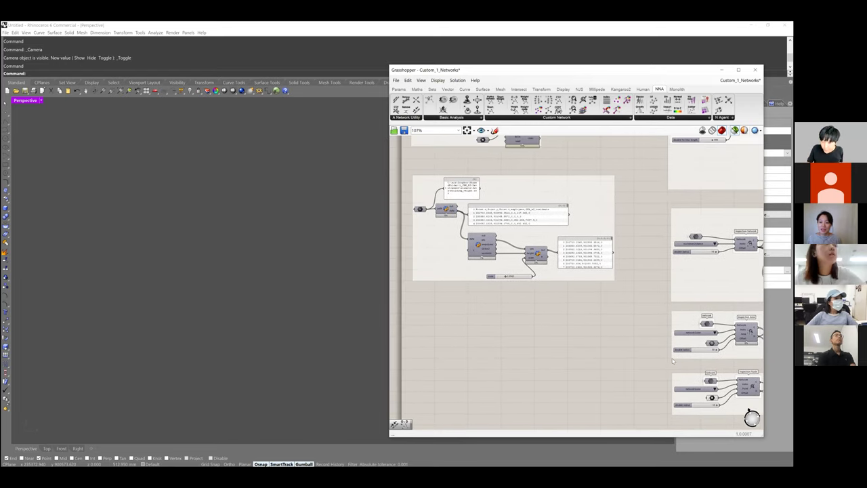